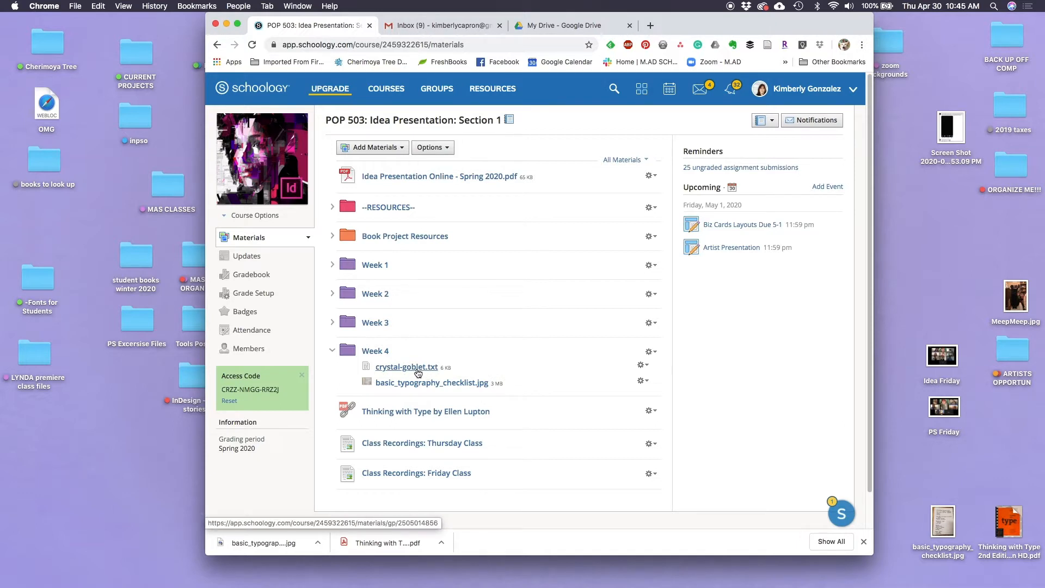
# Open crystal-goblet.txt from the Week 4 course materials and download it
pyautogui.click(406, 368)
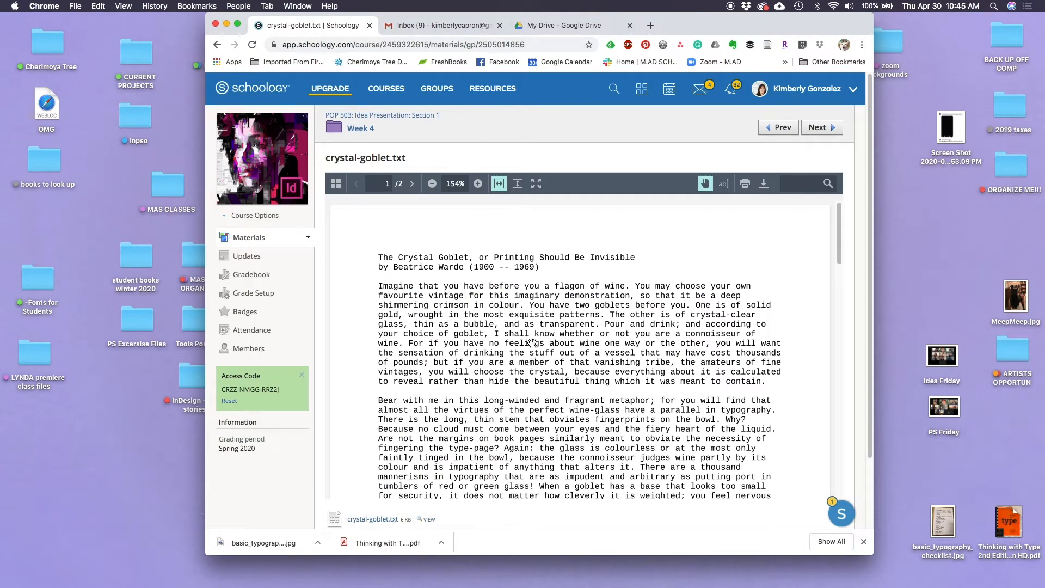
pyautogui.click(763, 186)
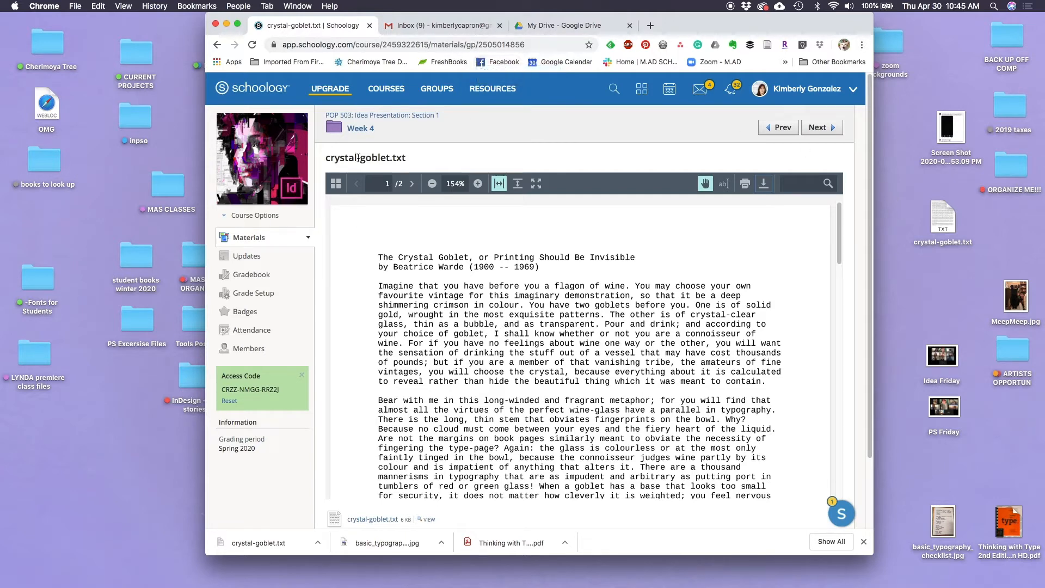
# Review basic_typography_checklist.jpg in the Week 4 folder and minimize the browser window
pyautogui.click(359, 129)
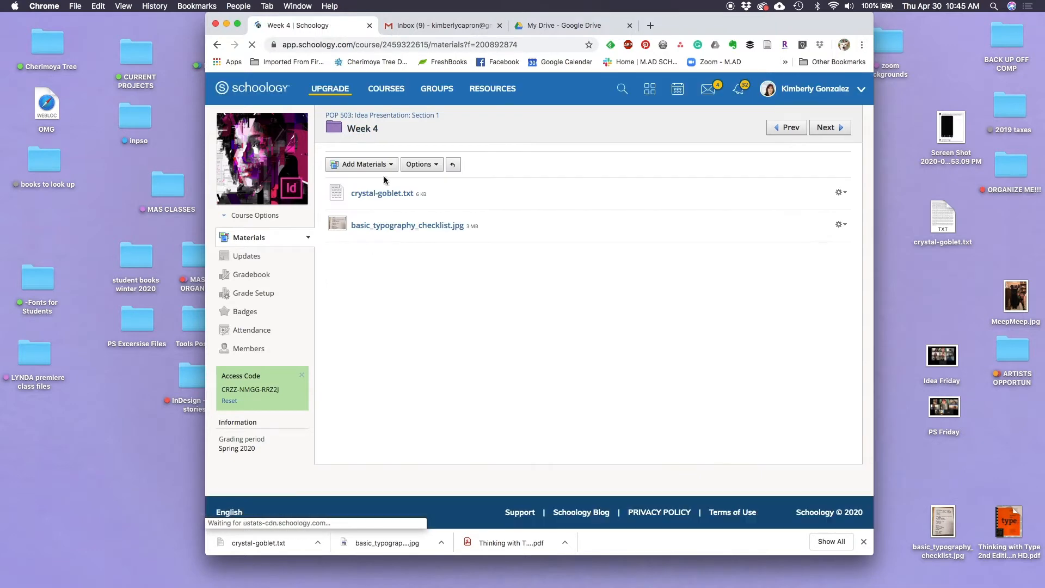
pyautogui.click(392, 231)
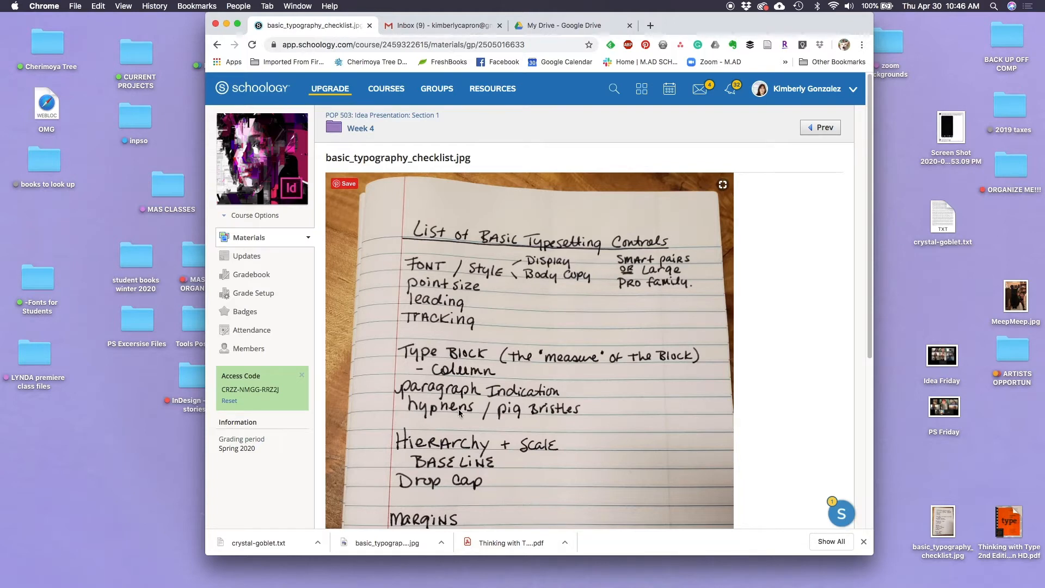
pyautogui.scroll(-5, 458, 409)
pyautogui.scroll(5, 468, 404)
pyautogui.click(227, 24)
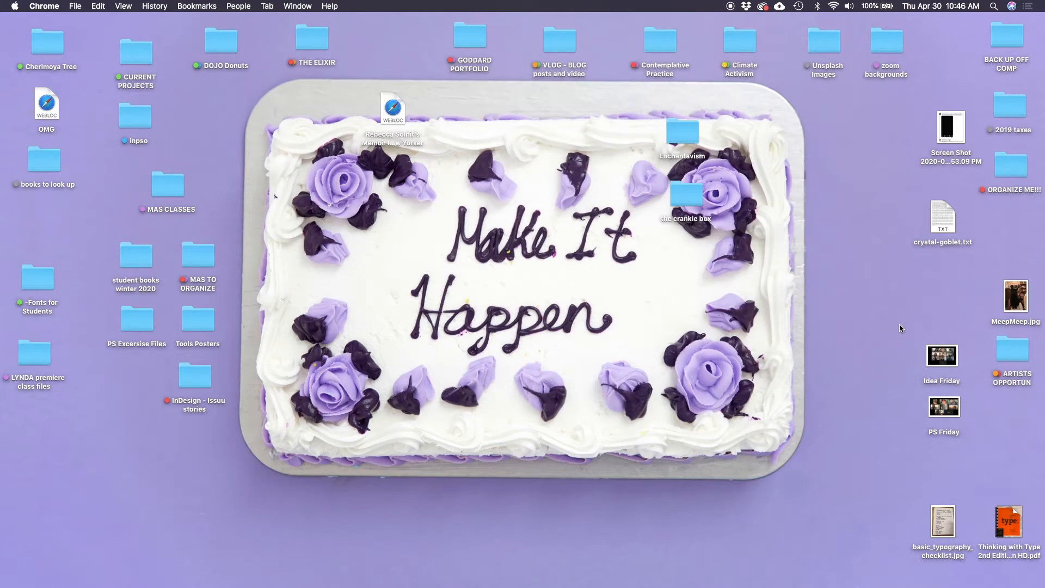
# Open crystal-goblet.txt from the desktop and enlarge its window to show more of the essay
pyautogui.doubleClick(944, 219)
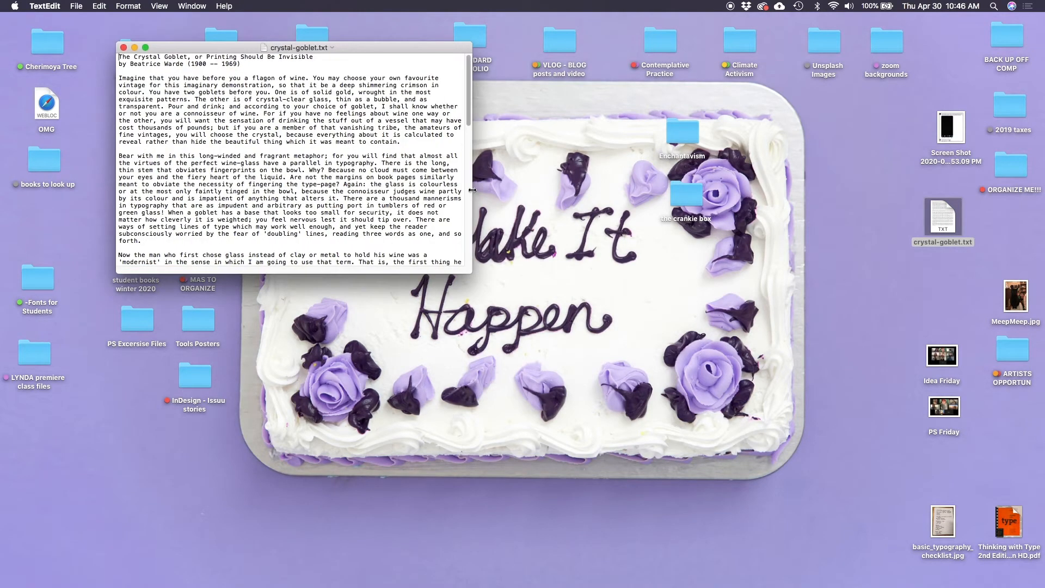
pyautogui.moveTo(471, 273); pyautogui.dragTo(495, 484)
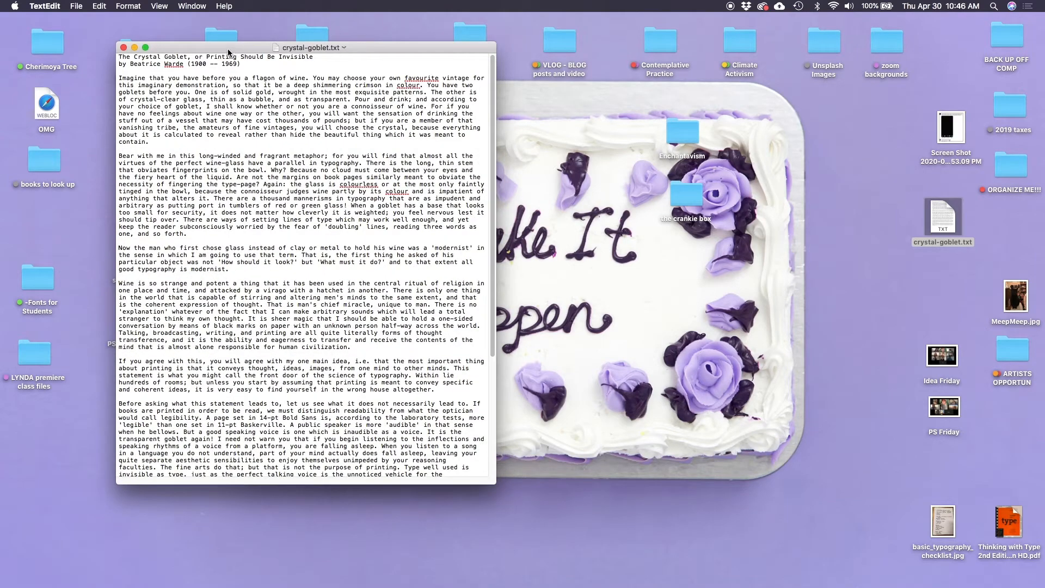
pyautogui.moveTo(227, 47); pyautogui.dragTo(270, 46)
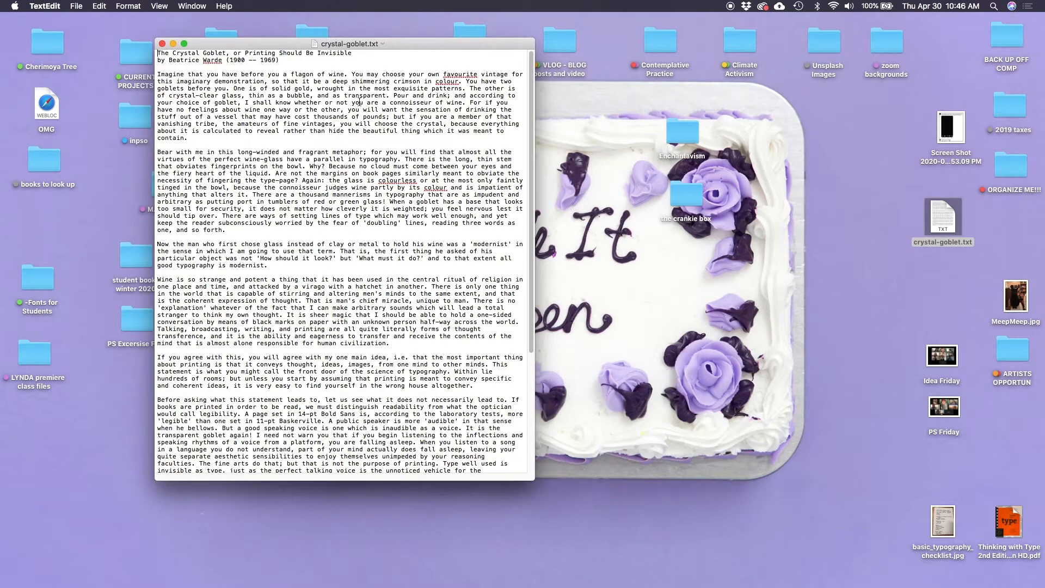
# Examine the title, author line and body paragraphs of the crystal-goblet.txt essay and close the file
pyautogui.moveTo(158, 53); pyautogui.dragTo(349, 54)
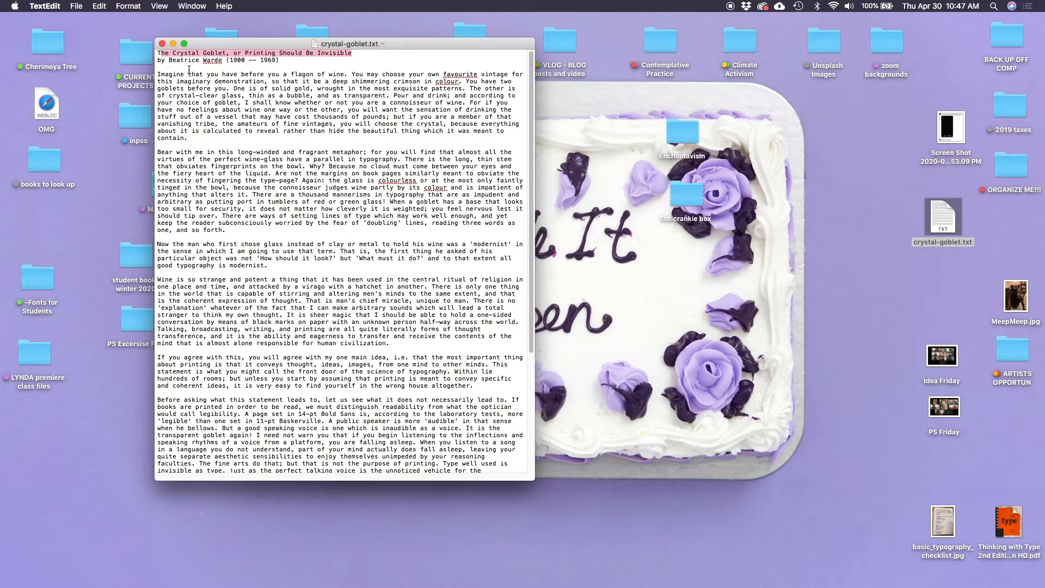
pyautogui.moveTo(227, 60); pyautogui.dragTo(309, 63)
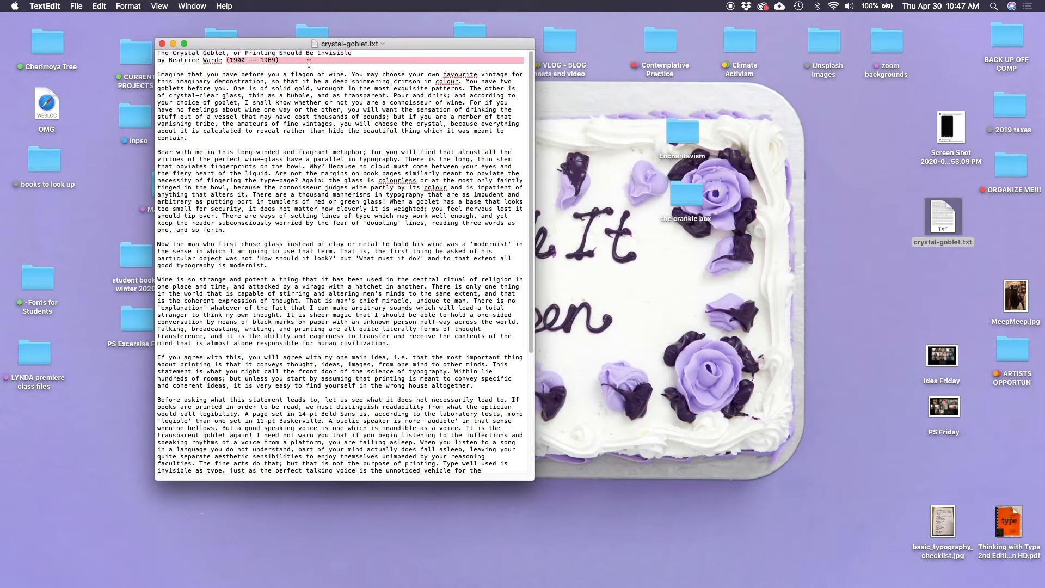
pyautogui.click(275, 95)
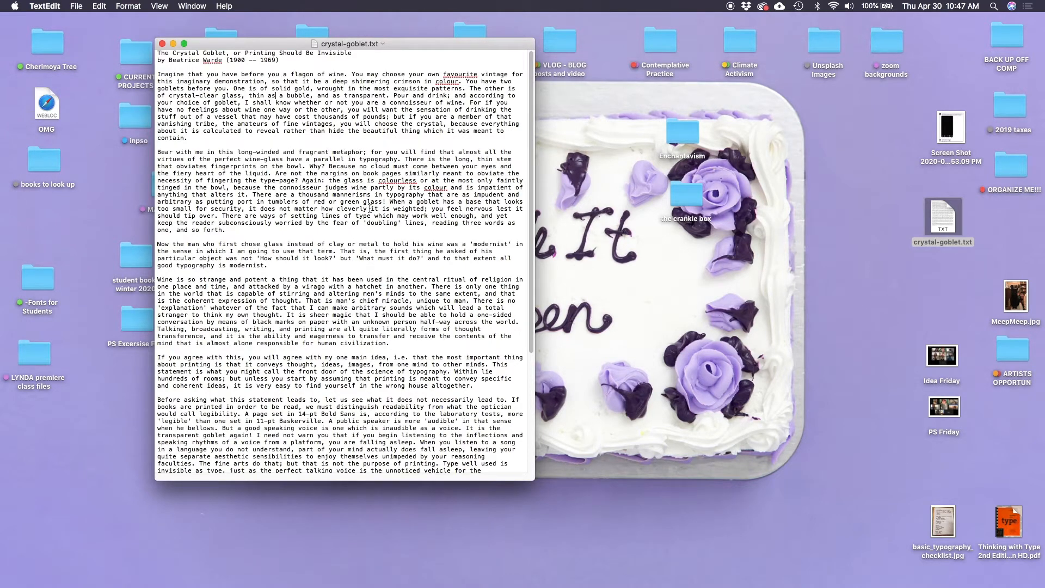
pyautogui.scroll(-10, 370, 291)
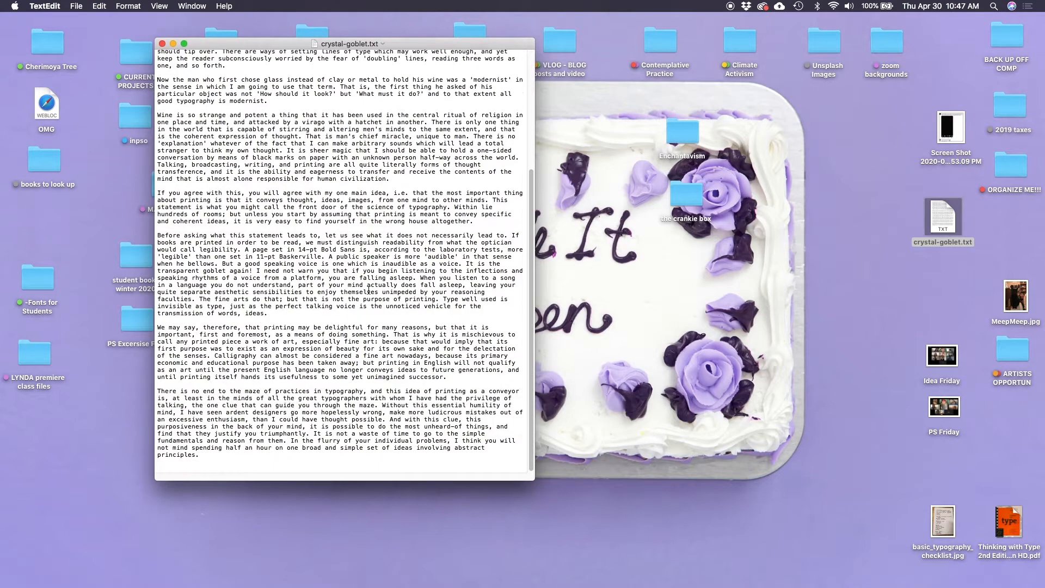
pyautogui.scroll(10, 369, 291)
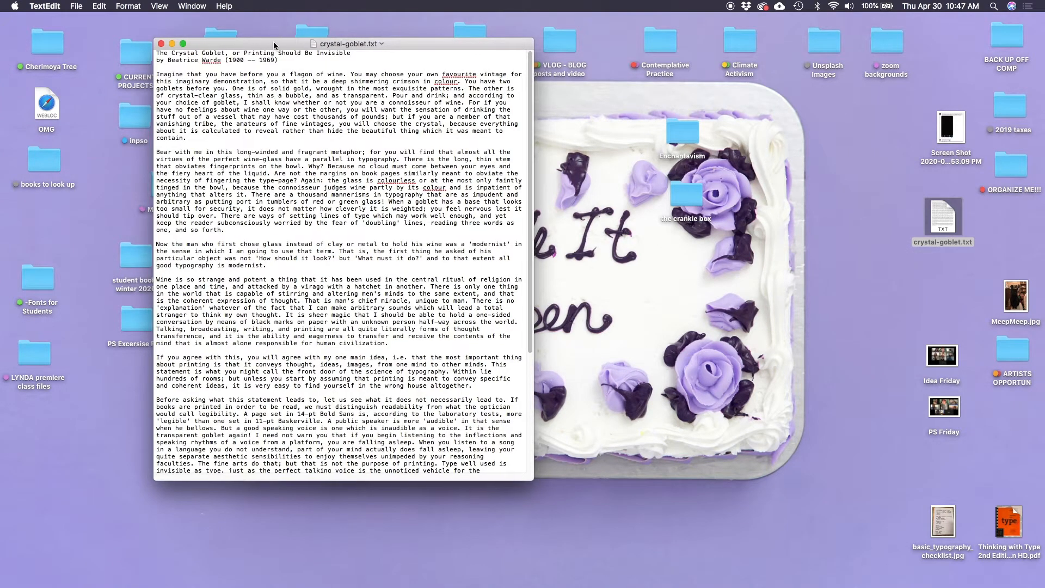
pyautogui.moveTo(274, 42); pyautogui.dragTo(222, 34)
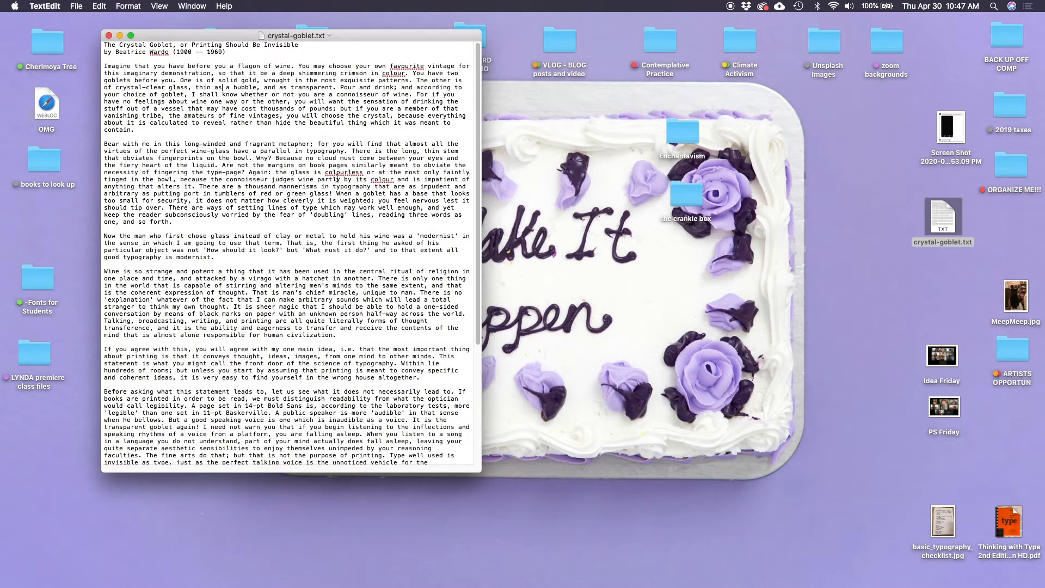
pyautogui.moveTo(187, 94); pyautogui.dragTo(280, 367)
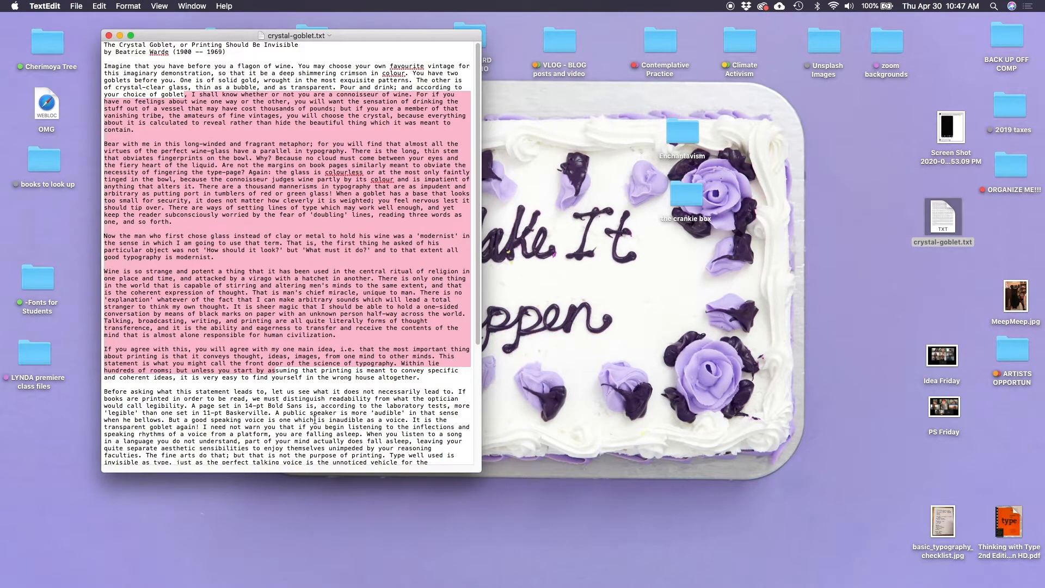
pyautogui.click(292, 398)
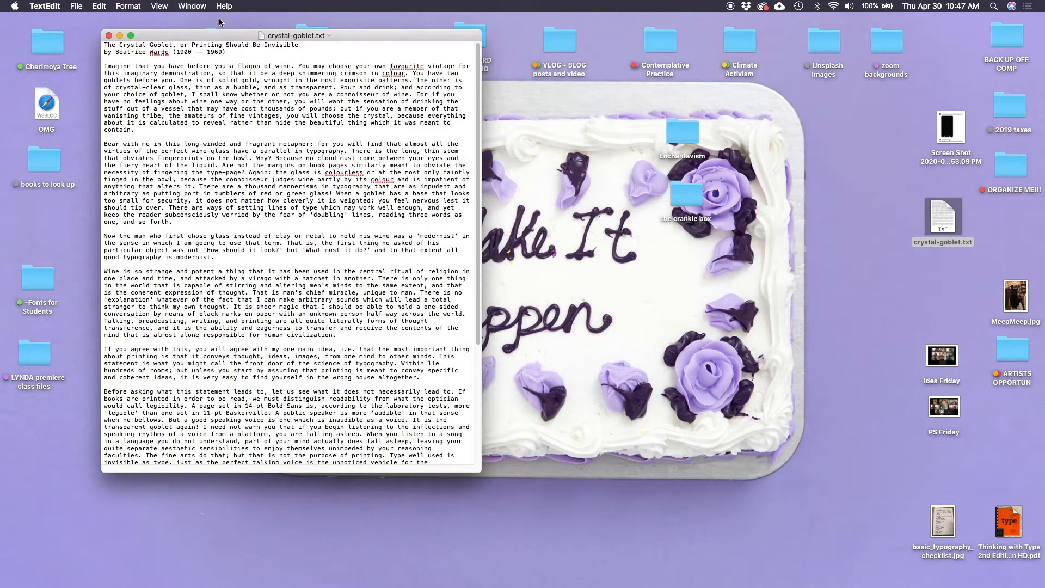
pyautogui.moveTo(221, 37); pyautogui.dragTo(197, 33)
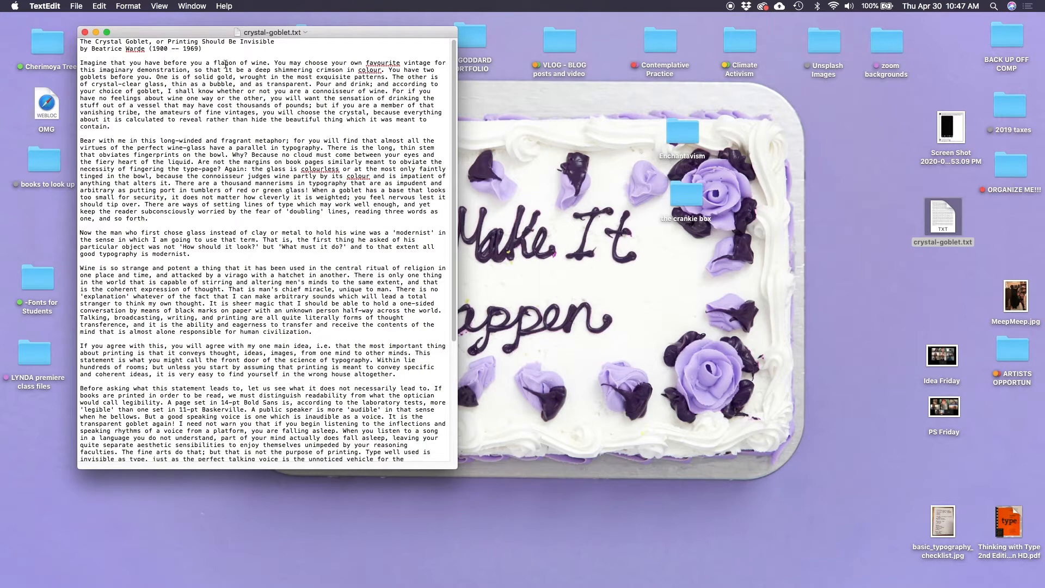
pyautogui.click(85, 32)
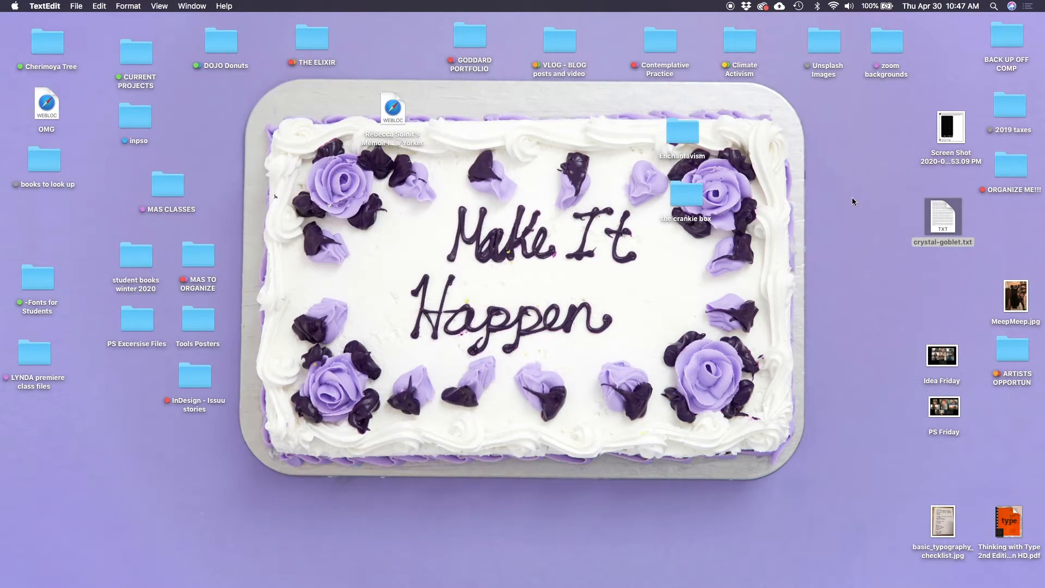
# Create a new folder on the desktop and name it "type layout"
pyautogui.rightClick(827, 155)
pyautogui.click(843, 162)
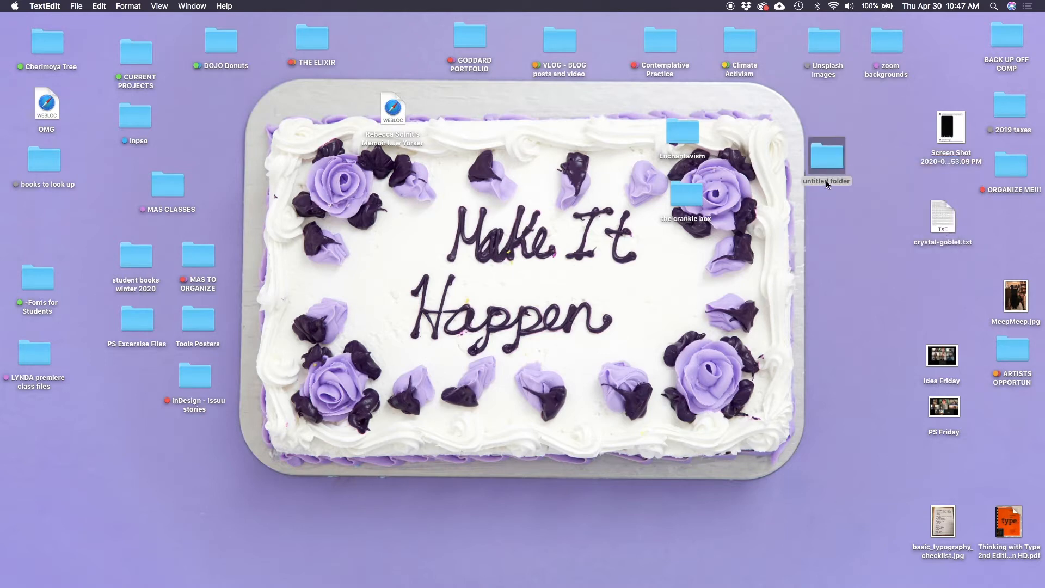
pyautogui.click(825, 181)
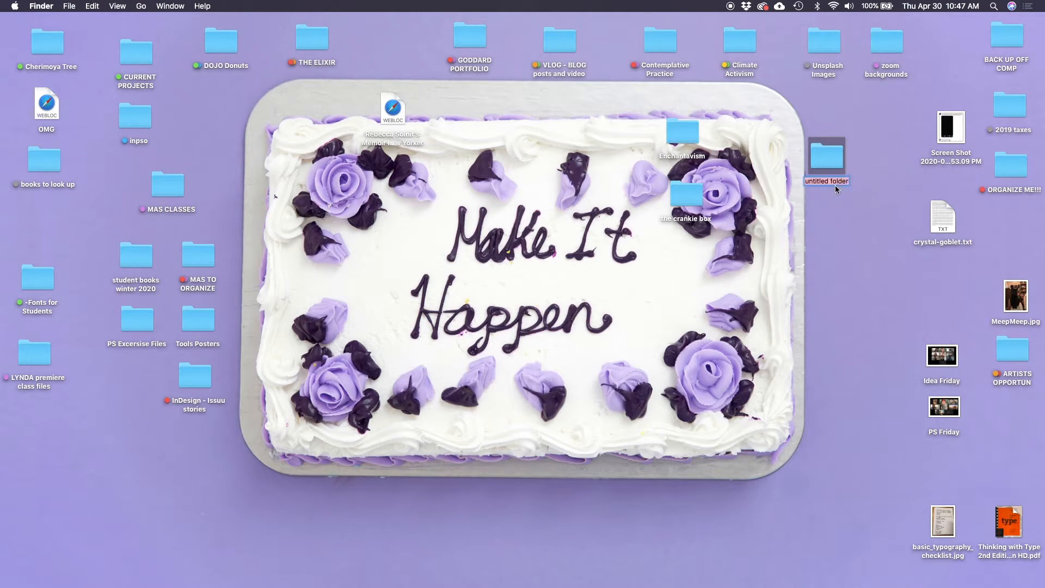
pyautogui.write('type layout')
pyautogui.click(901, 195)
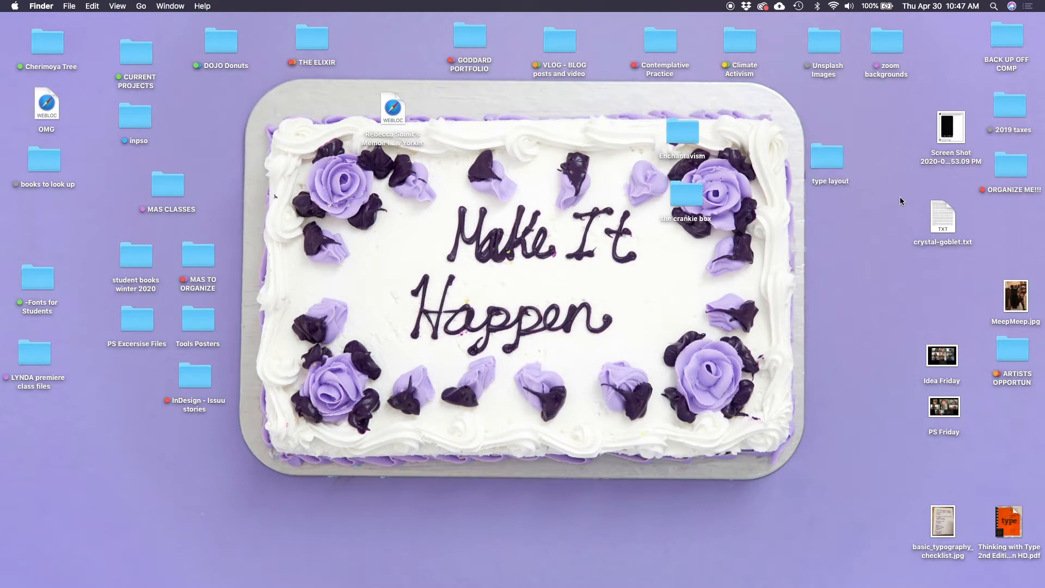
# Move crystal-goblet.txt into the type layout folder, check the folder's contents and reposition the folder on the desktop
pyautogui.moveTo(942, 215); pyautogui.dragTo(843, 173)
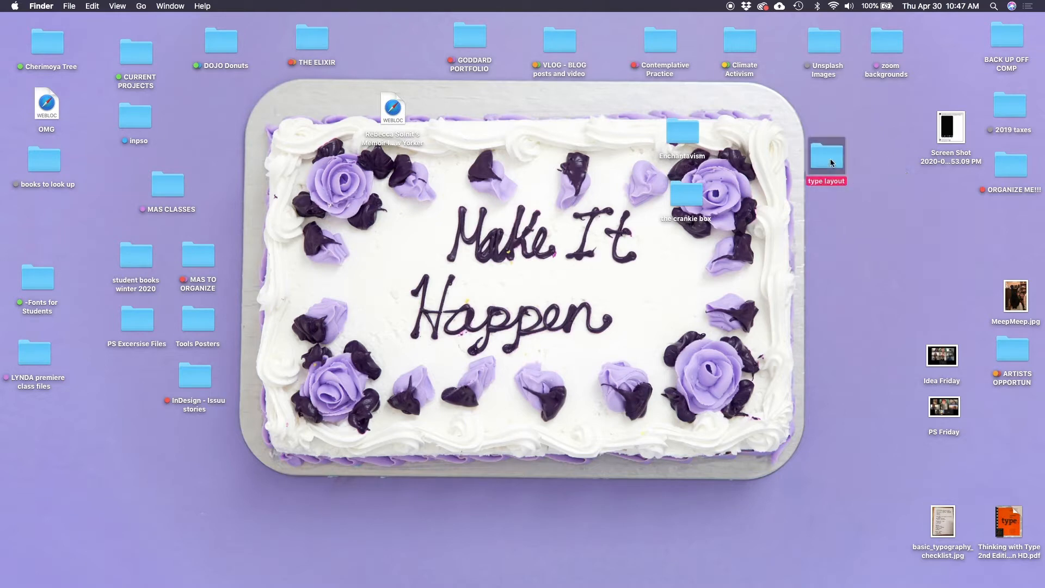
pyautogui.doubleClick(831, 159)
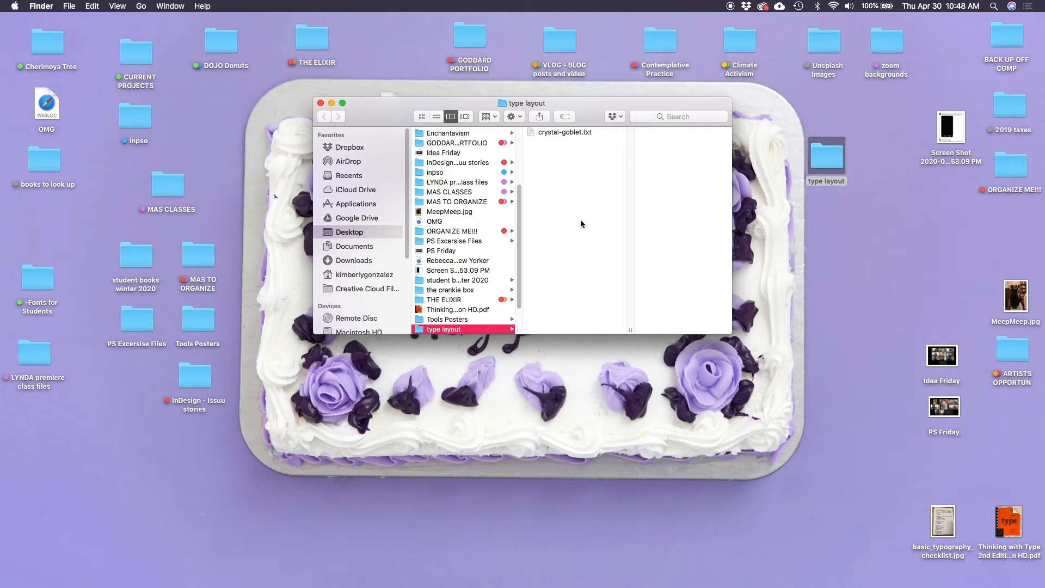
pyautogui.click(320, 103)
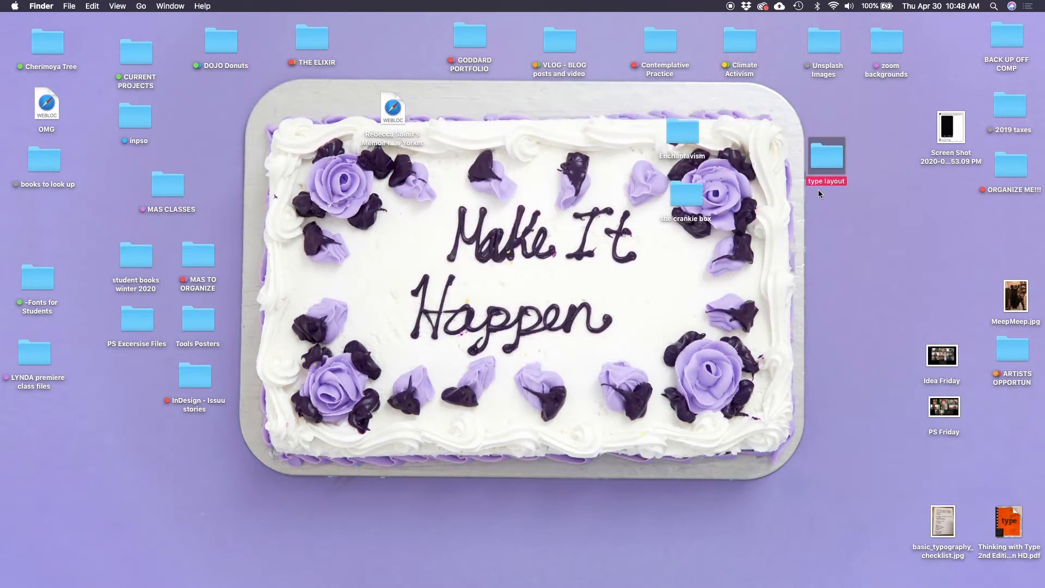
pyautogui.moveTo(824, 167); pyautogui.dragTo(796, 142)
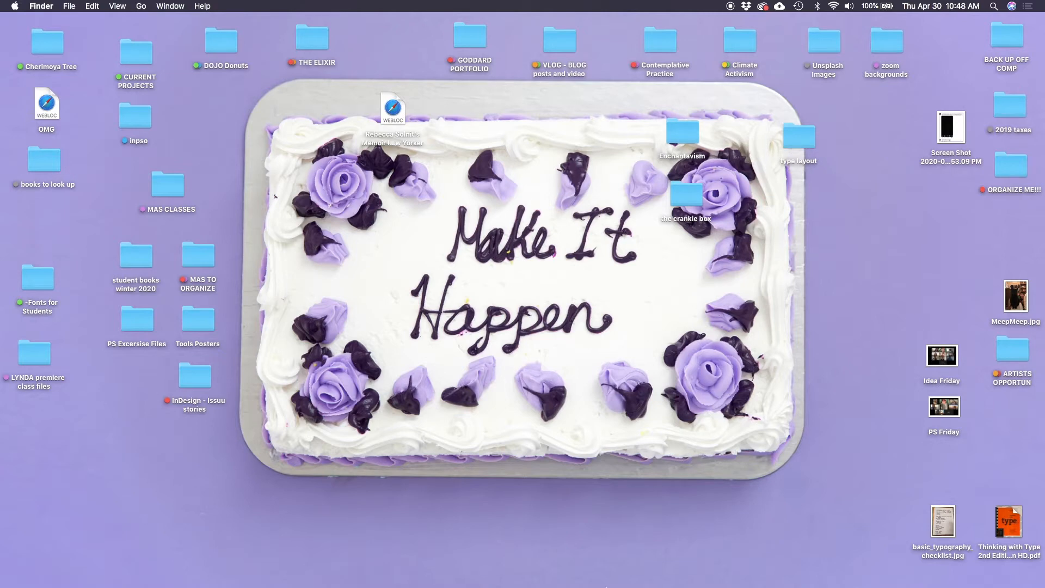
# Switch to Chrome by restoring its minimized window, and move it aside to uncover the type layout folder
pyautogui.moveTo(605, 586)
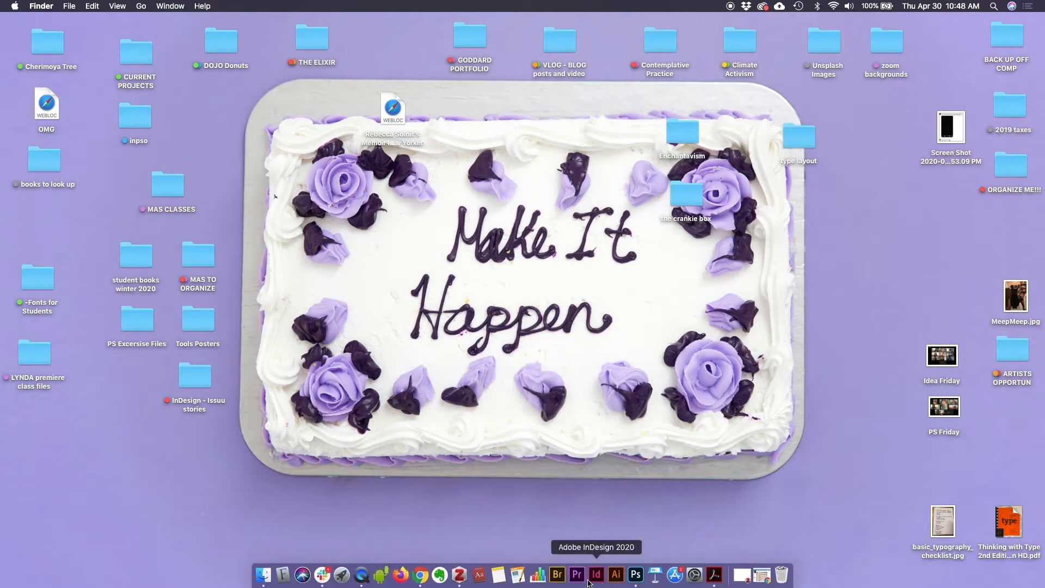
pyautogui.click(760, 582)
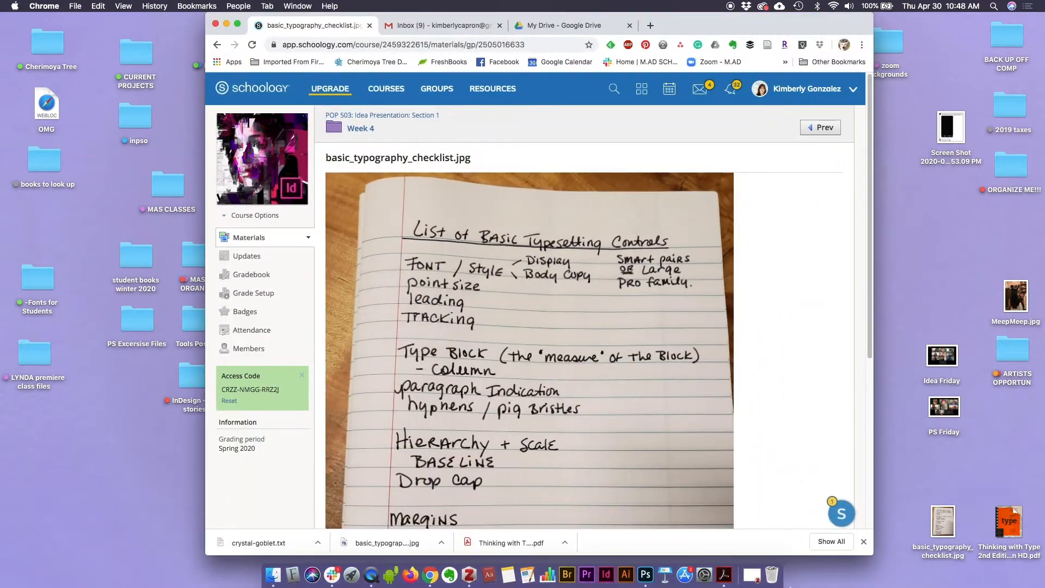
pyautogui.moveTo(681, 29); pyautogui.dragTo(578, 16)
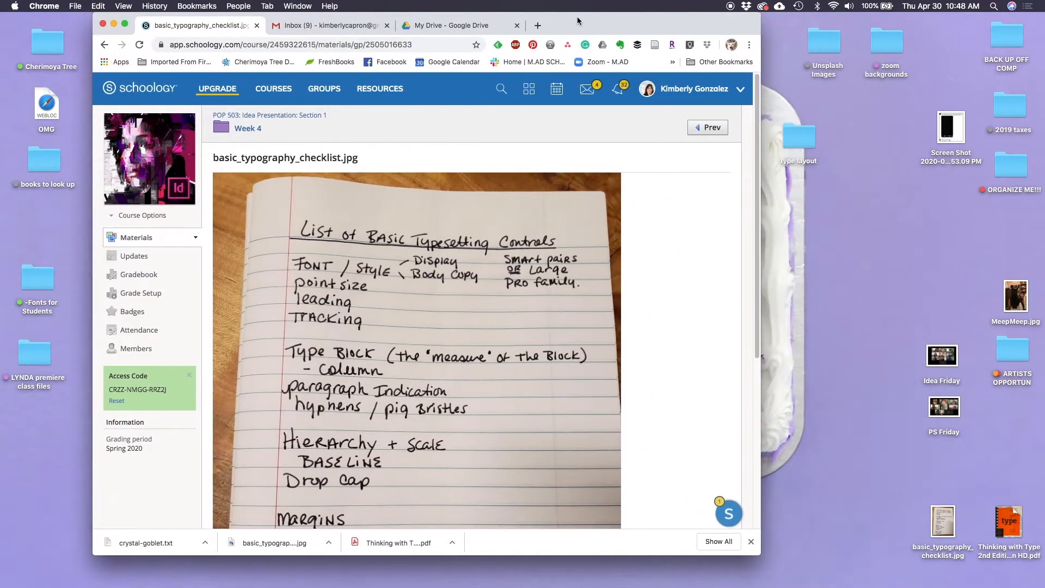
# Widen the browser window, load unsplash.com in a new tab and look over its home page
pyautogui.click(539, 25)
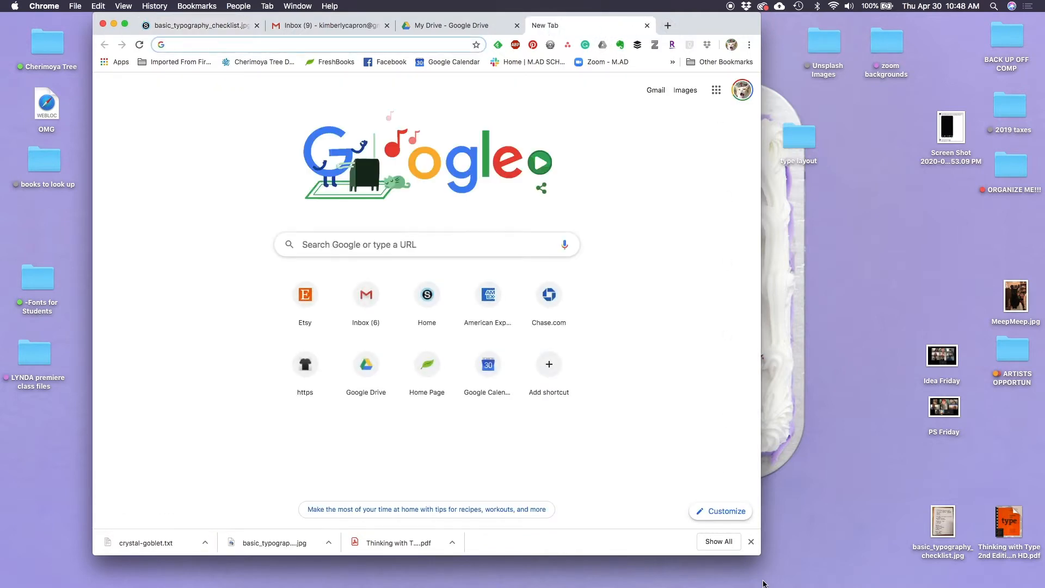
pyautogui.moveTo(760, 554); pyautogui.dragTo(823, 560)
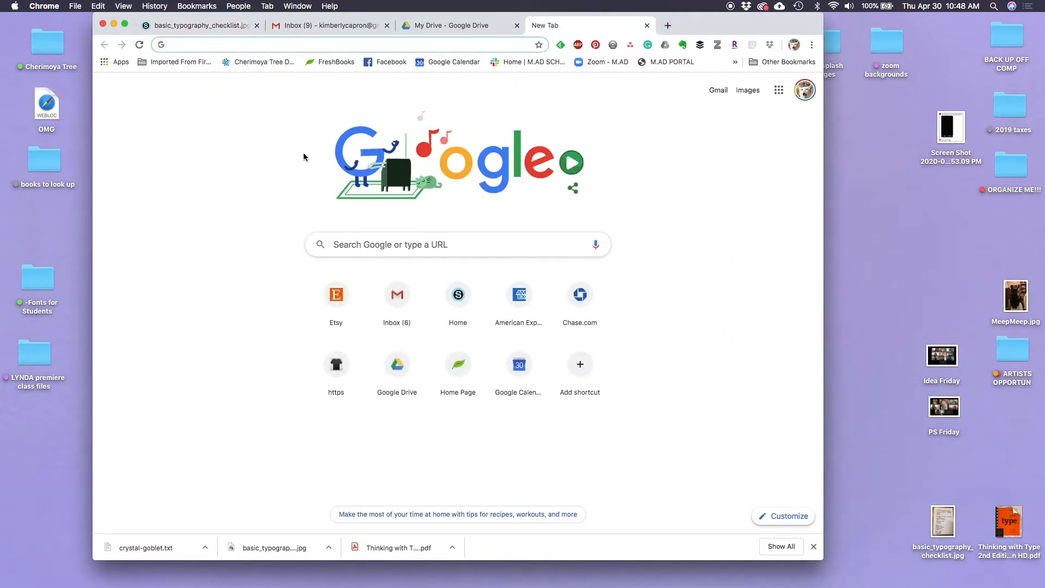
pyautogui.write('u')
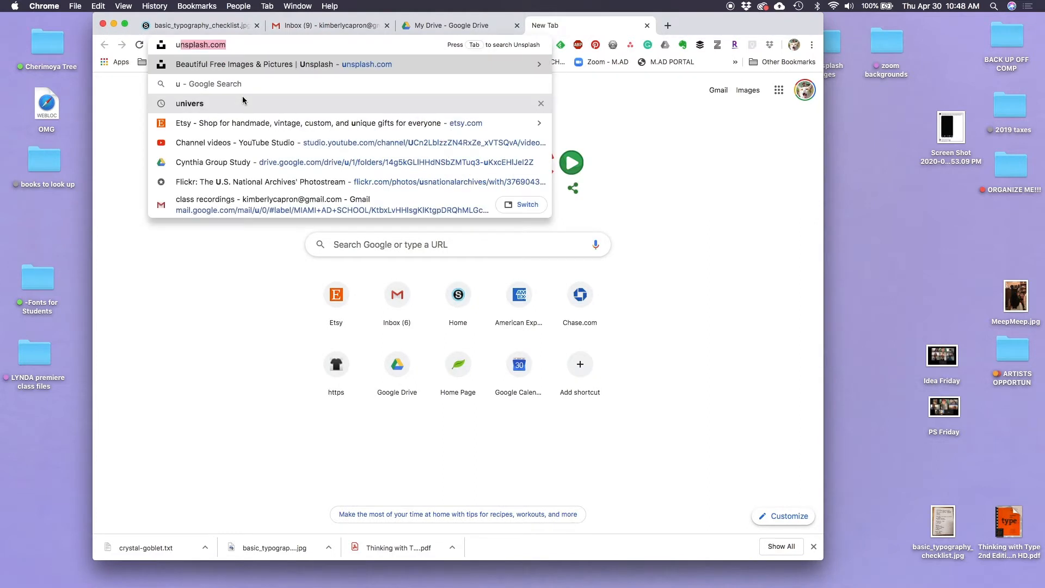
pyautogui.write('nsplas')
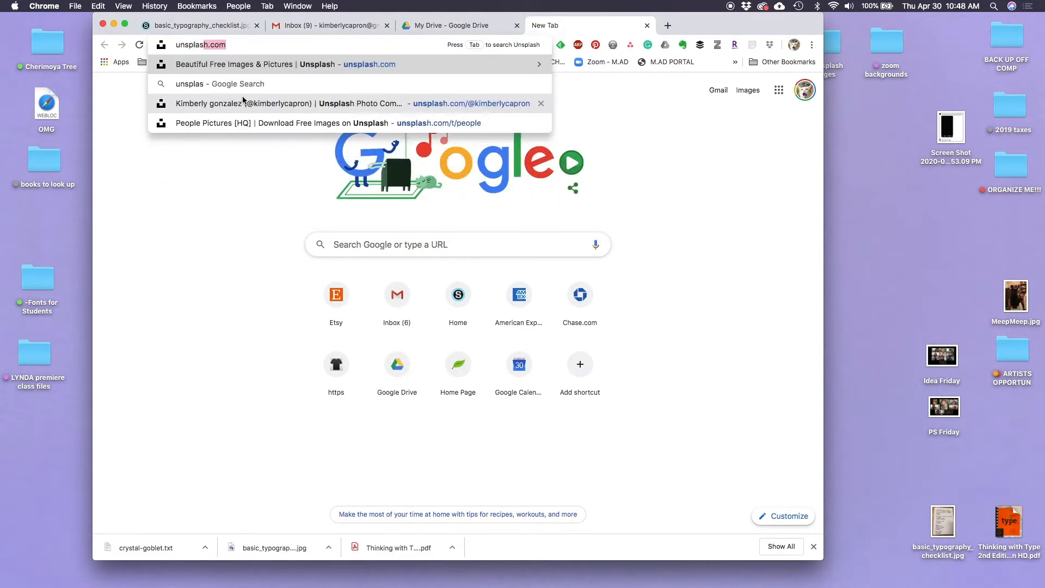
pyautogui.write('h.com')
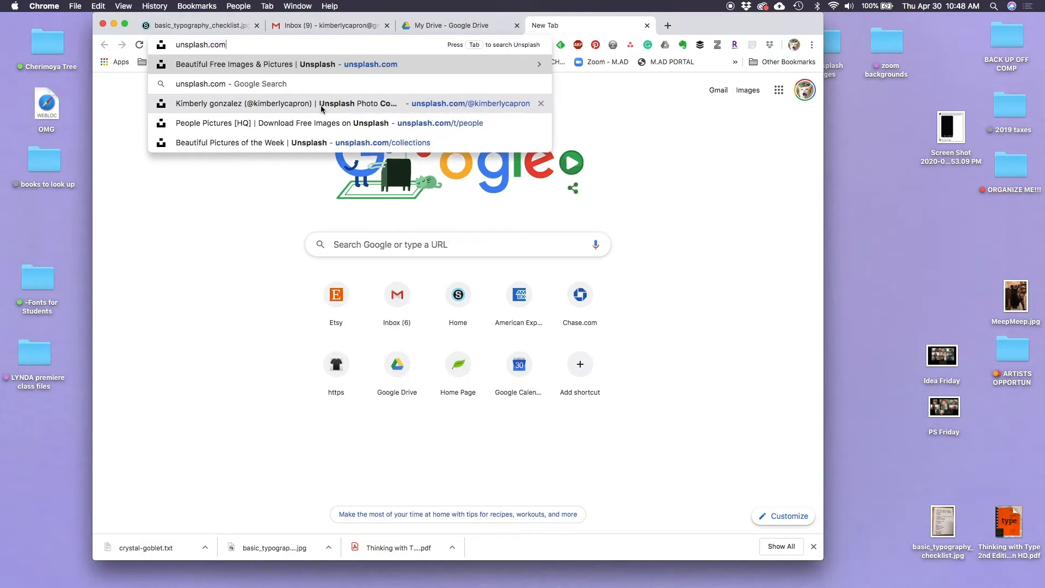
pyautogui.press('Return')
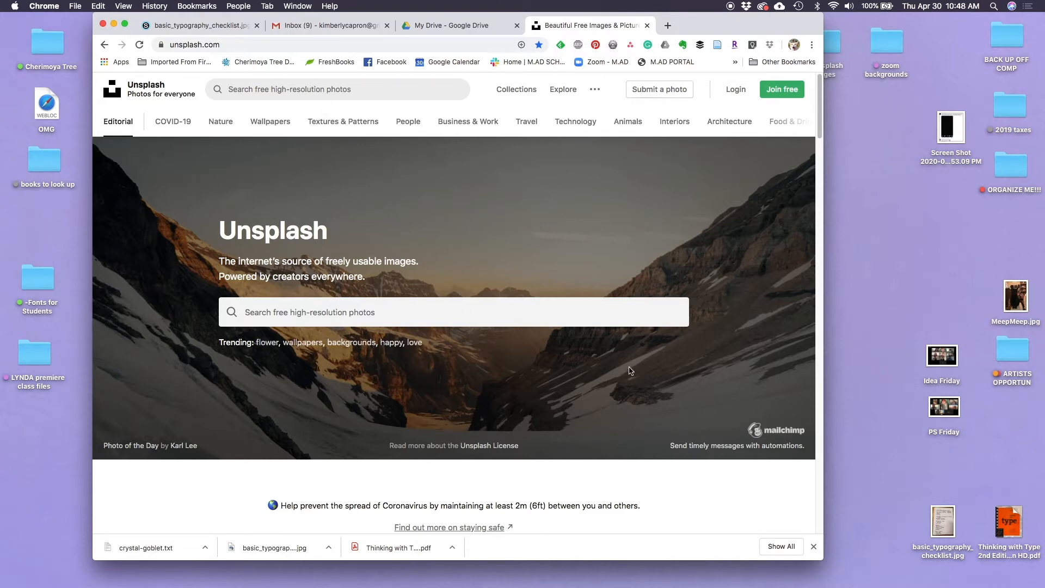
pyautogui.scroll(-5, 607, 361)
pyautogui.scroll(5, 602, 362)
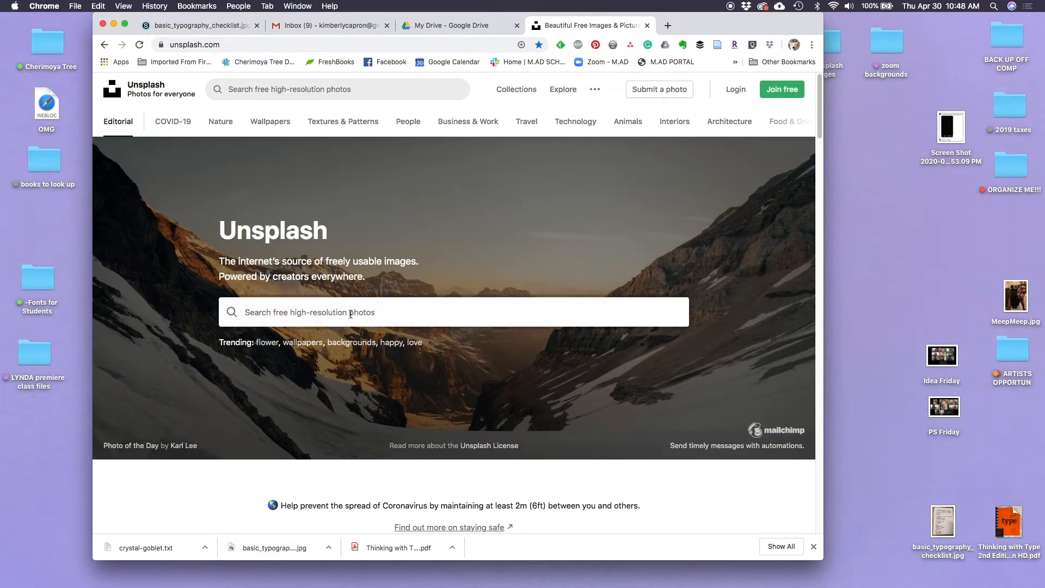
# Search Unsplash for "wine glass" photos
pyautogui.write('win')
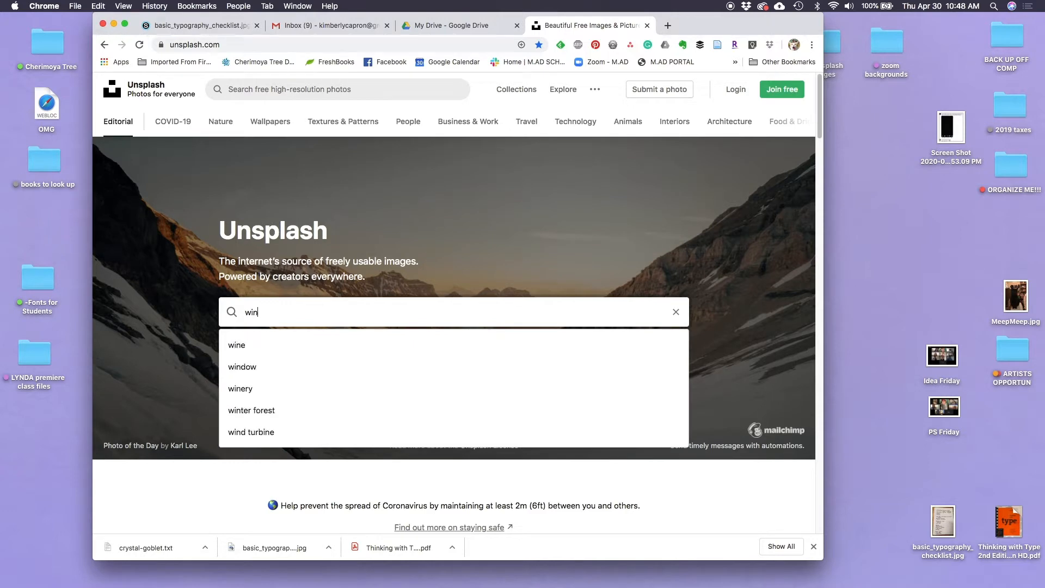
pyautogui.write('e glass')
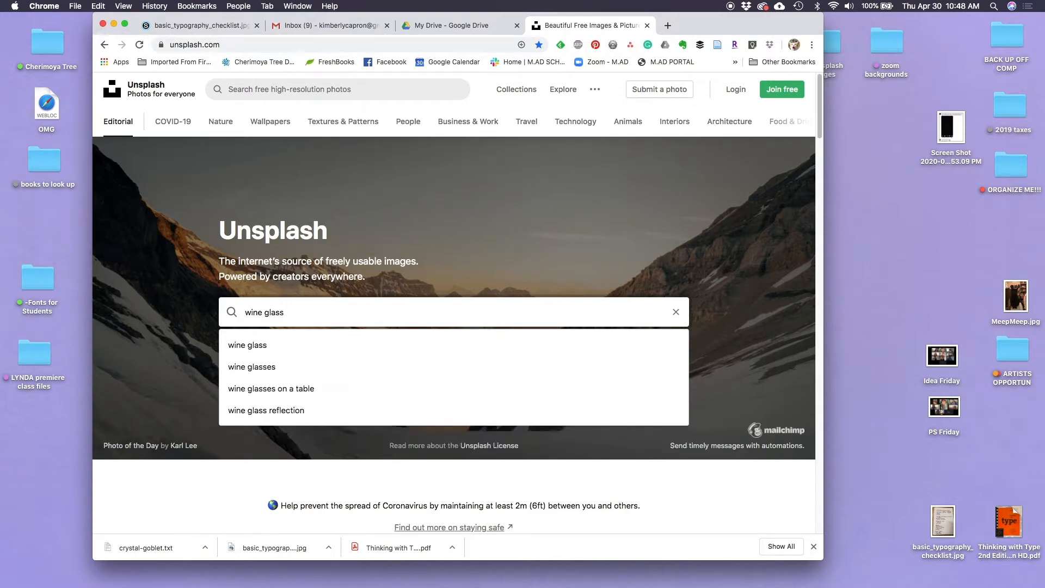
pyautogui.press('Return')
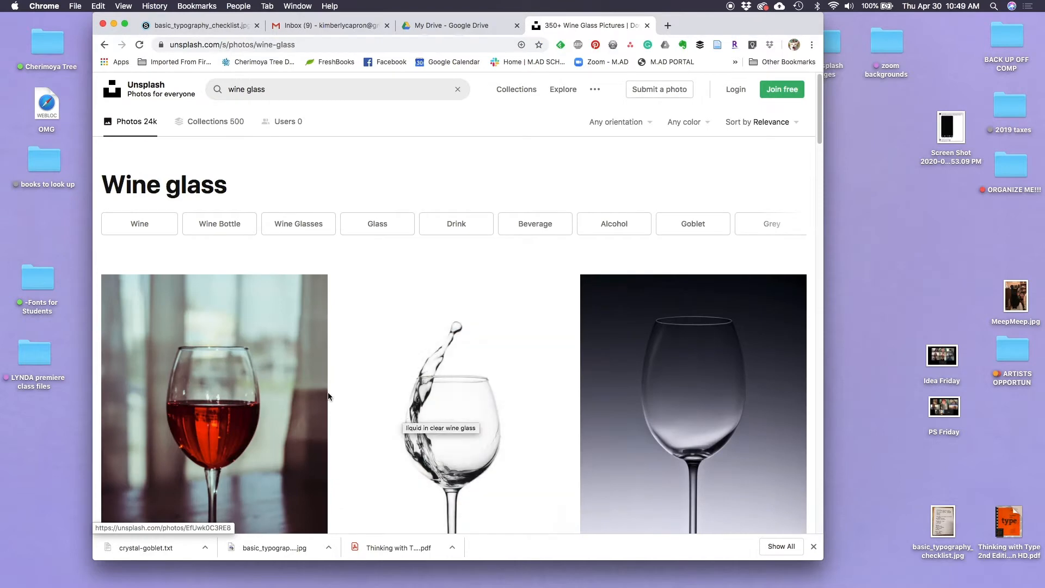
# Look through the wine glass photo results for a suitable image, returning to the first row of photos
pyautogui.scroll(-5, 342, 399)
pyautogui.scroll(-10, 343, 400)
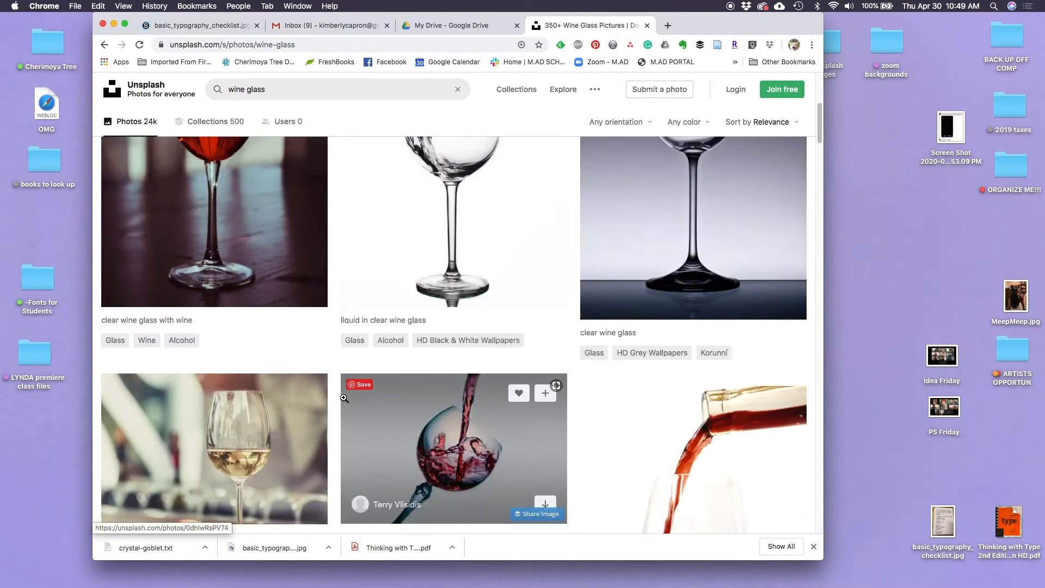
pyautogui.scroll(-15, 345, 396)
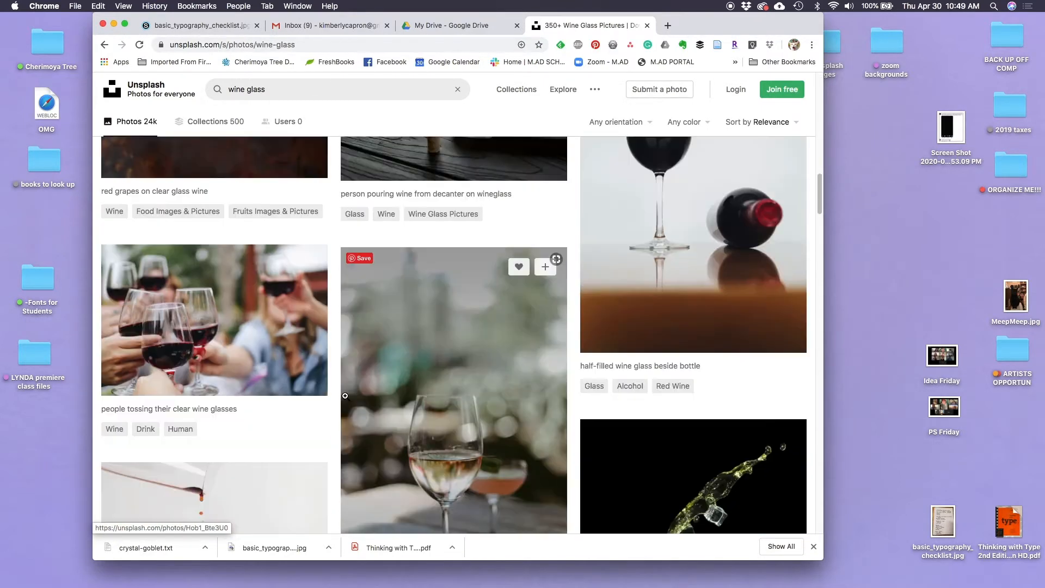
pyautogui.scroll(-15, 345, 396)
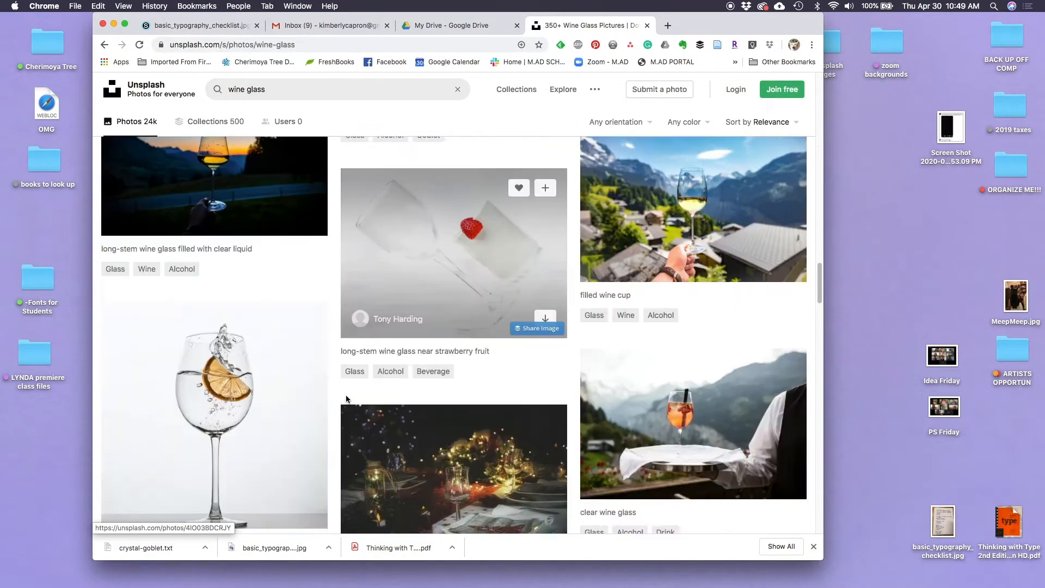
pyautogui.scroll(-15, 347, 400)
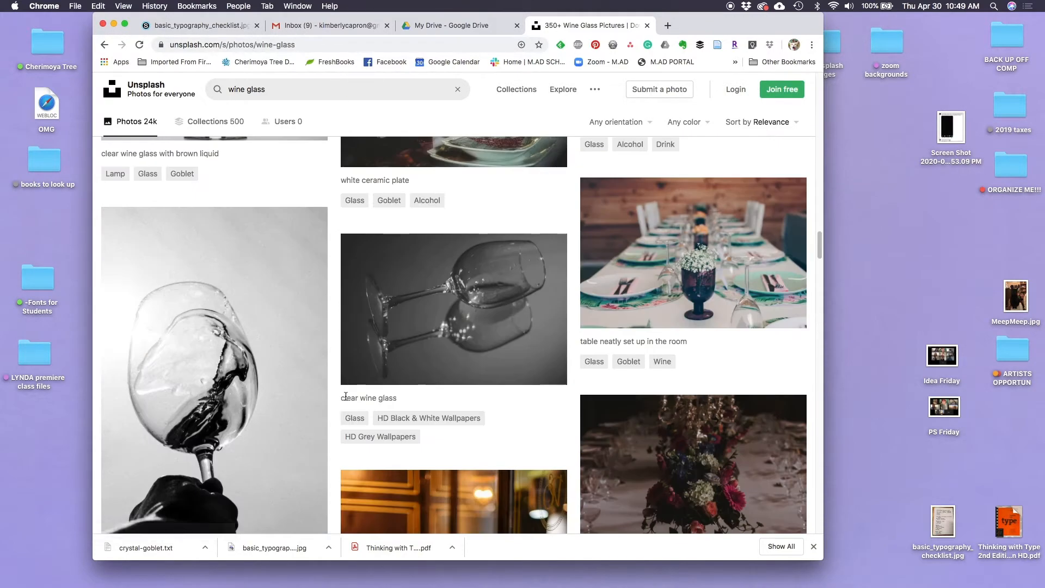
pyautogui.scroll(-15, 347, 397)
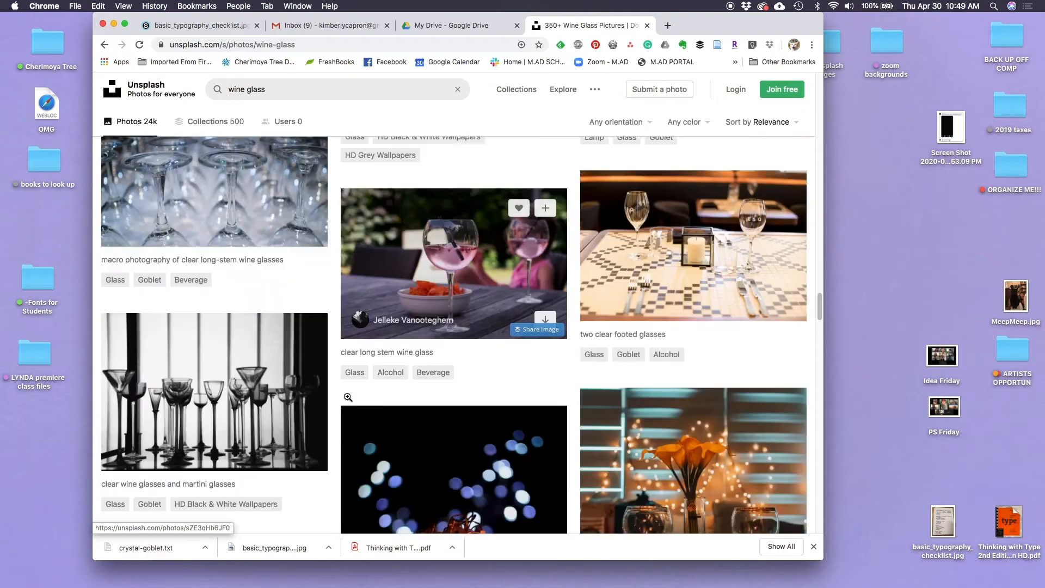
pyautogui.scroll(15, 348, 397)
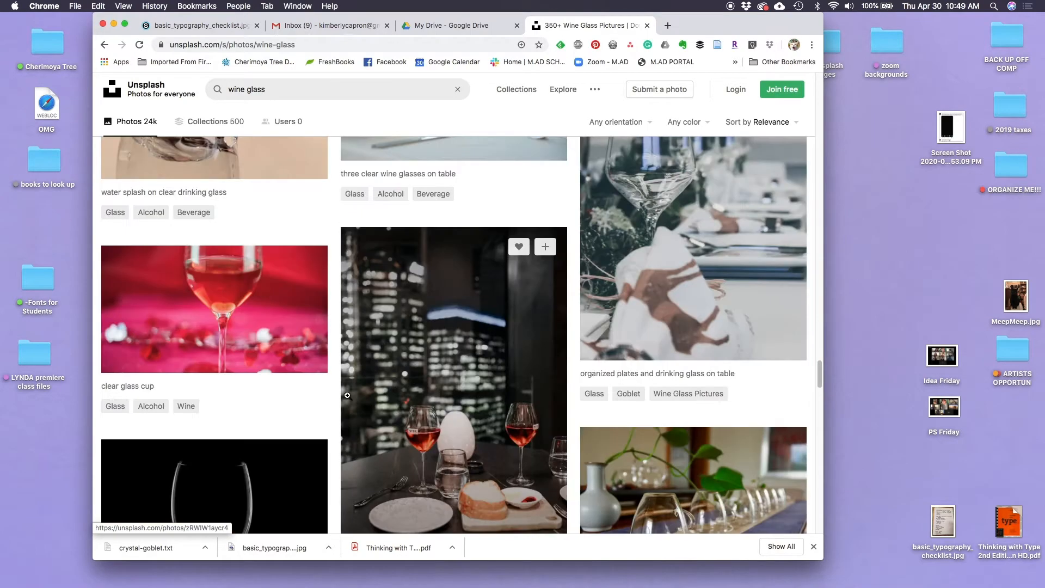
pyautogui.scroll(15, 352, 399)
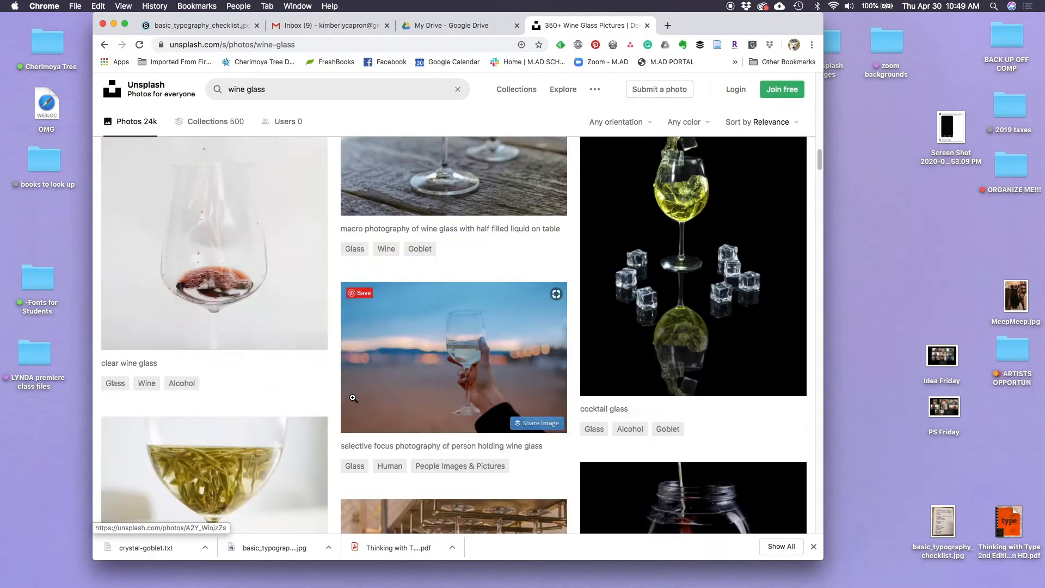
pyautogui.scroll(8, 353, 399)
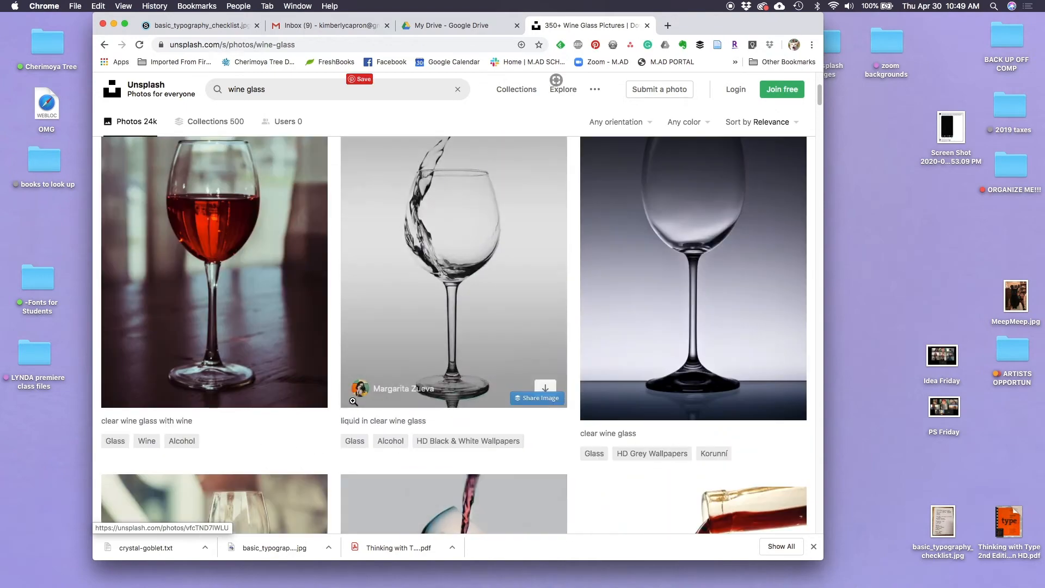
pyautogui.scroll(2, 352, 400)
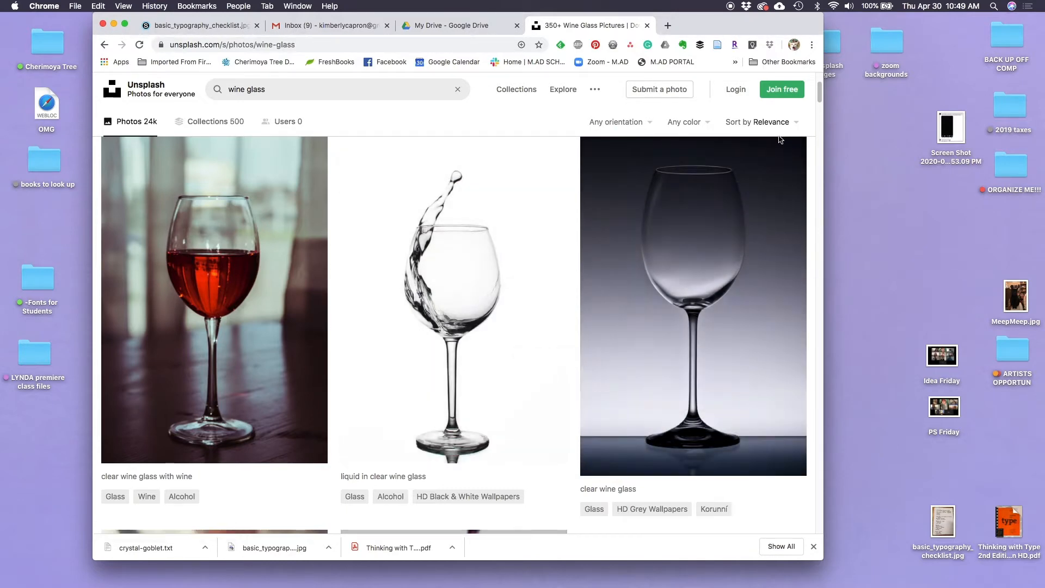
# Log in to Unsplash with the saved account credentials and search for "wine glass" again
pyautogui.click(736, 89)
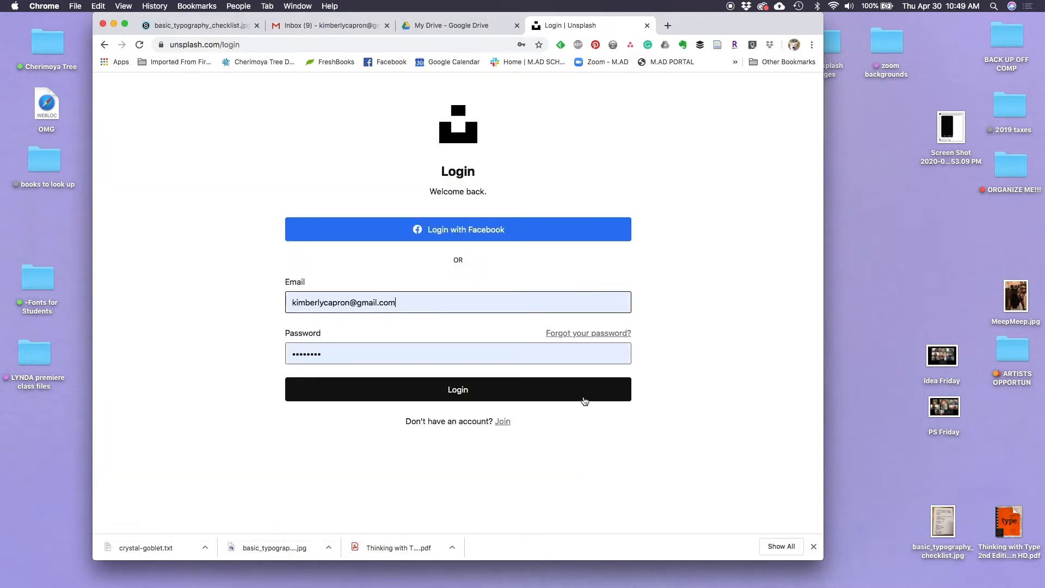
pyautogui.click(463, 391)
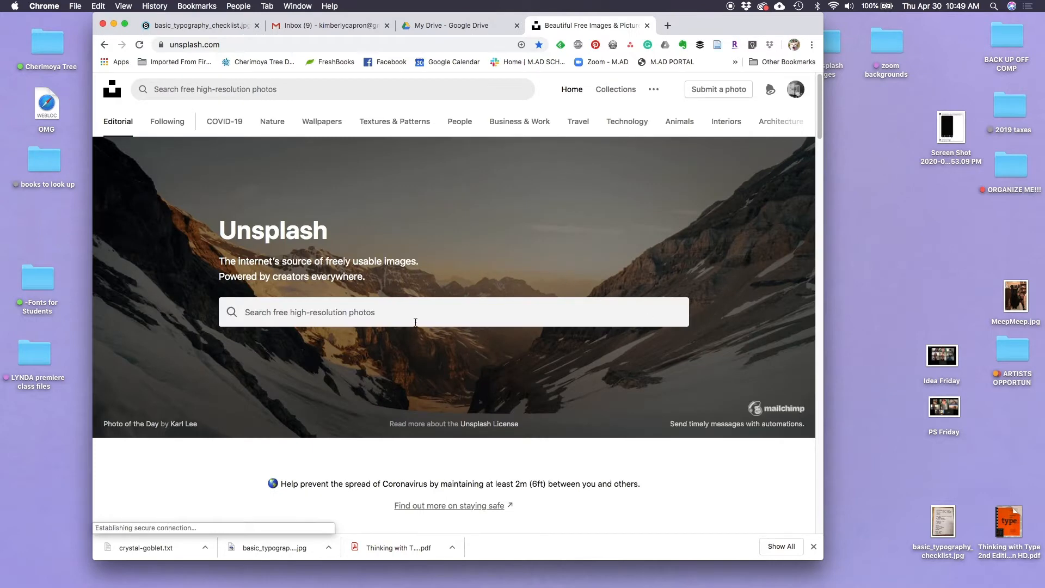
pyautogui.click(276, 315)
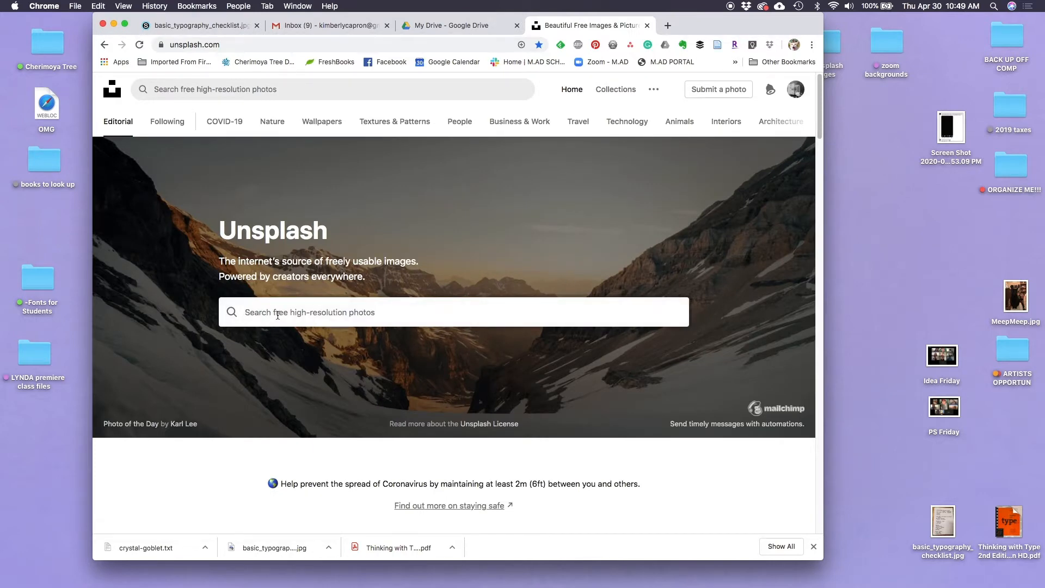
pyautogui.write('wine')
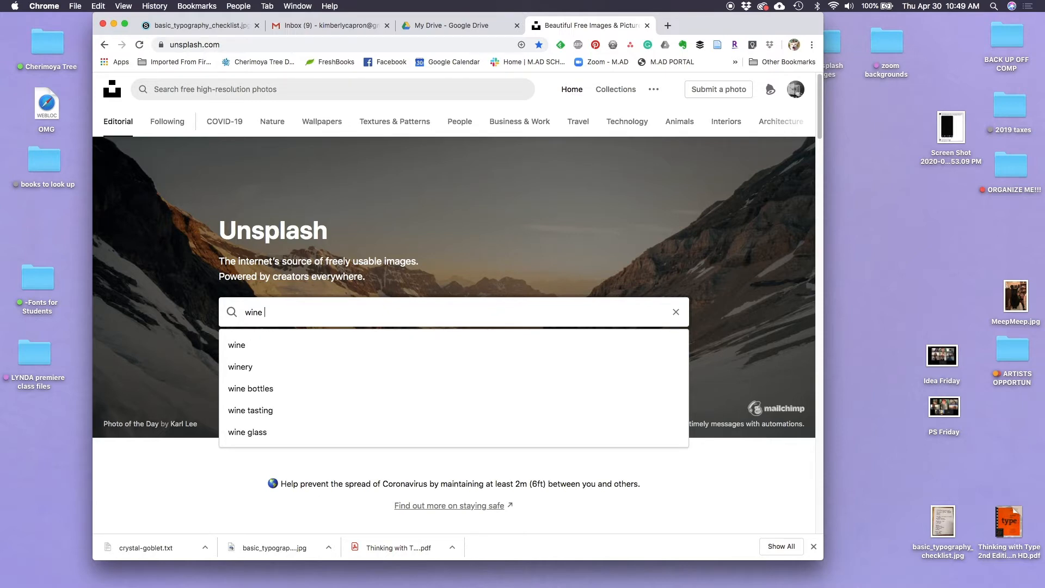
pyautogui.write(' gla')
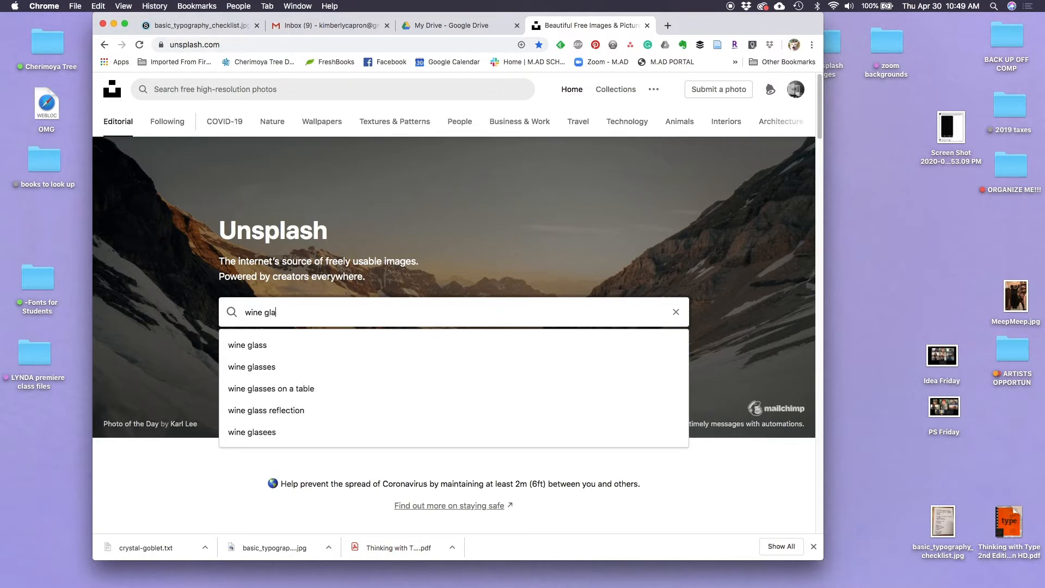
pyautogui.write('ss')
pyautogui.press('Return')
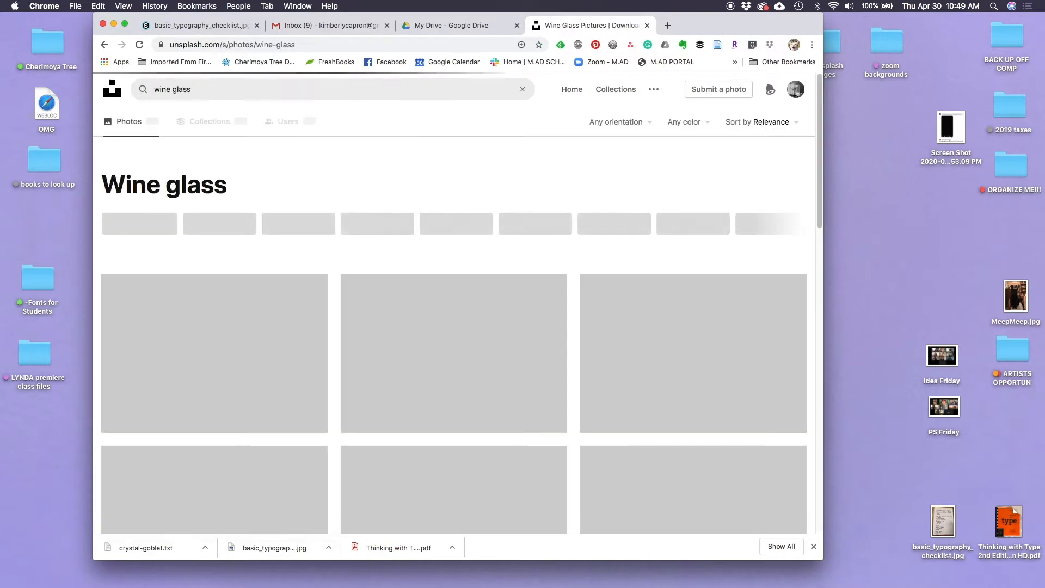
# Download the photo of liquid splashing in a clear wine glass and the photo of the empty glass on a dark gradient
pyautogui.scroll(-3, 511, 450)
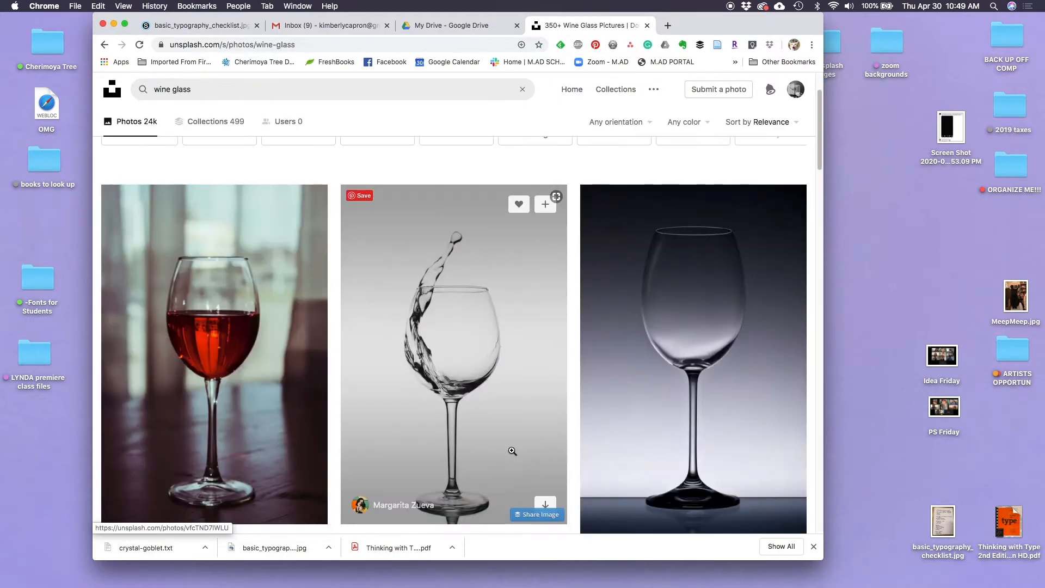
pyautogui.scroll(-2, 513, 450)
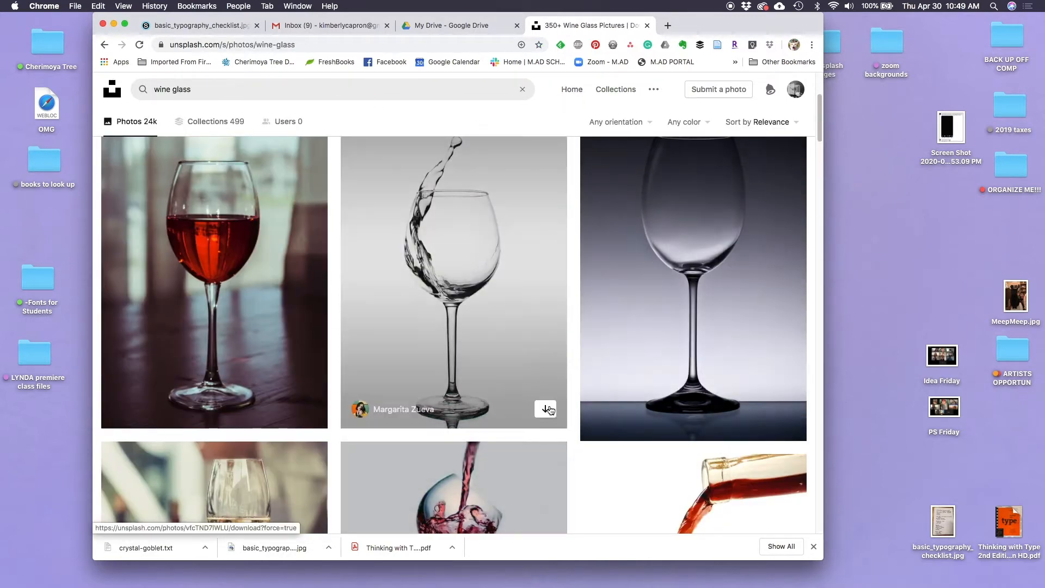
pyautogui.click(545, 410)
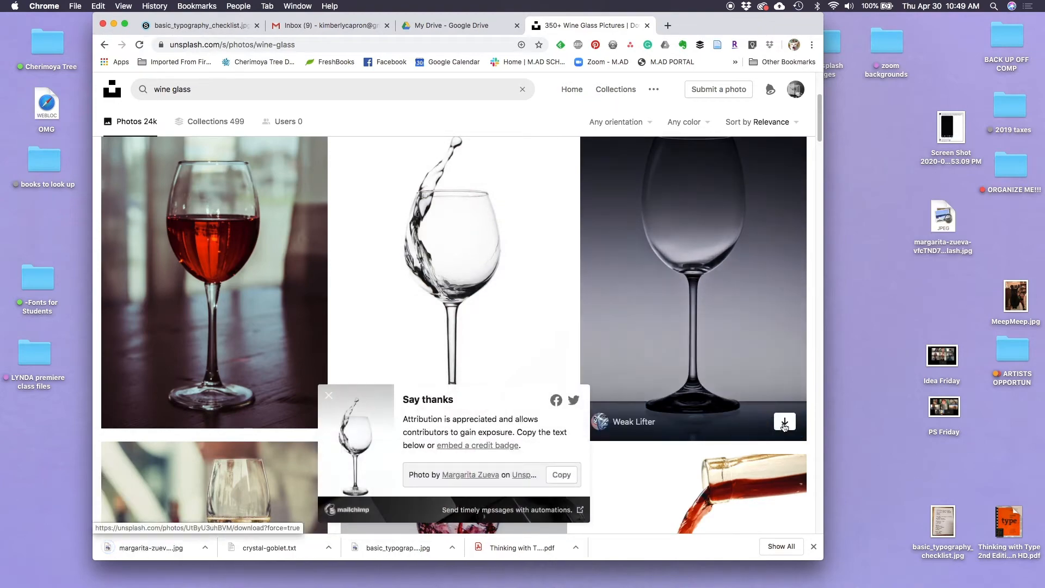
pyautogui.click(785, 423)
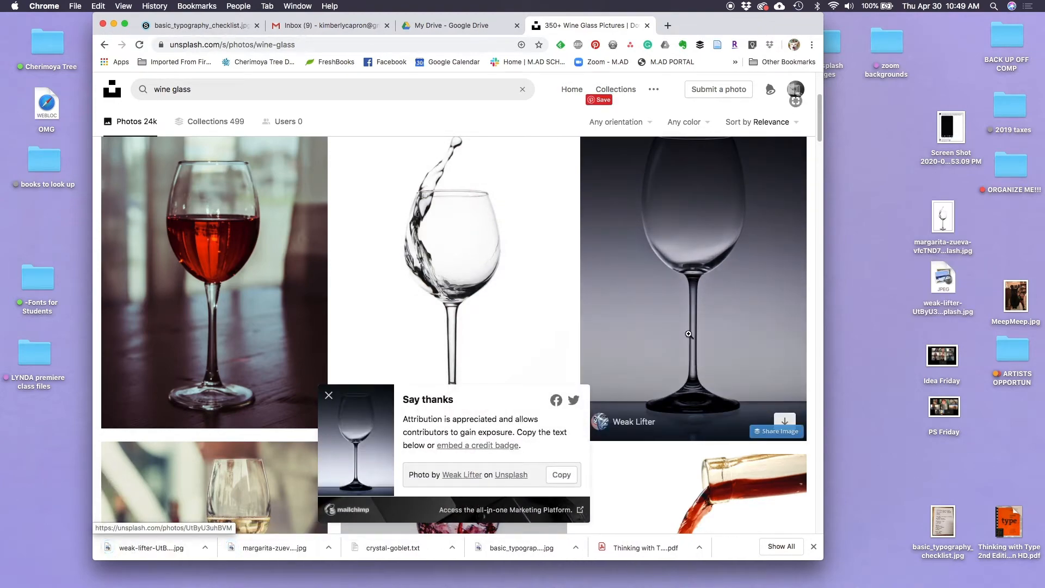
# Minimize the browser and move both downloaded wine glass images from the desktop into the type layout folder
pyautogui.click(113, 23)
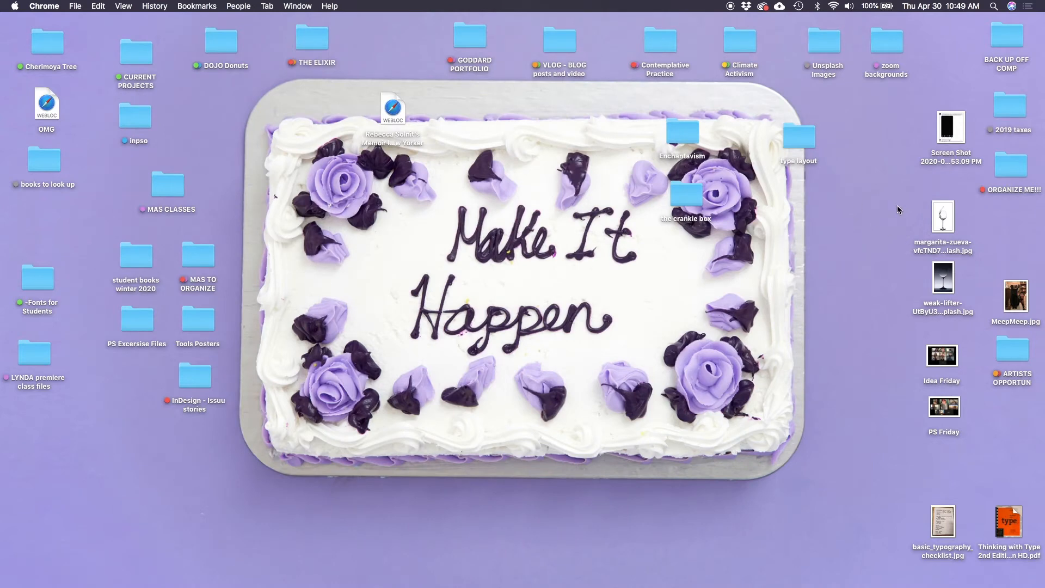
pyautogui.moveTo(927, 243); pyautogui.dragTo(950, 283)
pyautogui.moveTo(942, 214); pyautogui.dragTo(800, 153)
# Switch to InDesign and start a new print document with the Letter - Half preset, 5.5 x 8.5 in
pyautogui.moveTo(479, 587)
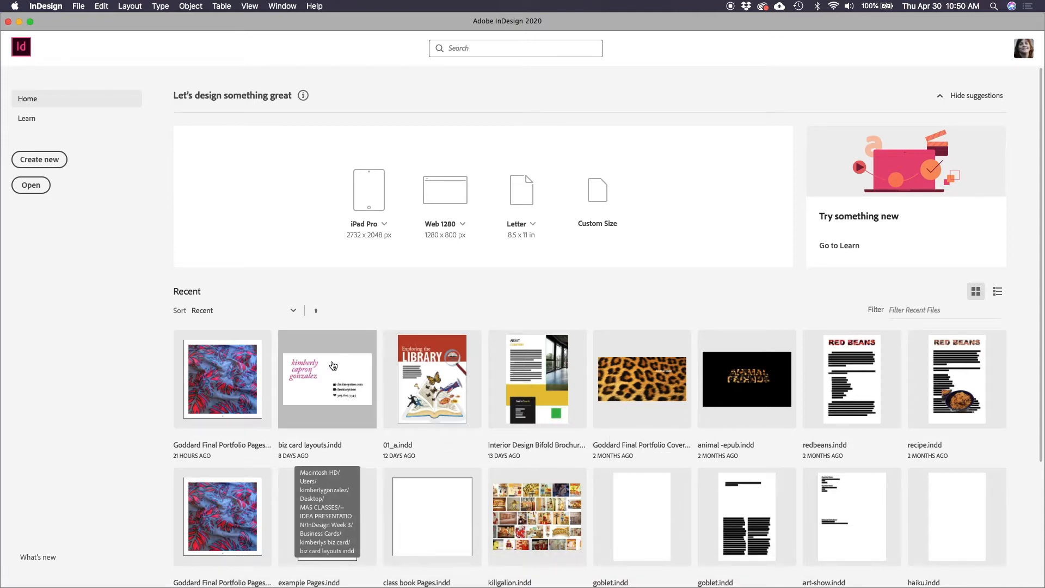
pyautogui.click(53, 161)
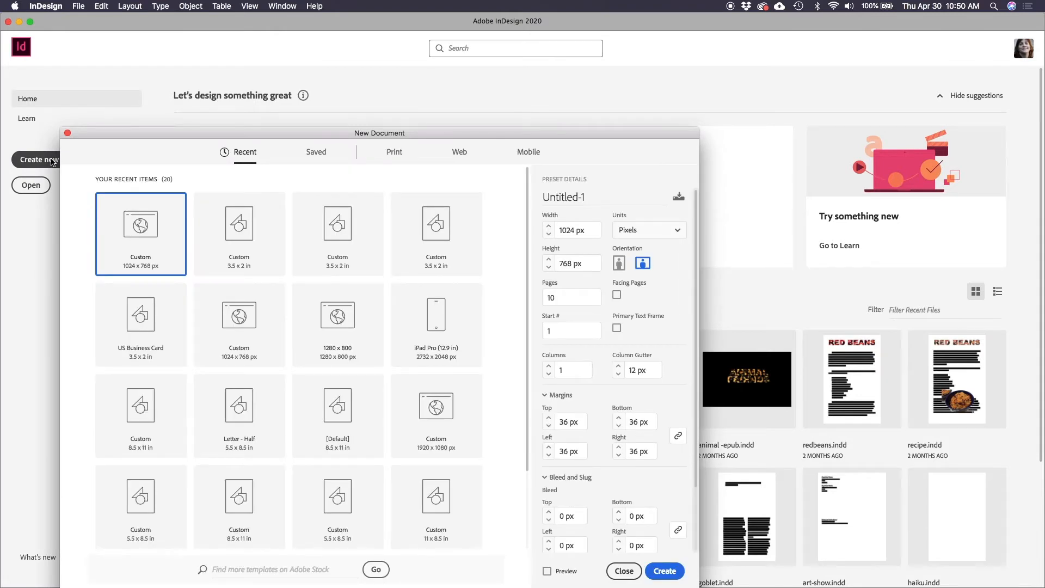
pyautogui.click(402, 160)
pyautogui.moveTo(410, 137); pyautogui.dragTo(423, 89)
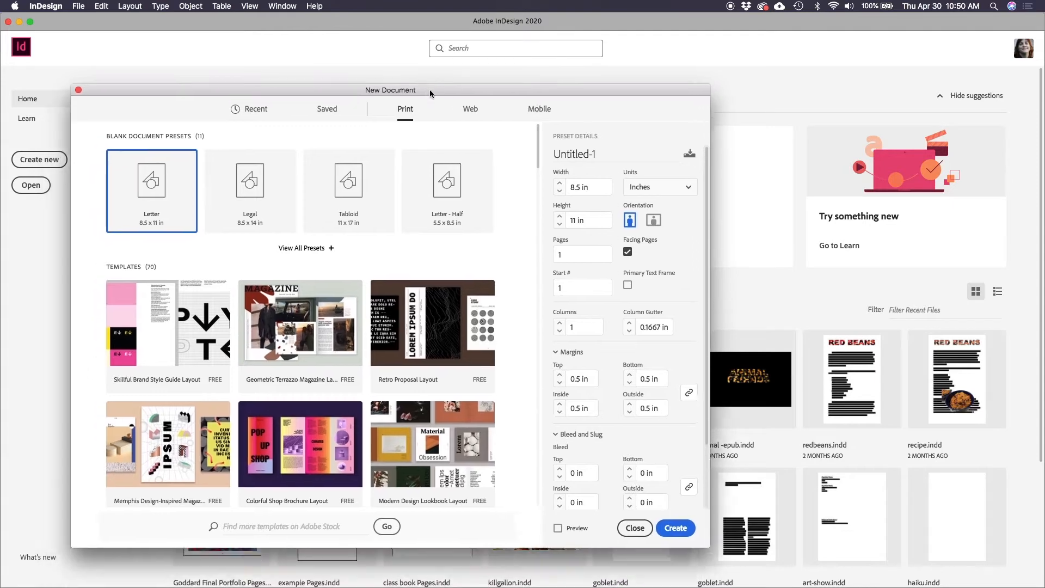
pyautogui.click(303, 243)
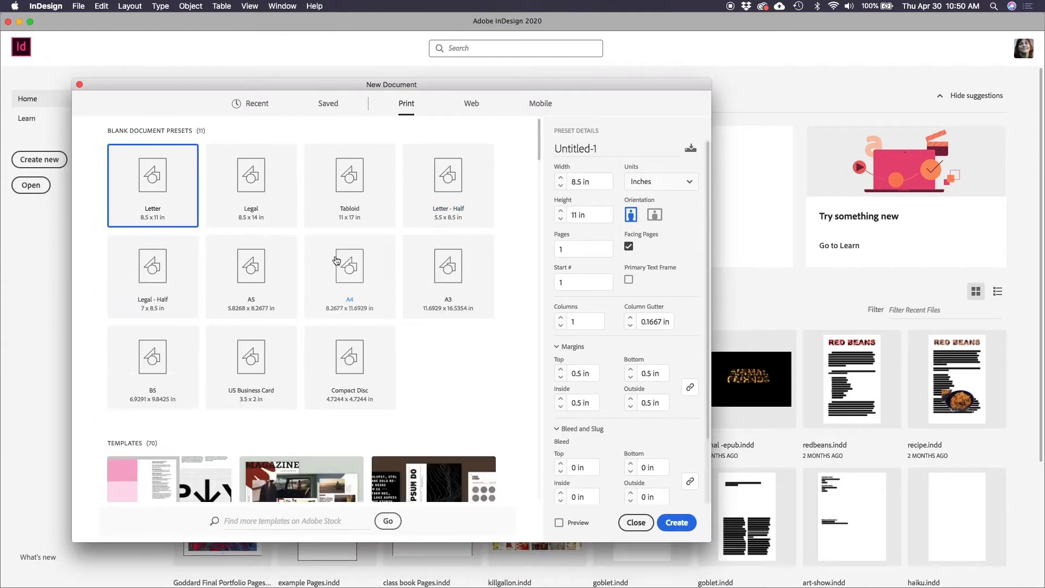
pyautogui.click(447, 188)
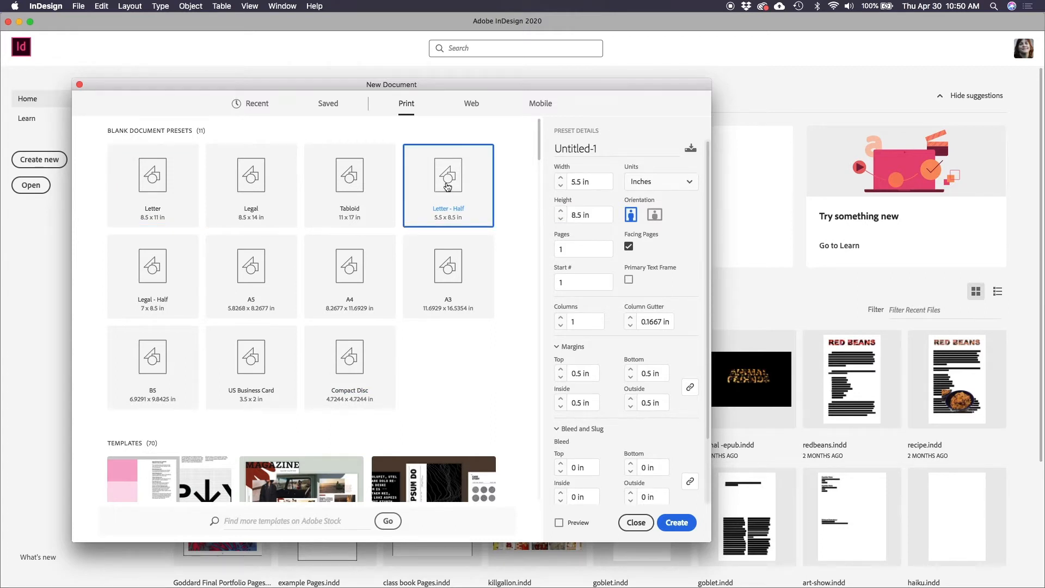
# Set the new document to 3 pages and keep its units in Inches
pyautogui.click(587, 251)
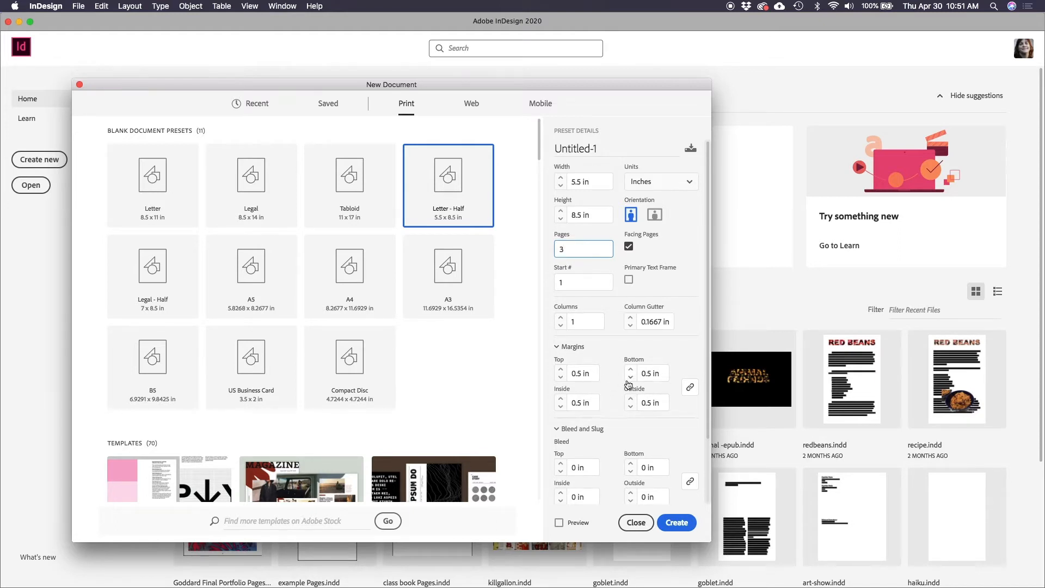
pyautogui.click(659, 183)
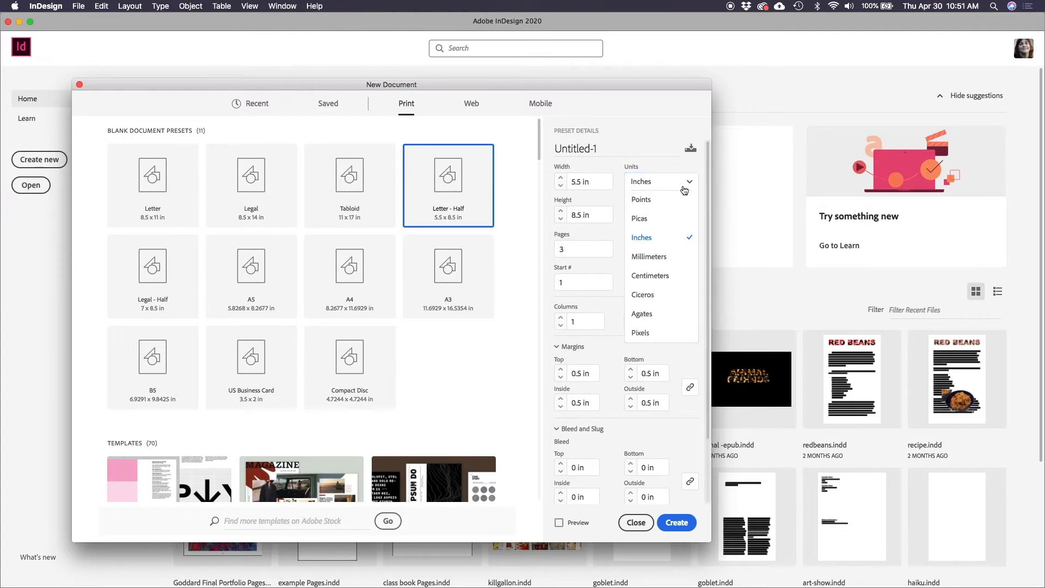
pyautogui.click(649, 186)
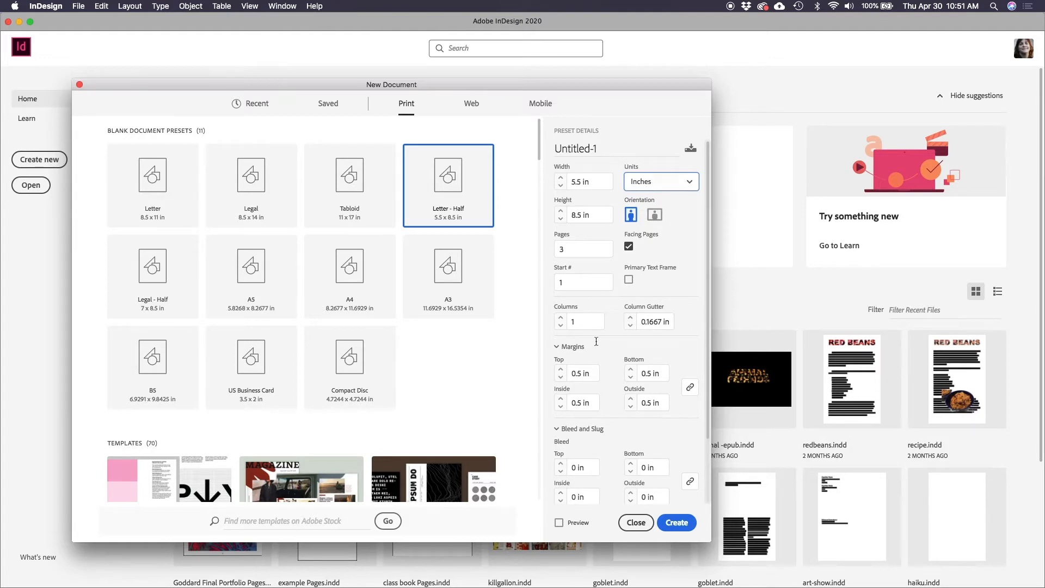
# Turn on the document preview, set the bleed to 0.125 in on all sides, and create the document
pyautogui.click(559, 523)
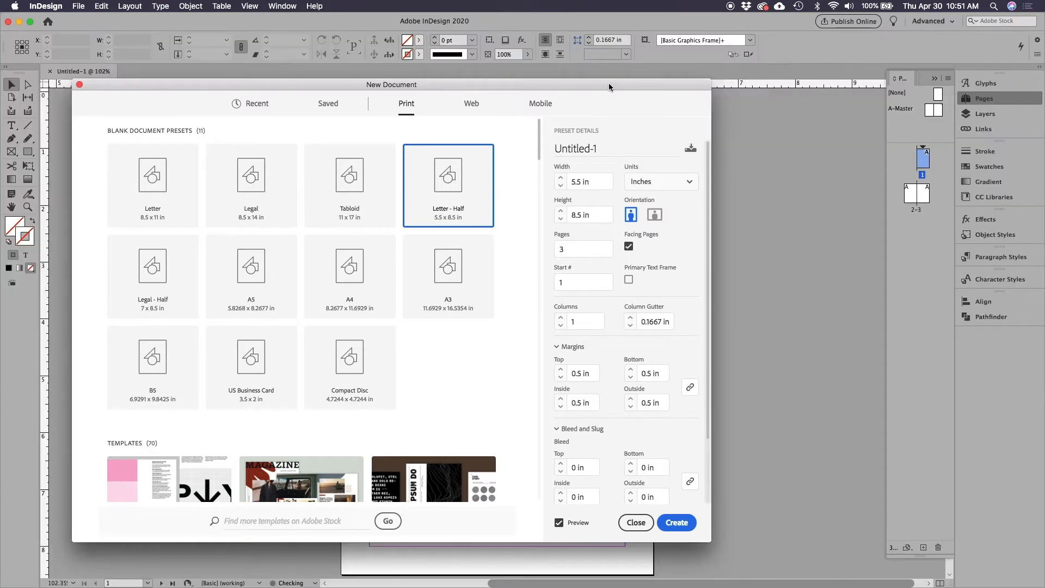
pyautogui.moveTo(609, 83); pyautogui.dragTo(678, 61)
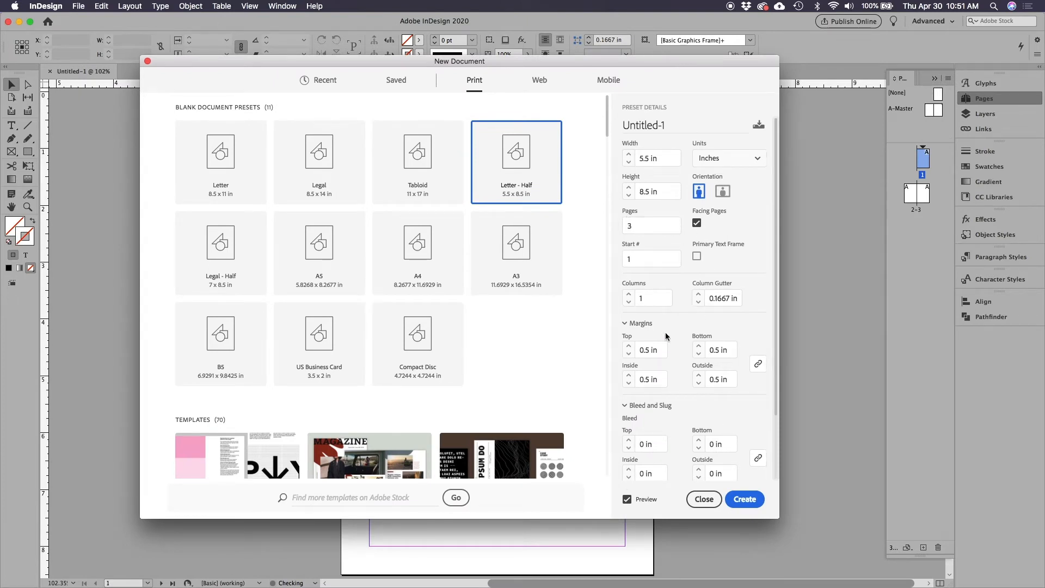
pyautogui.scroll(-1, 672, 419)
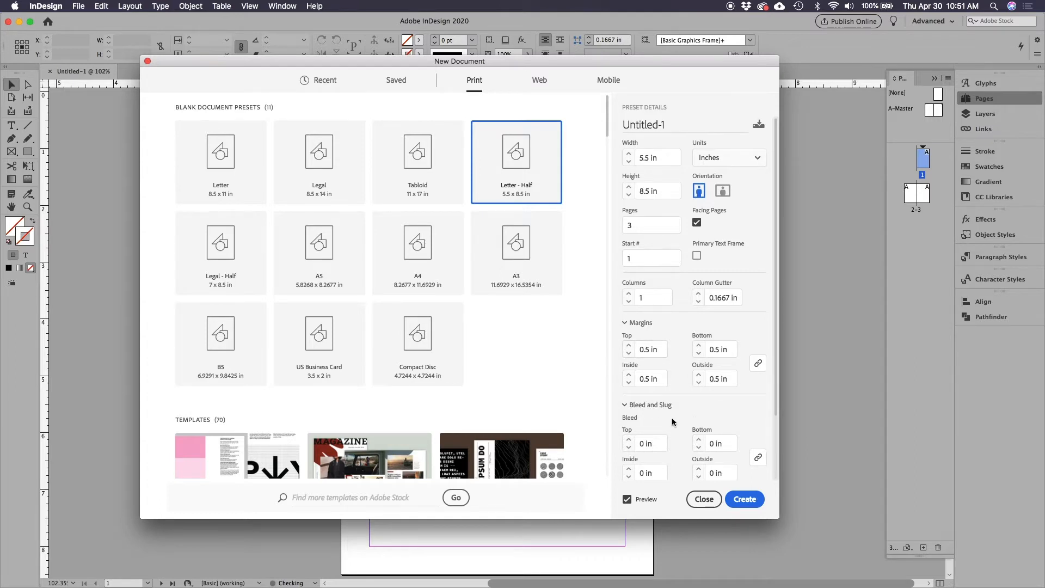
pyautogui.scroll(-3, 672, 419)
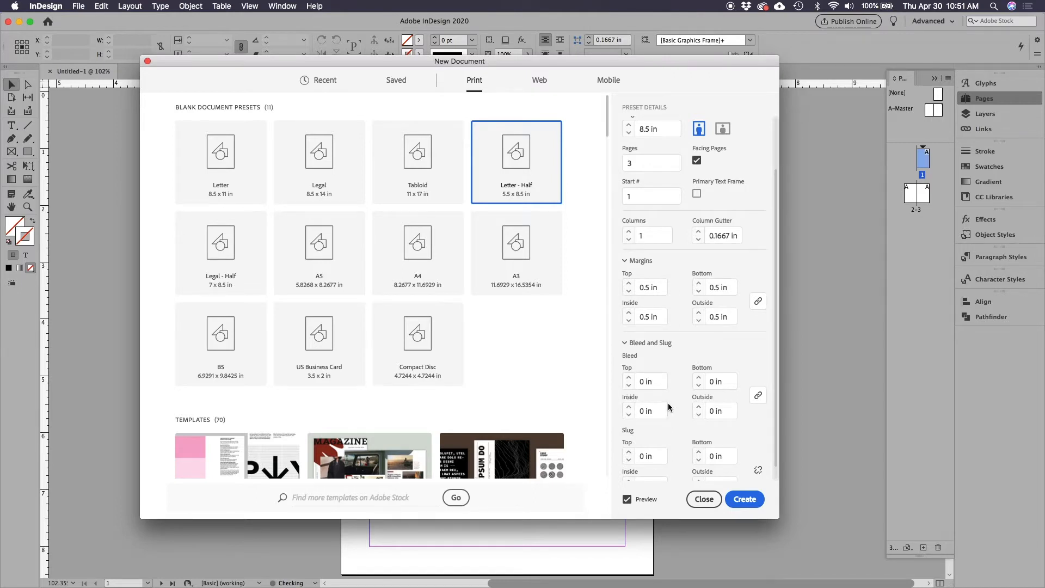
pyautogui.click(628, 376)
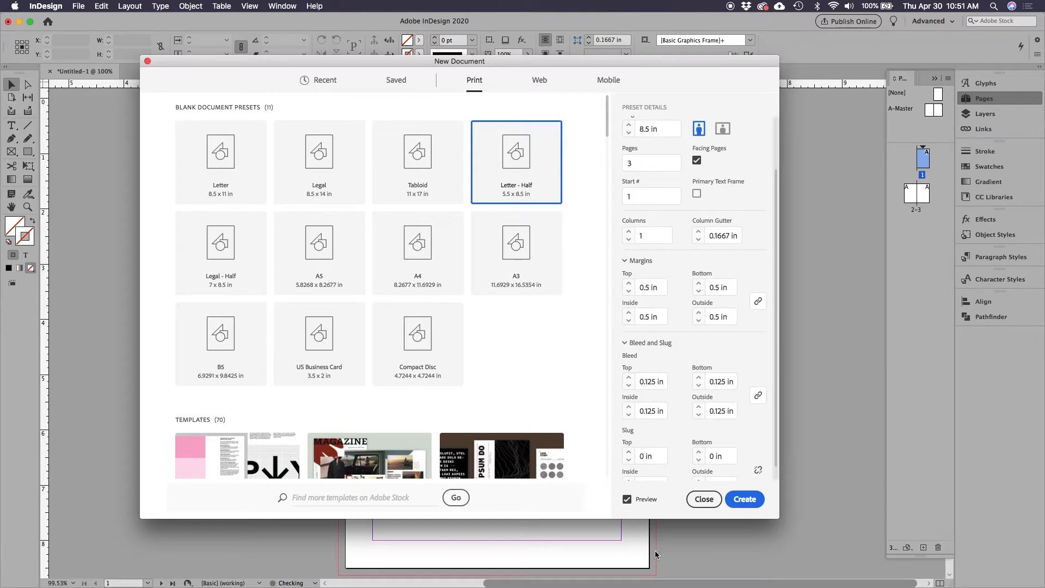
pyautogui.click(744, 499)
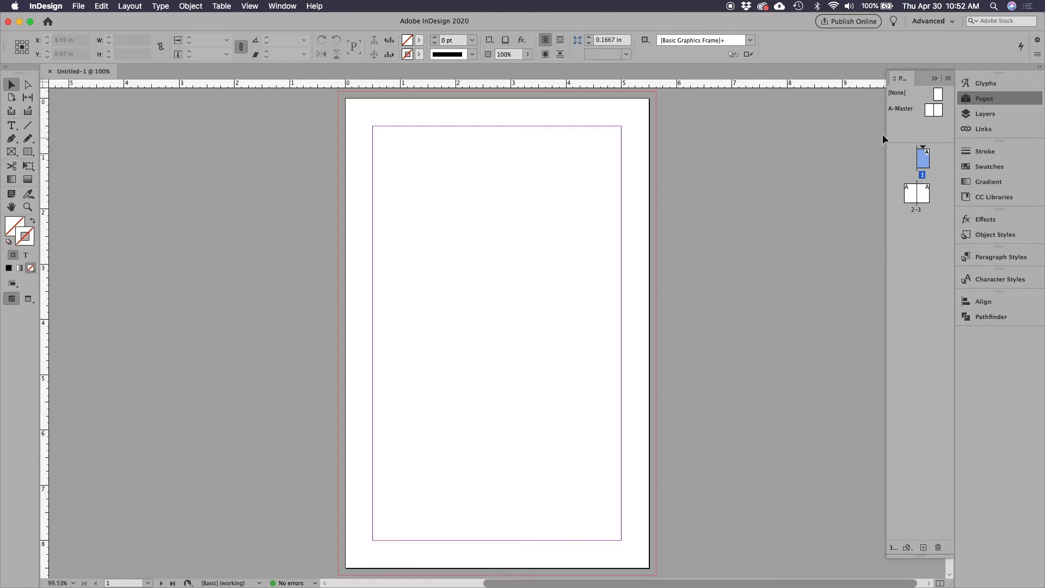
# View the A-Master spread and page 1 to compare the master with the document page
pyautogui.doubleClick(898, 109)
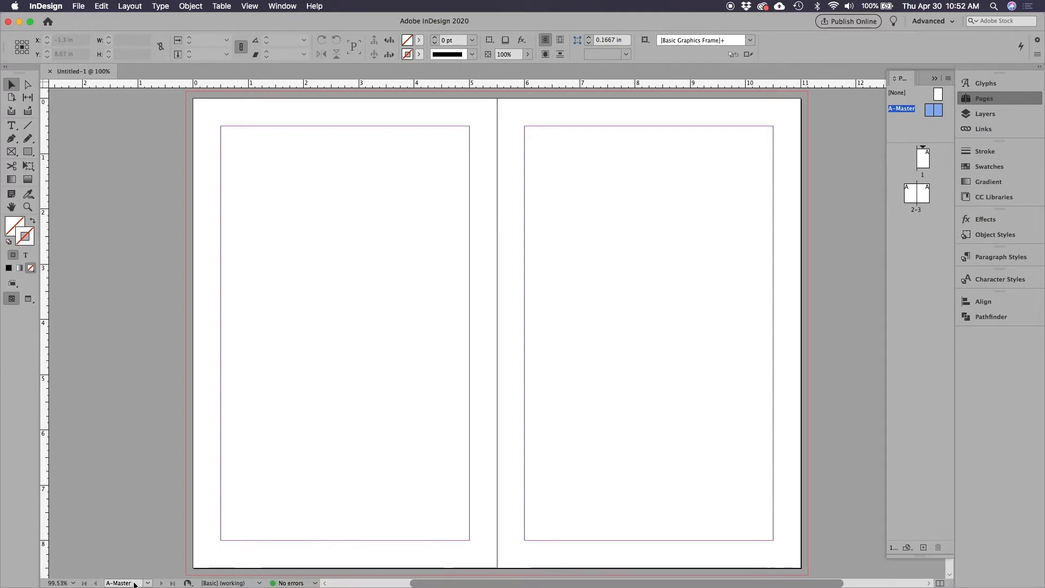
pyautogui.click(107, 583)
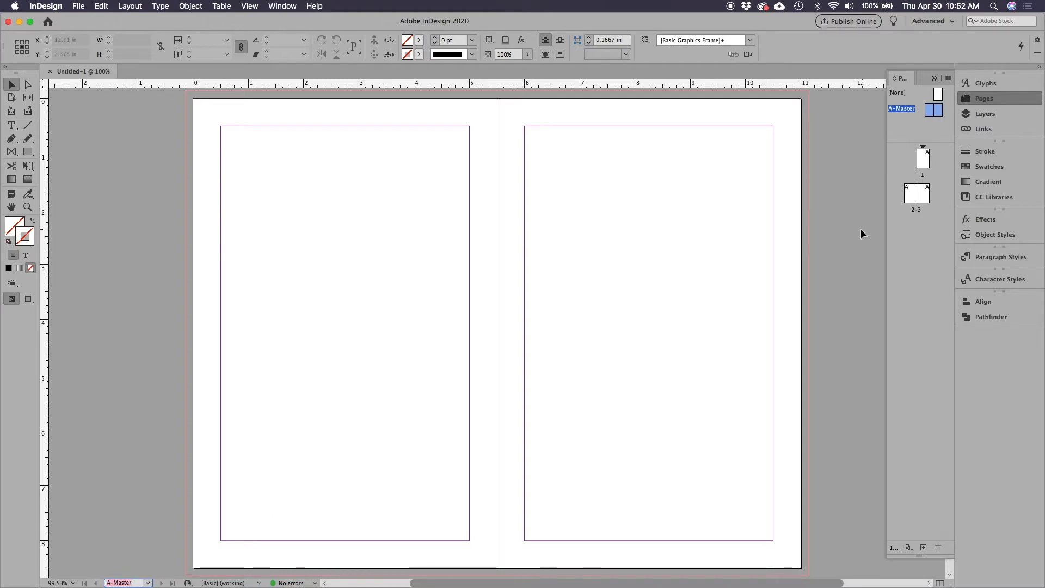
pyautogui.doubleClick(923, 162)
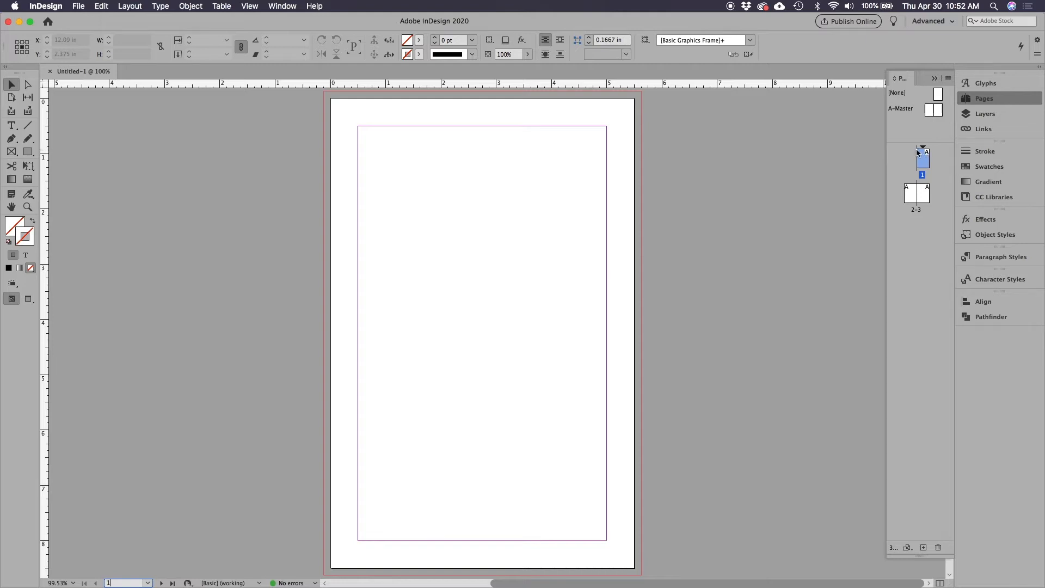
pyautogui.click(902, 108)
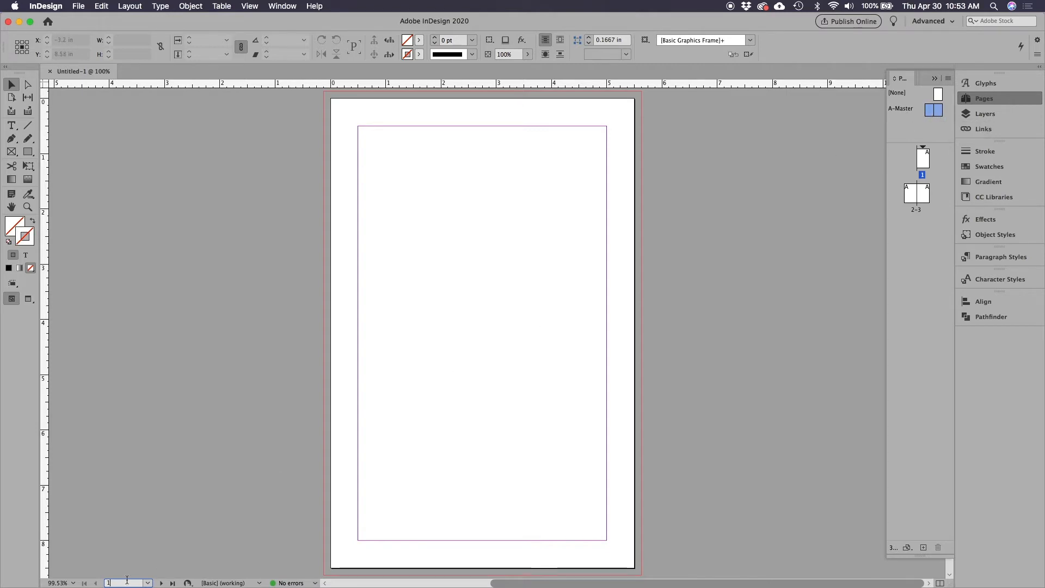
# Draw a rectangular frame about 6.92 x 2.07 in across the A-Master spread and fill it with C=0 M=100 Y=0 K=0
pyautogui.doubleClick(905, 107)
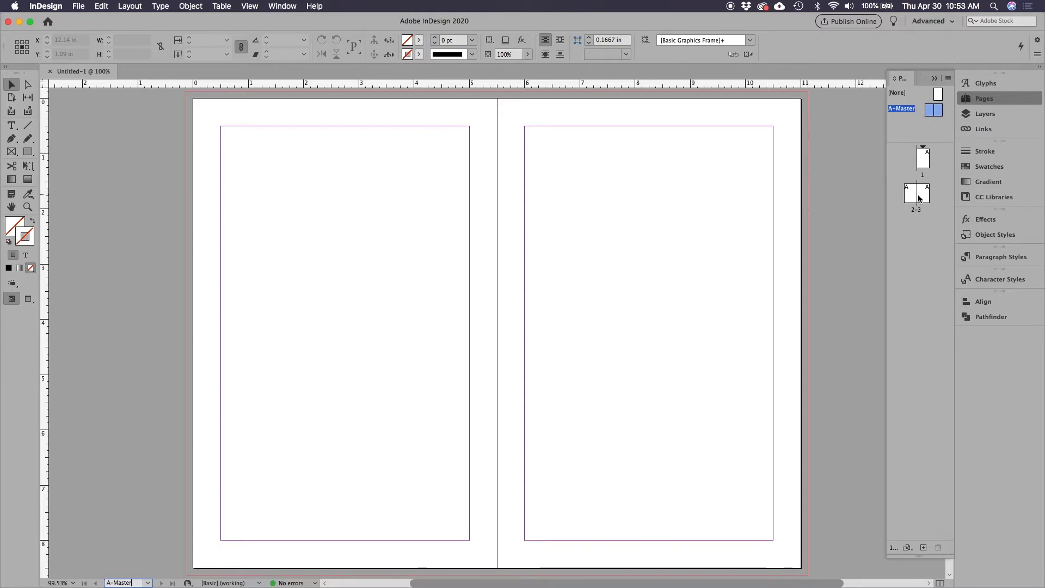
pyautogui.click(11, 152)
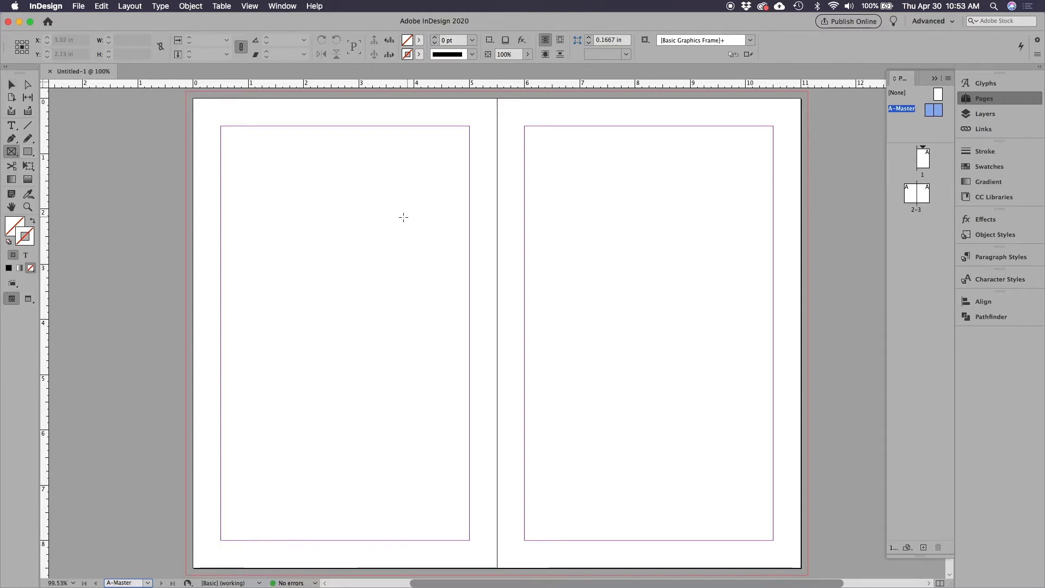
pyautogui.moveTo(299, 206); pyautogui.dragTo(682, 320)
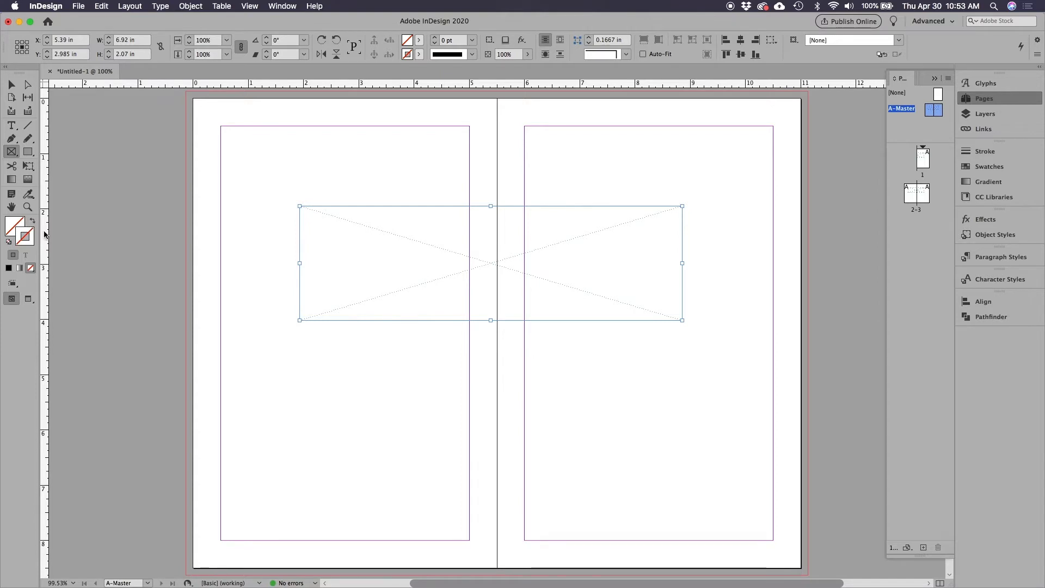
pyautogui.click(15, 221)
pyautogui.click(989, 166)
pyautogui.click(880, 242)
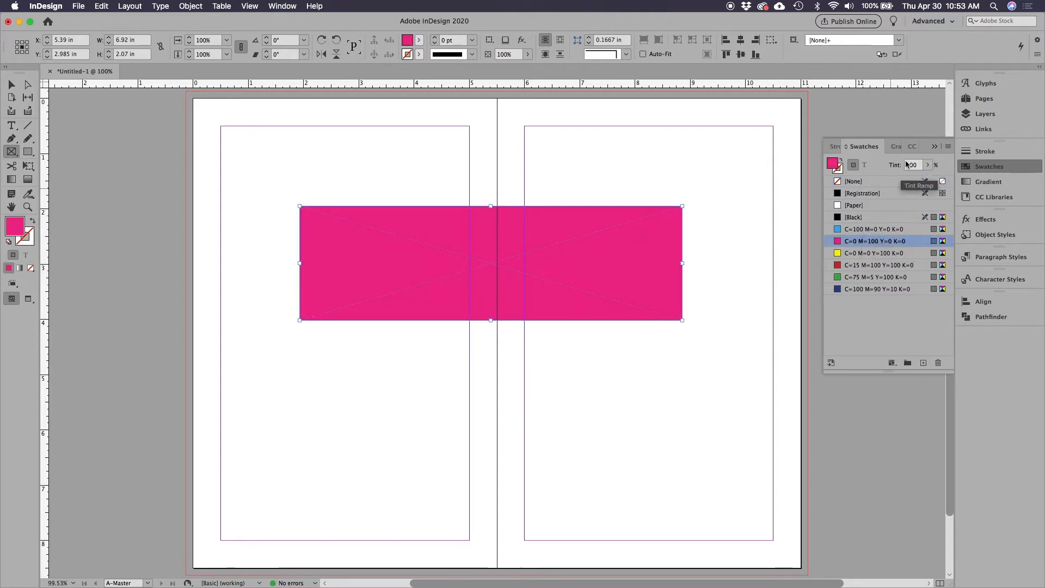
# View page 1 and the 2-3 spread to examine how the master's magenta frame appears on them
pyautogui.click(934, 147)
pyautogui.click(984, 100)
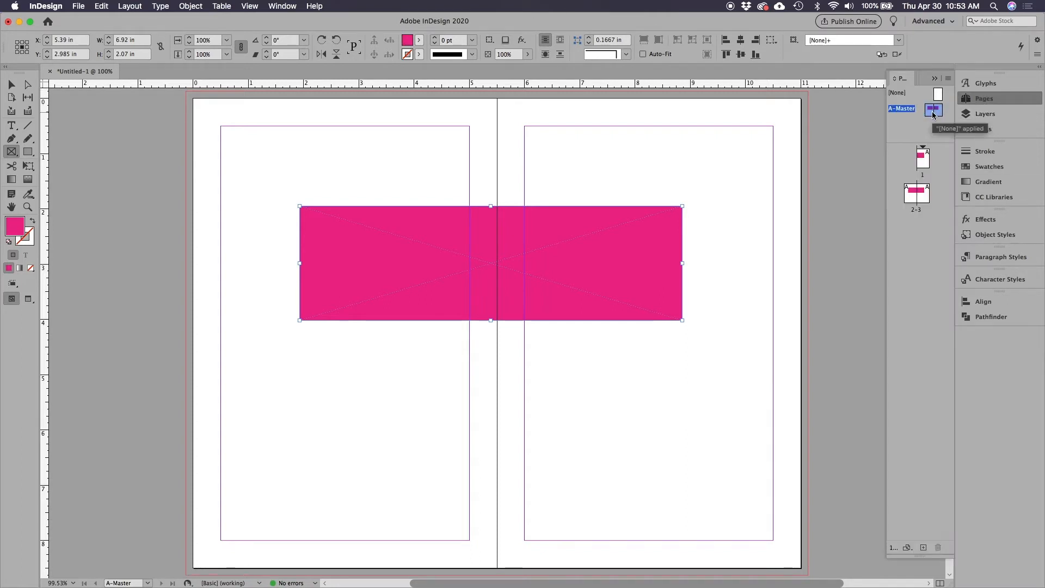
pyautogui.doubleClick(922, 159)
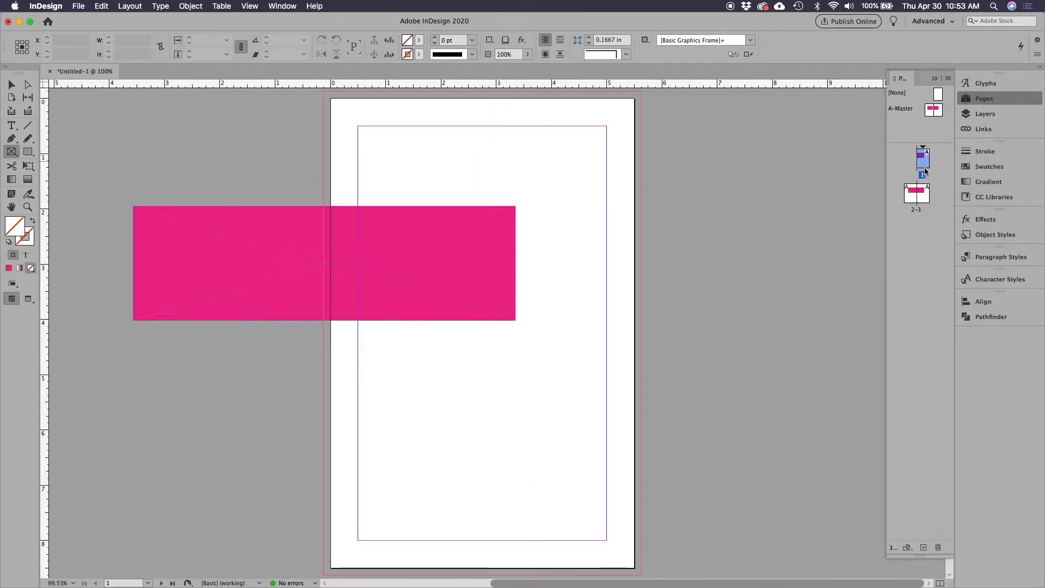
pyautogui.doubleClick(917, 197)
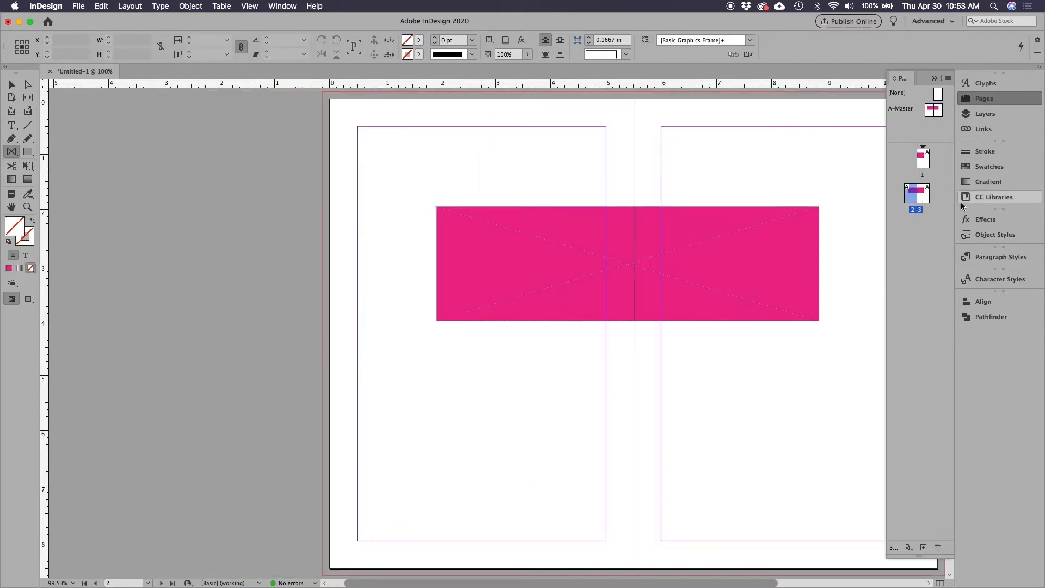
# Delete the magenta frame from the A-Master spread
pyautogui.doubleClick(911, 108)
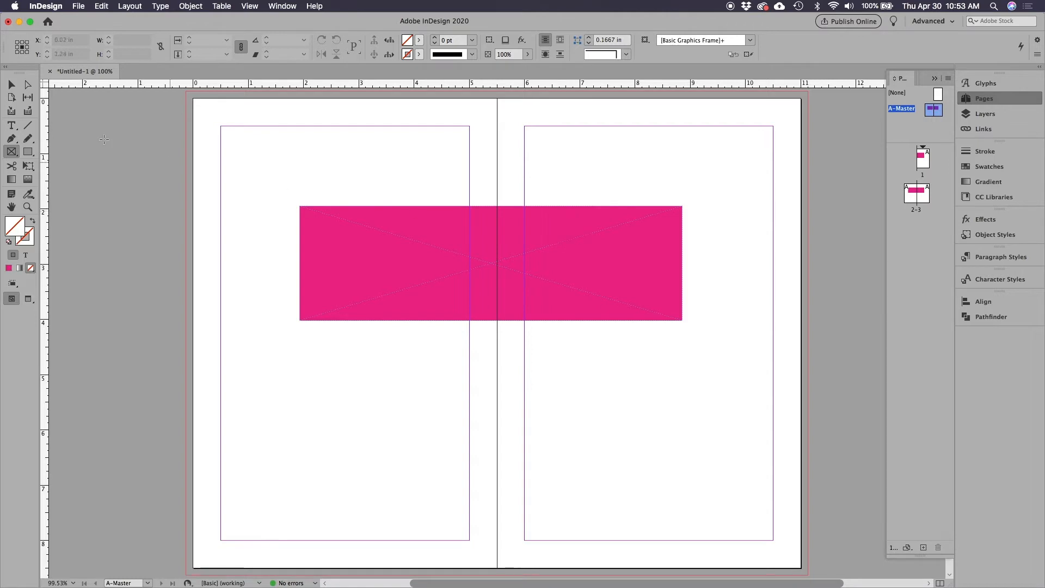
pyautogui.click(11, 84)
pyautogui.moveTo(405, 194); pyautogui.dragTo(453, 328)
pyautogui.press('Delete')
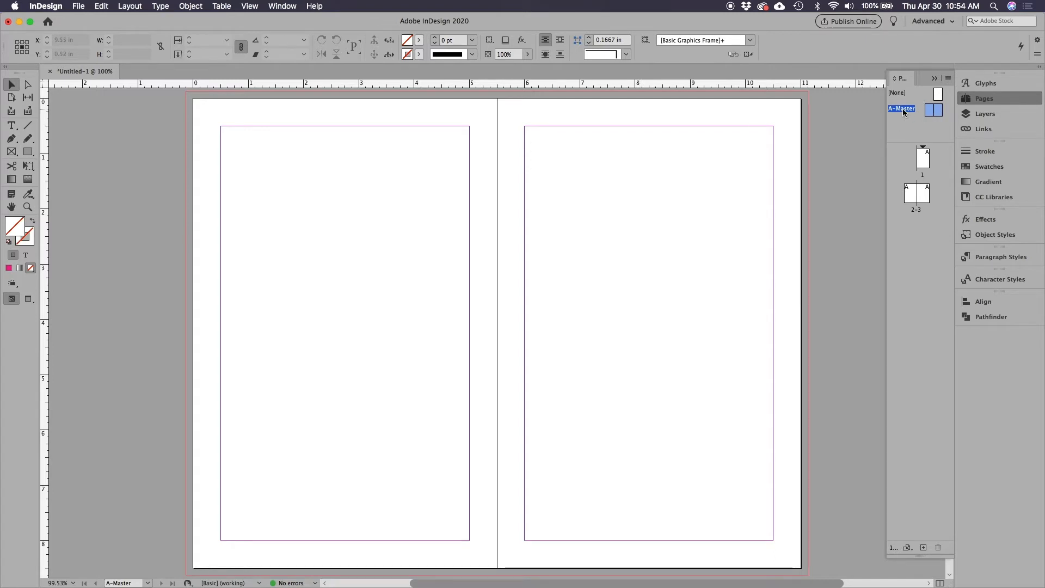
# Set the A-Master spread's margins and columns to 2 columns with a 0.1875 in gutter
pyautogui.click(190, 6)
pyautogui.moveTo(121, 6)
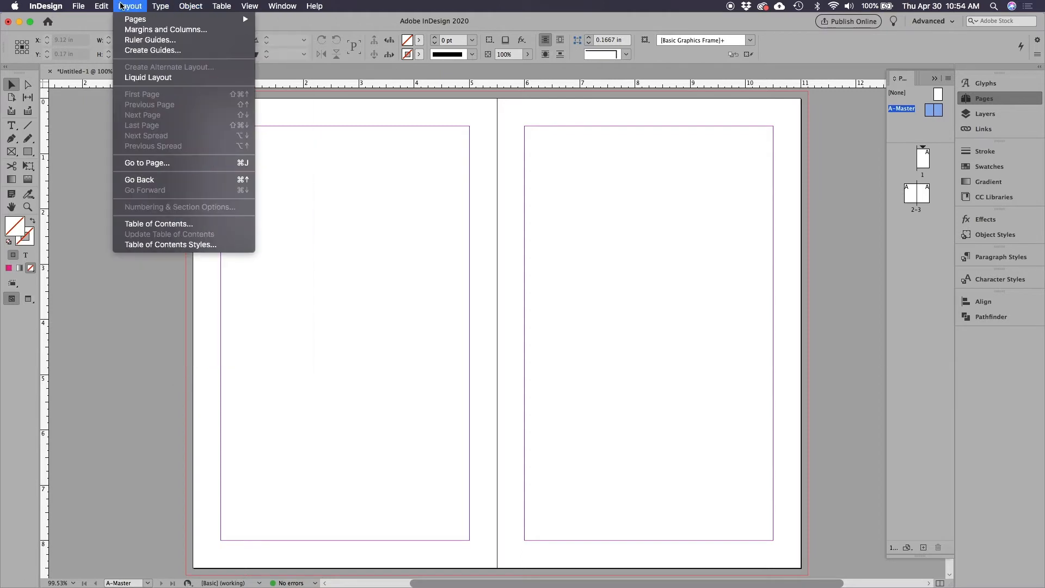
pyautogui.click(145, 31)
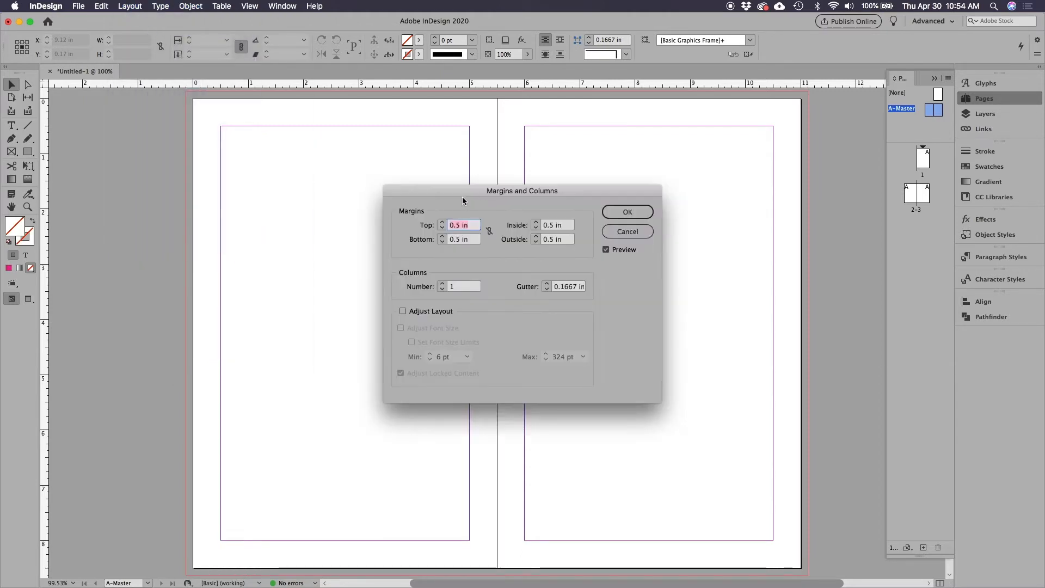
pyautogui.moveTo(462, 200); pyautogui.dragTo(409, 136)
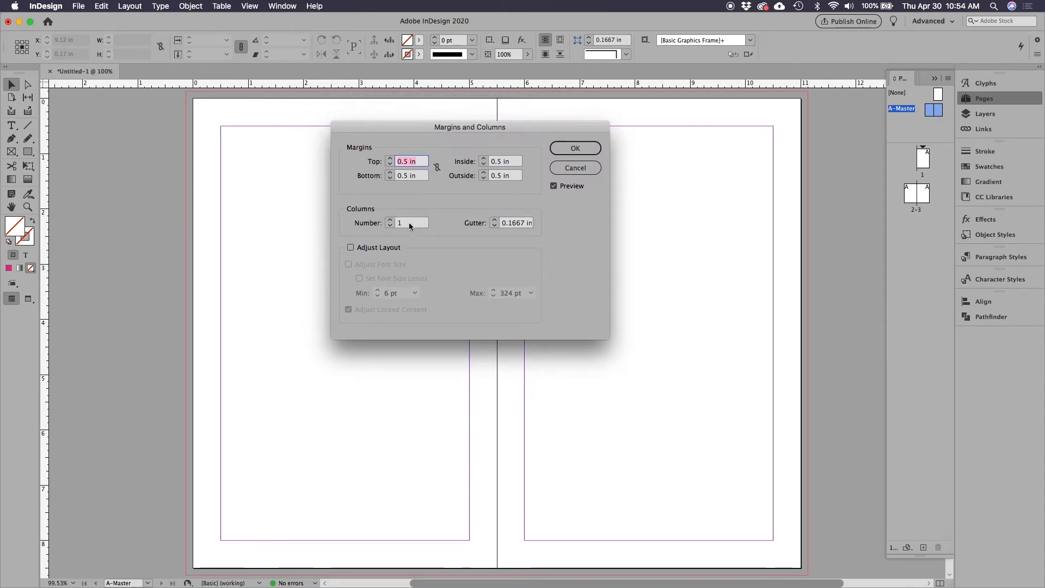
pyautogui.click(390, 219)
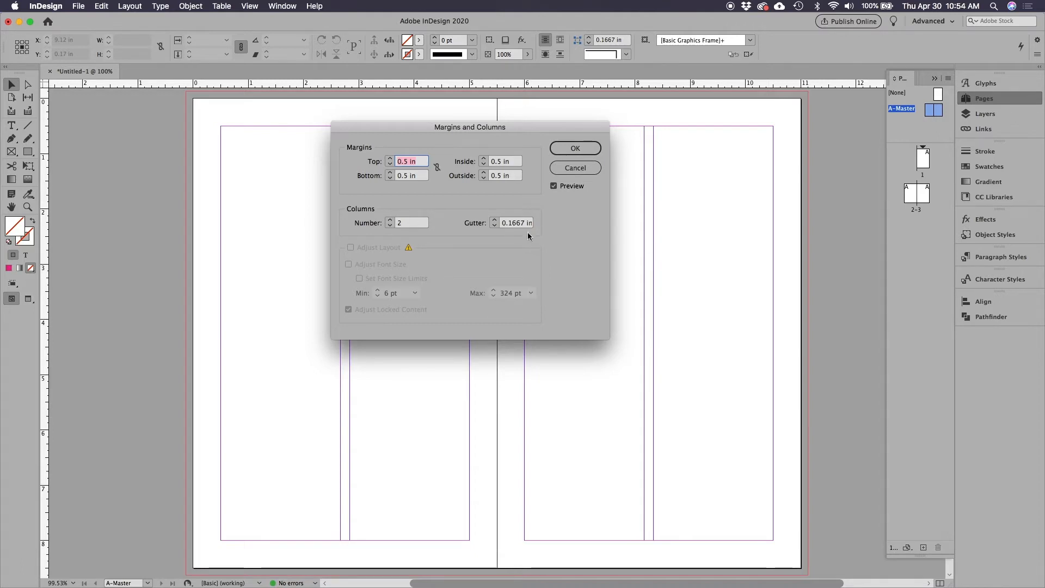
pyautogui.click(495, 226)
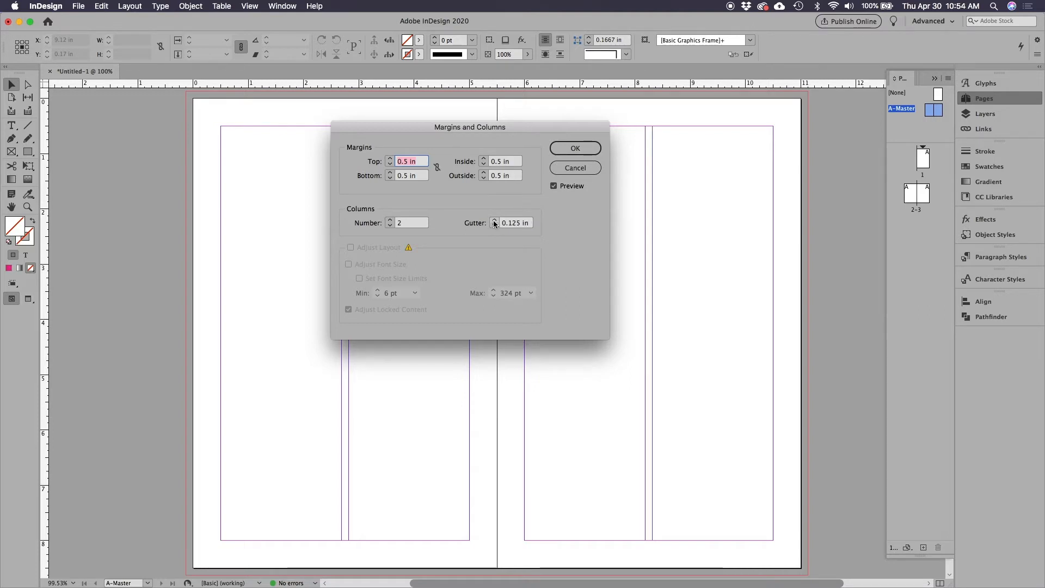
pyautogui.click(494, 220)
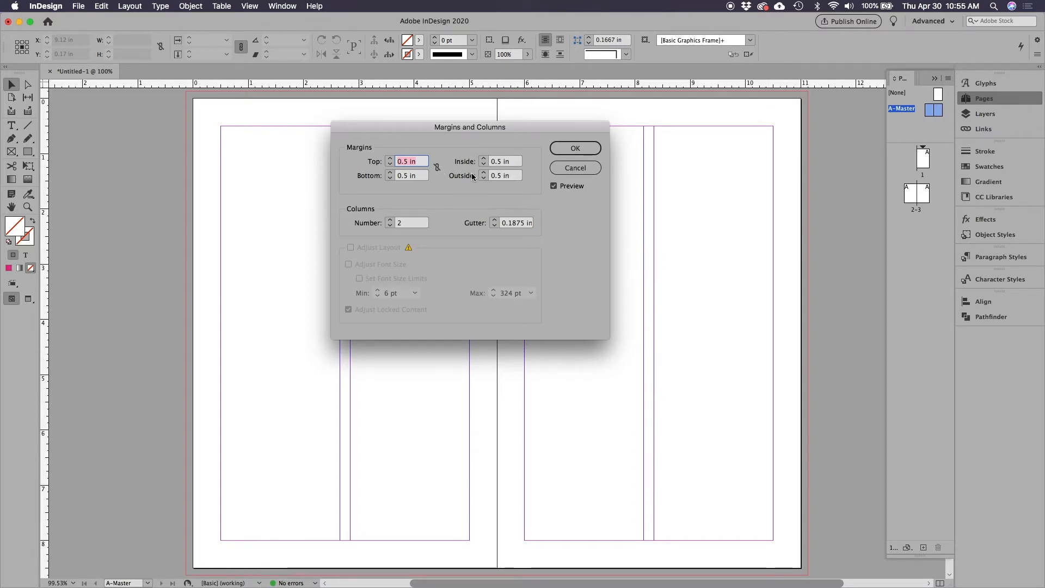
pyautogui.click(591, 153)
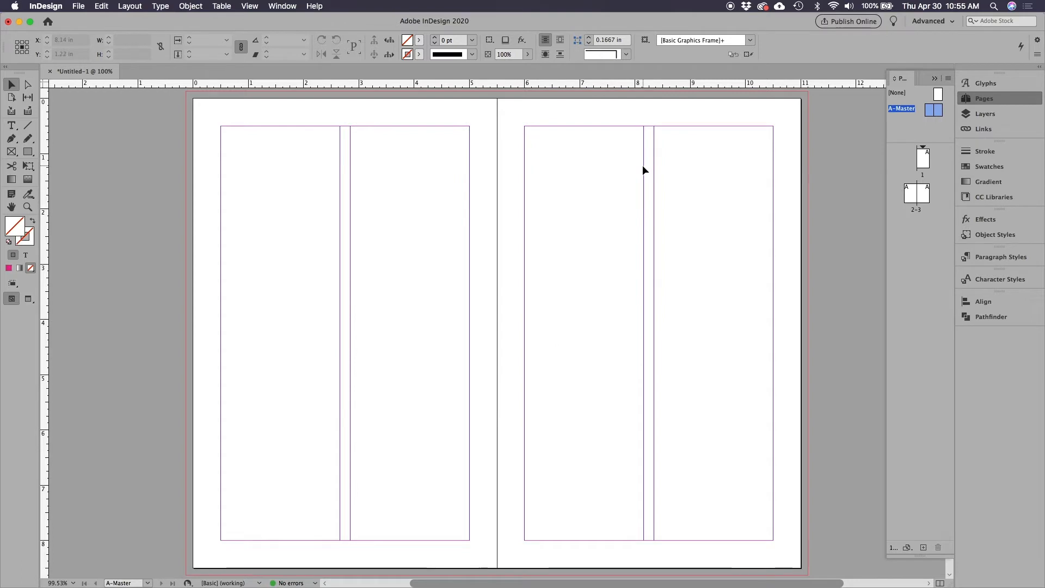
# Check the column guides on pages 1 and 2-3, and return to page 1
pyautogui.doubleClick(923, 159)
pyautogui.doubleClick(923, 191)
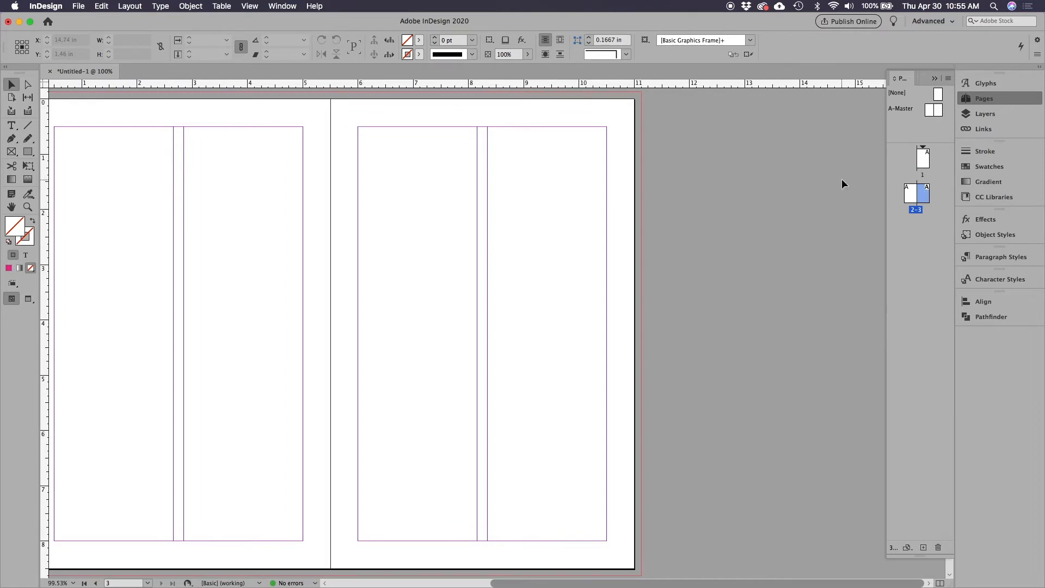
pyautogui.click(924, 163)
pyautogui.doubleClick(922, 163)
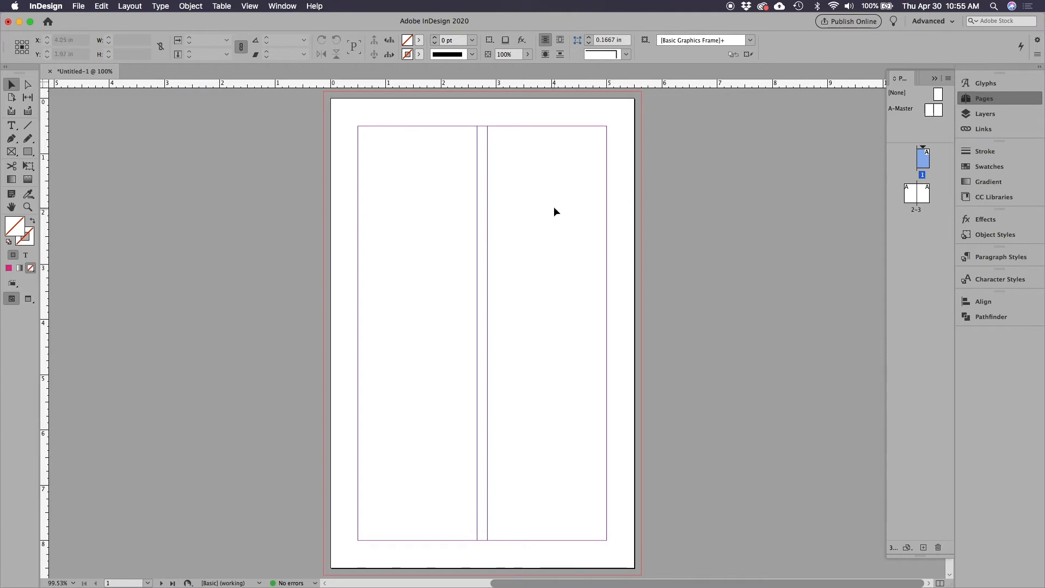
pyautogui.click(12, 125)
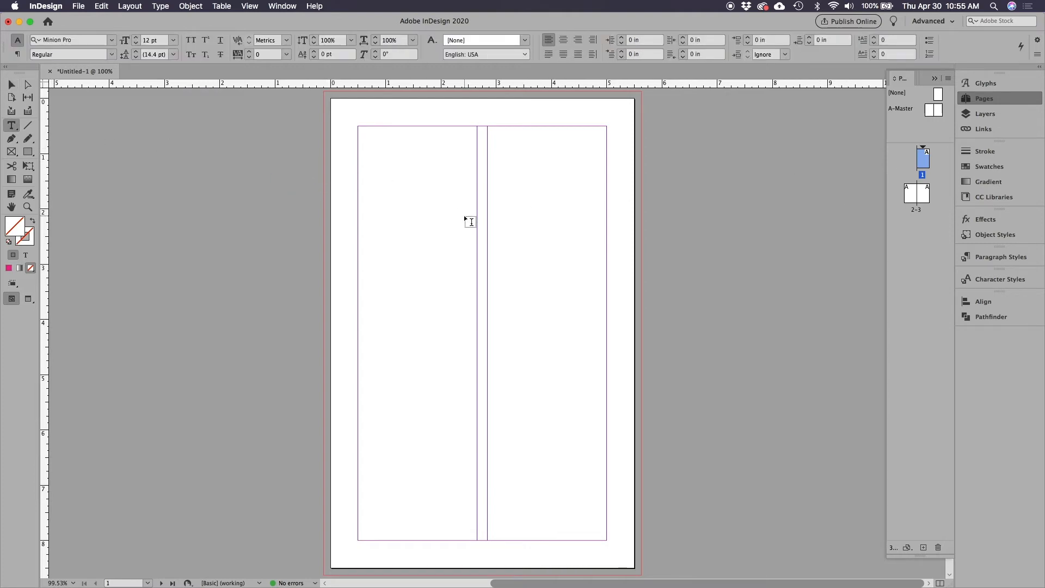
pyautogui.click(12, 84)
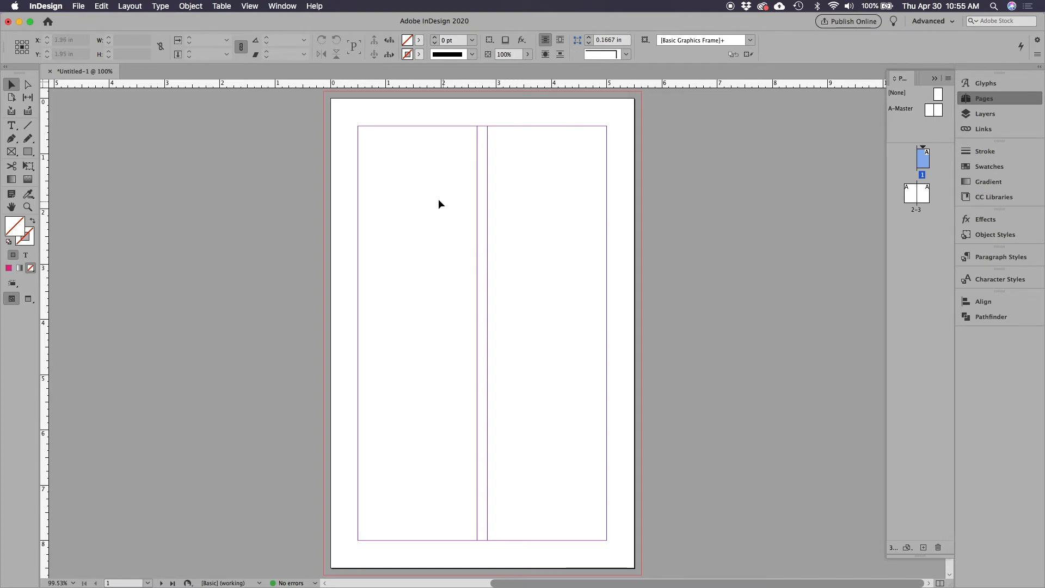
pyautogui.click(78, 6)
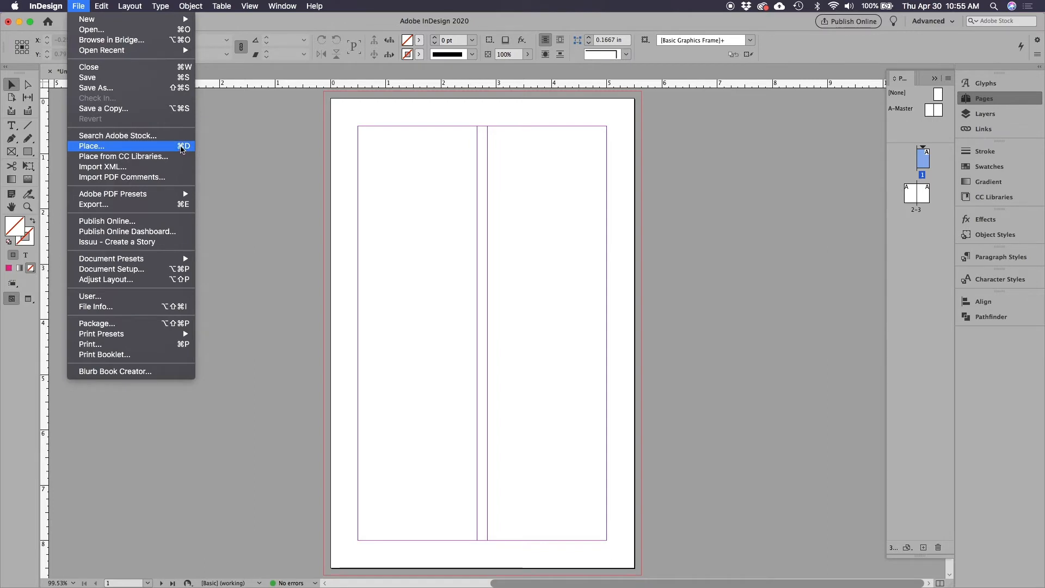
pyautogui.click(257, 130)
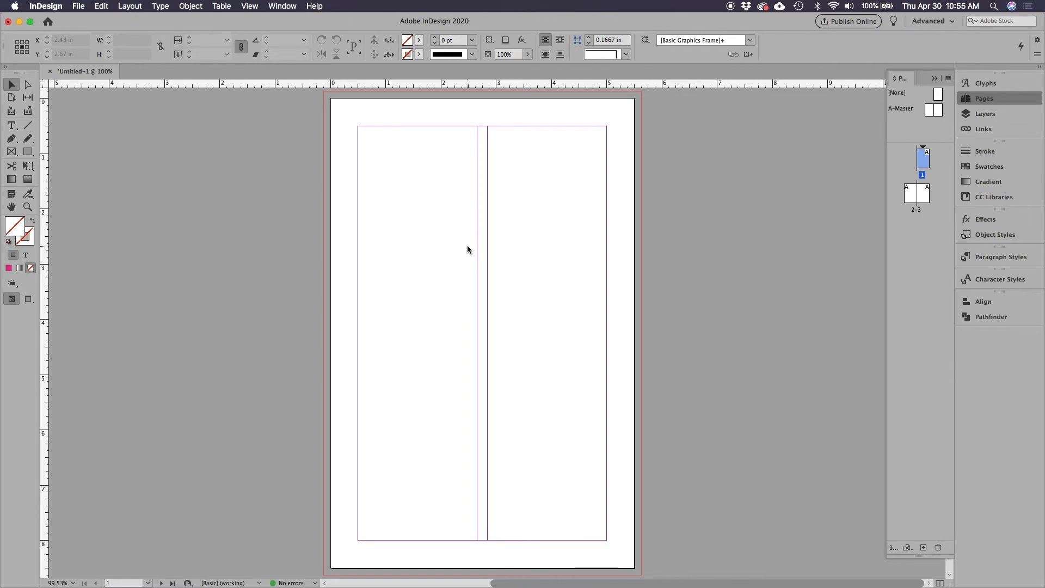
# Load crystal-goblet.txt from the type layout folder on the Desktop for placing
pyautogui.press('super+d')
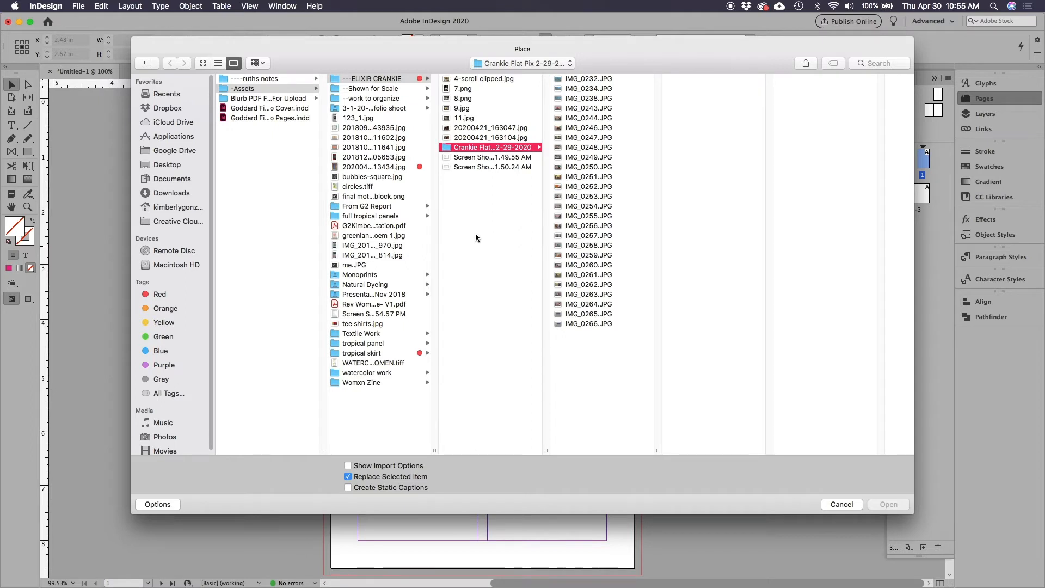
pyautogui.press('shift+super+d')
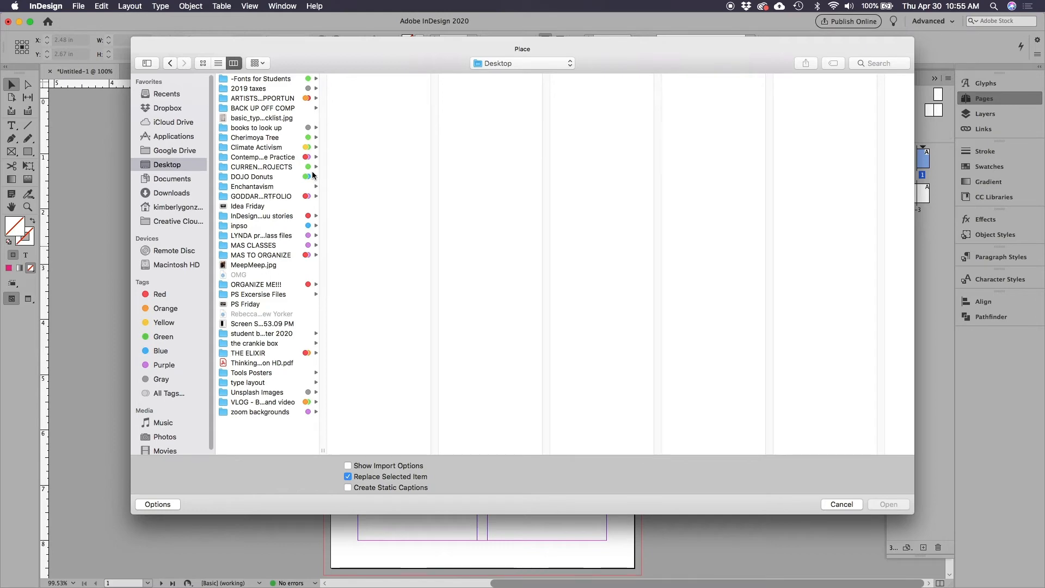
pyautogui.click(256, 382)
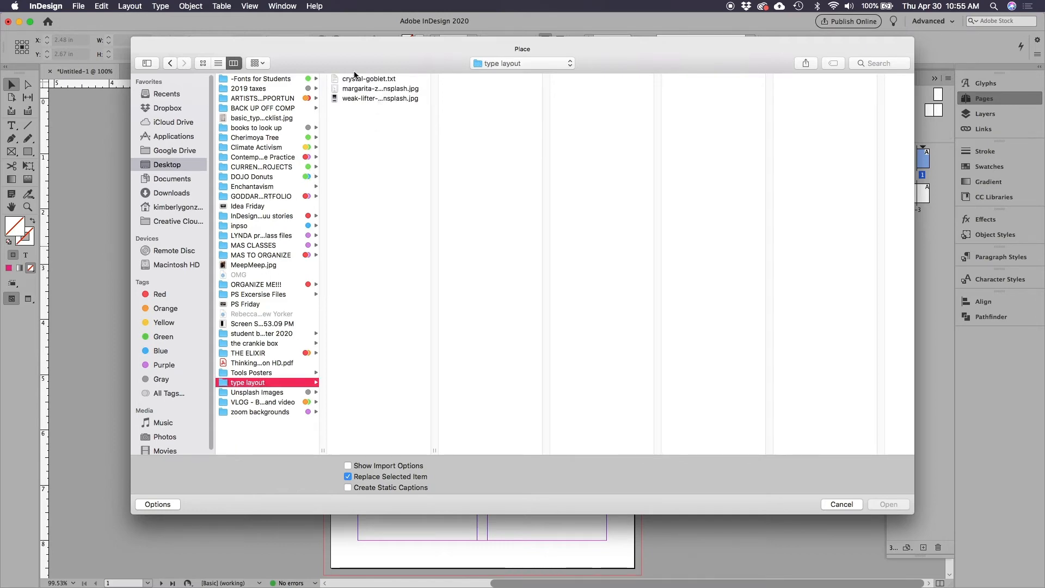
pyautogui.click(375, 79)
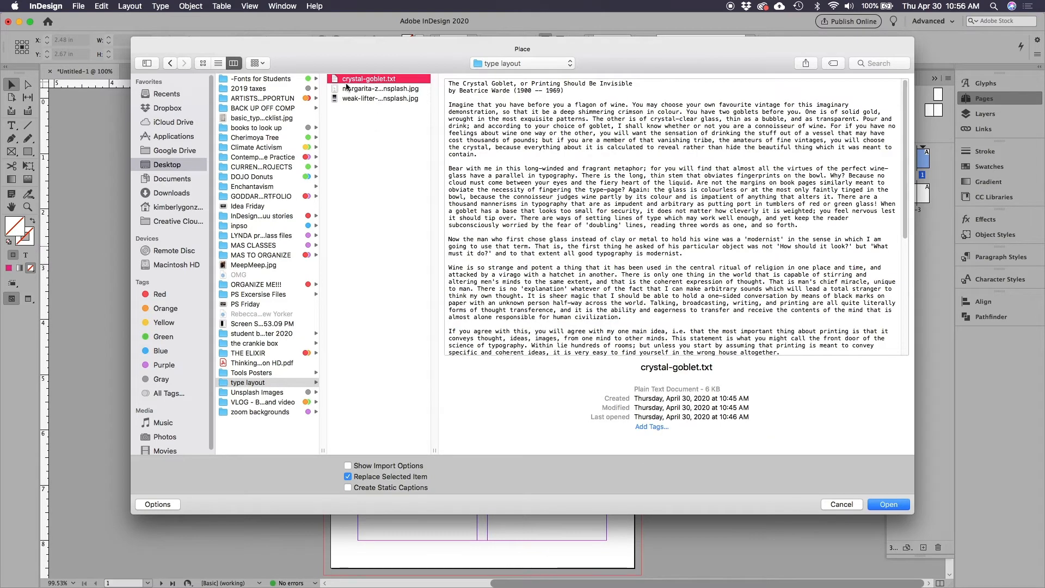
pyautogui.click(884, 505)
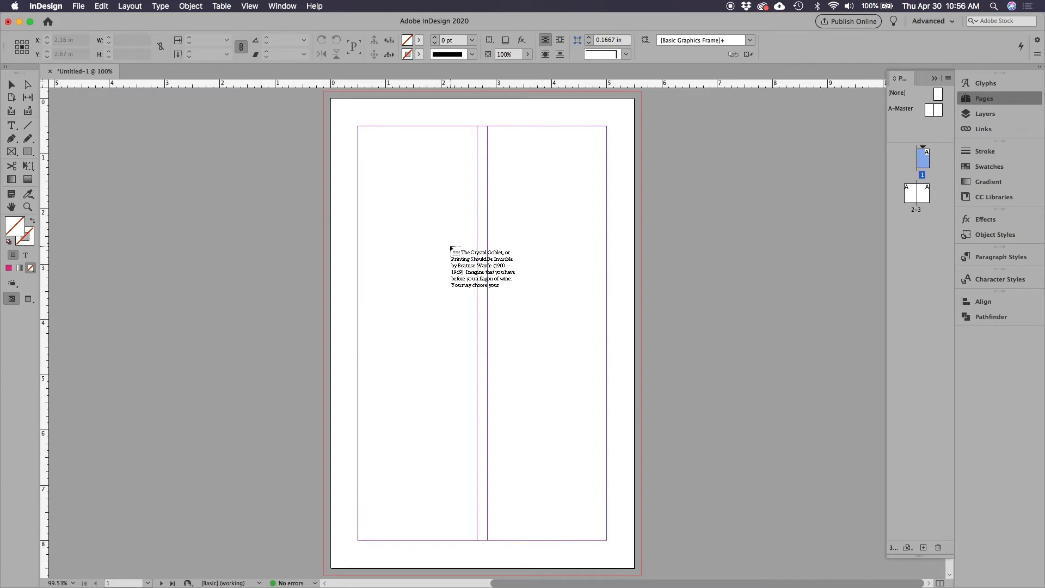
# Place the loaded text on page 1 in a frame about 4.5 by 5.41 in, spanning both columns down to the bottom margin
pyautogui.click(254, 185)
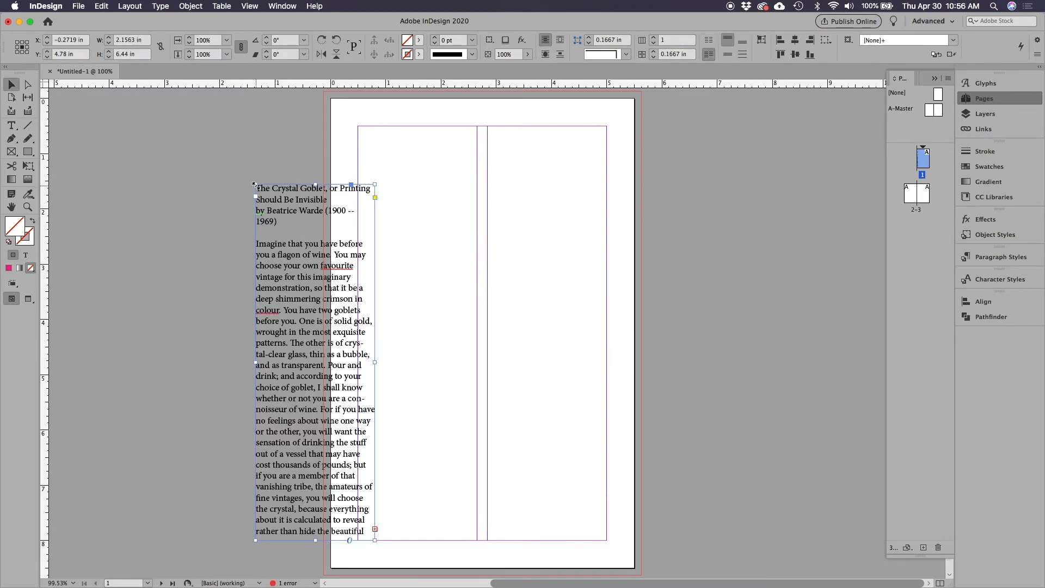
pyautogui.press('super+z')
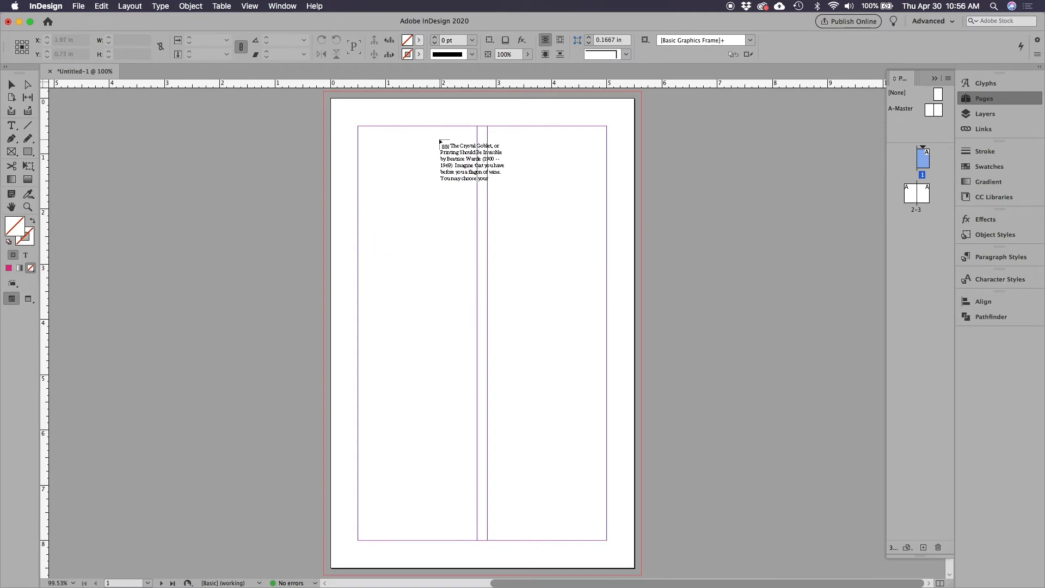
pyautogui.moveTo(358, 242); pyautogui.dragTo(607, 540)
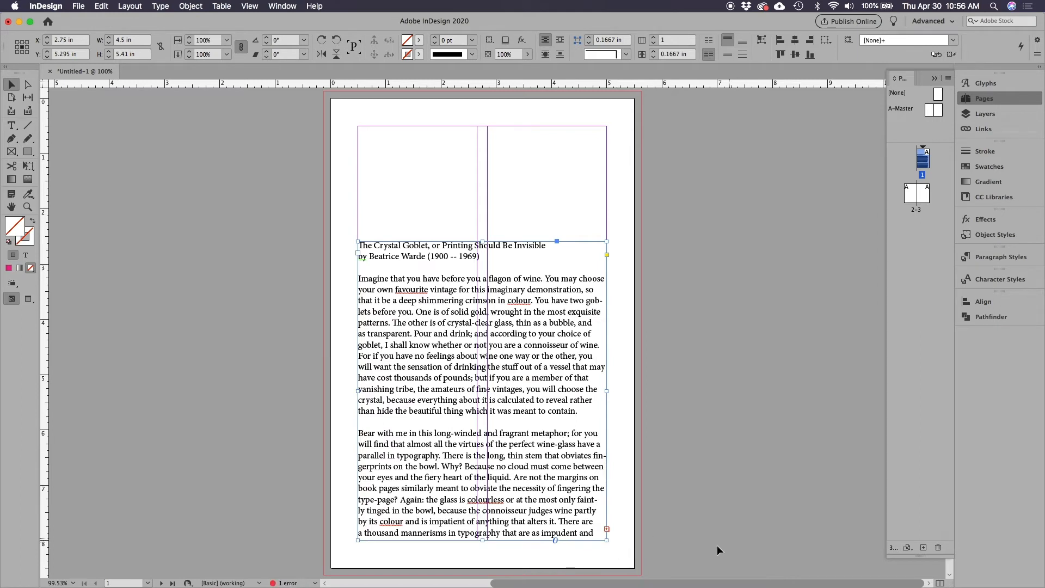
# Autoflow the overset text from page 1 through the remaining pages, starting at the top of page 2's first column
pyautogui.click(607, 529)
pyautogui.doubleClick(911, 200)
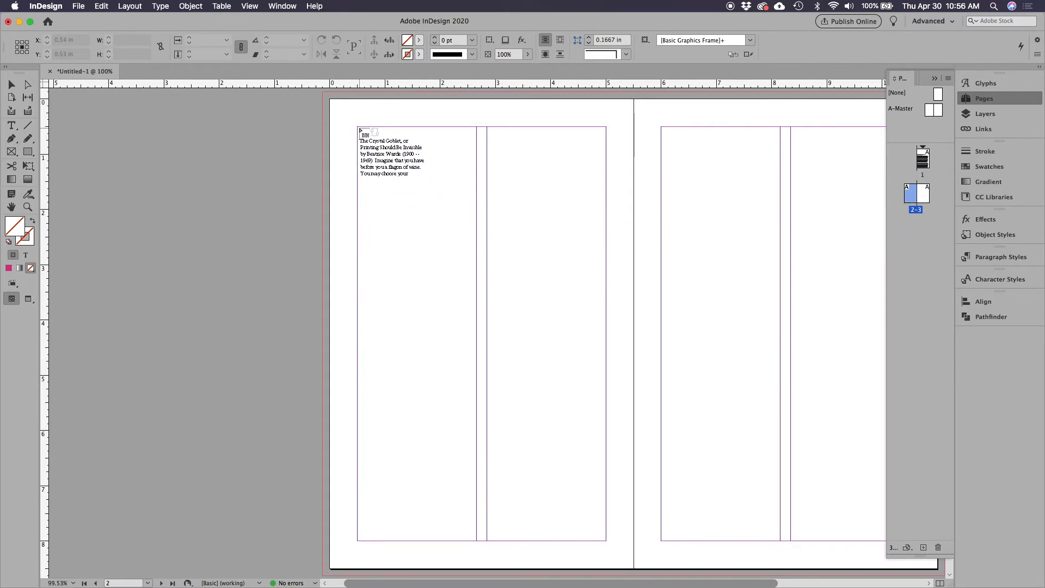
pyautogui.click(359, 130)
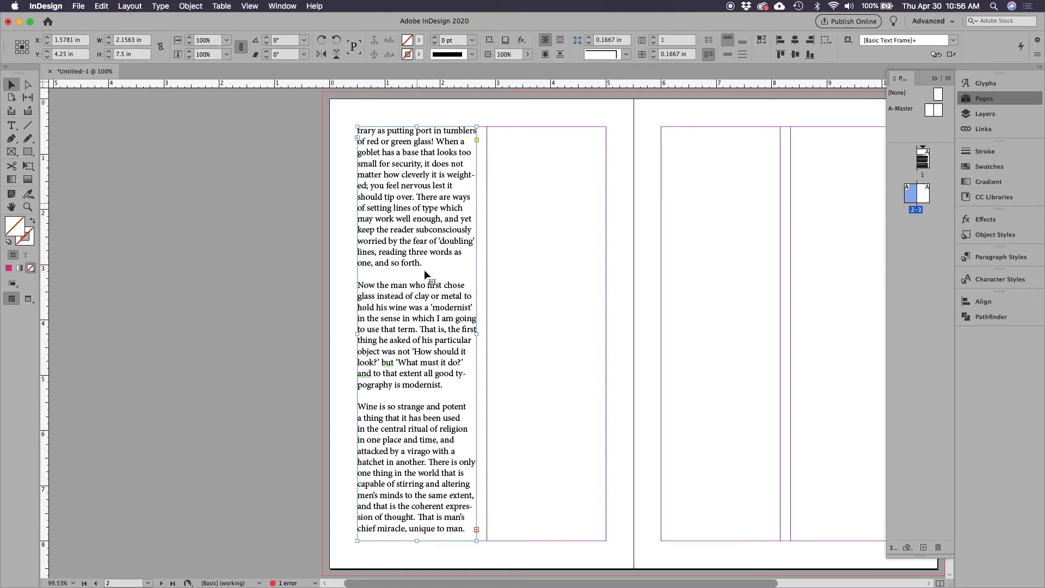
pyautogui.click(477, 531)
pyautogui.press('Delete')
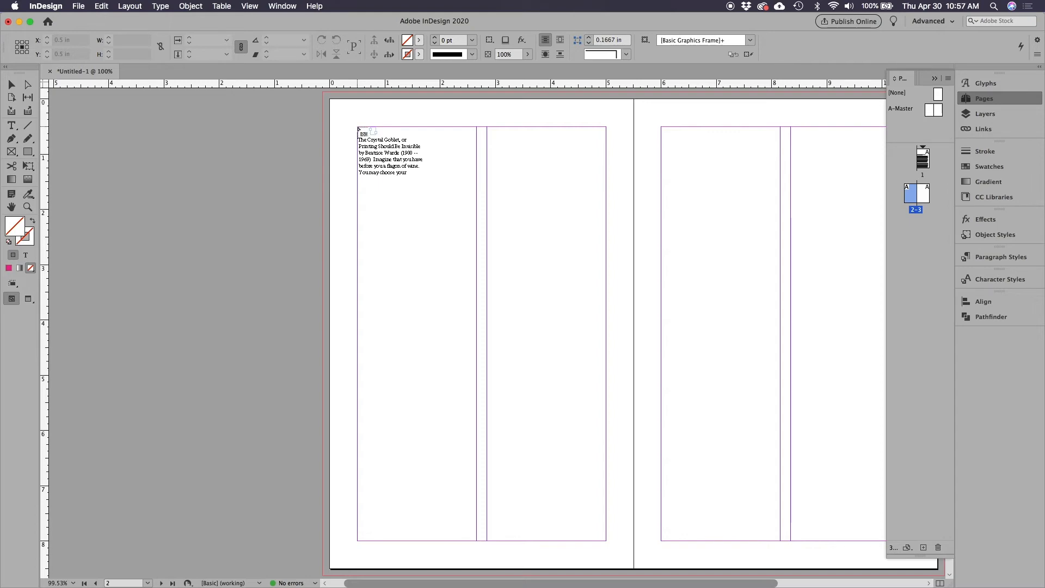
pyautogui.keyDown('shift'); pyautogui.click(358, 130); pyautogui.keyUp('shift')
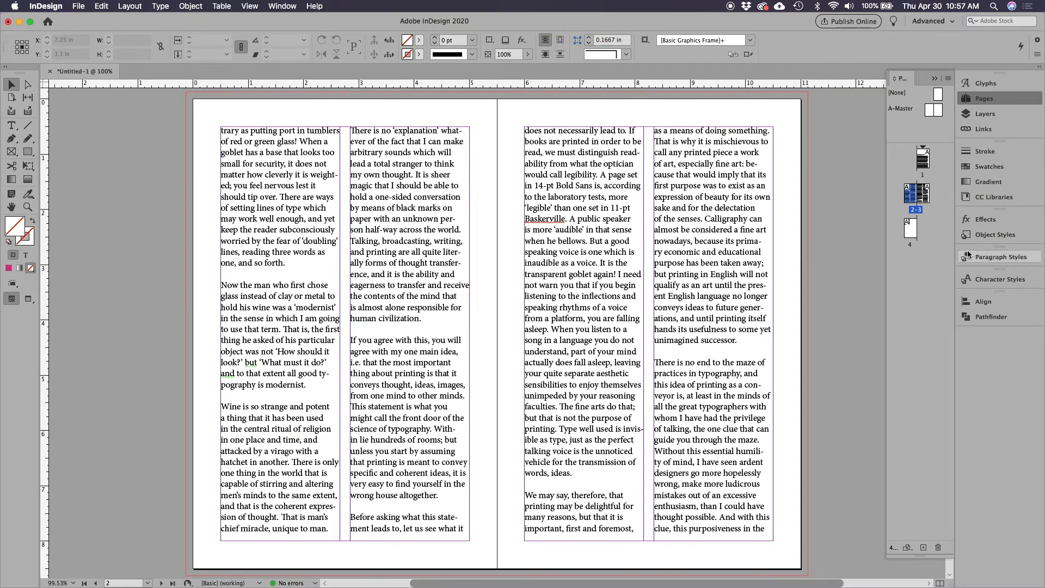
# Examine how the threaded text runs across pages 1, 2-3 and 4, and return to page 1
pyautogui.click(762, 430)
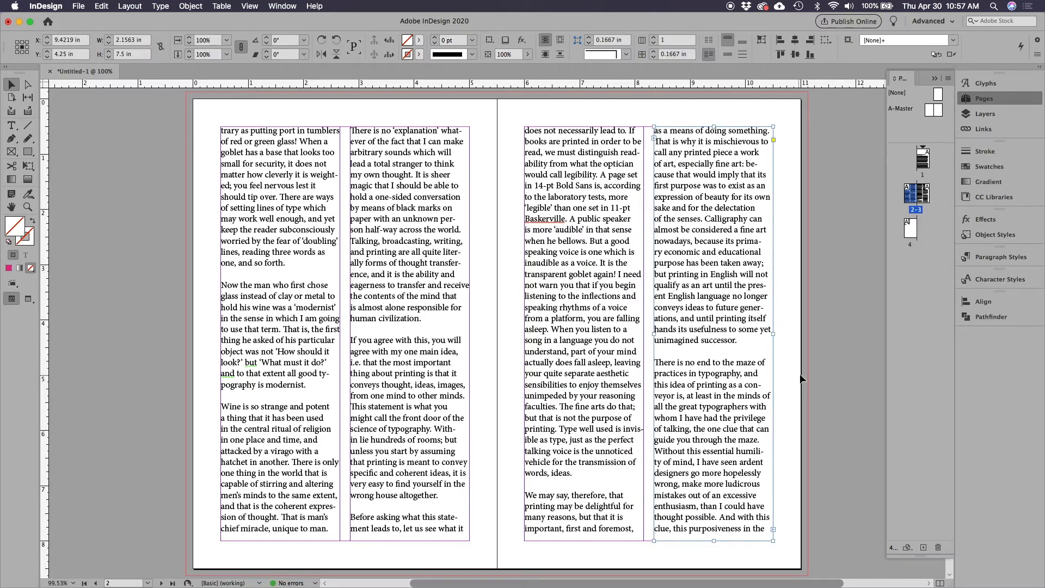
pyautogui.doubleClick(908, 231)
pyautogui.click(745, 341)
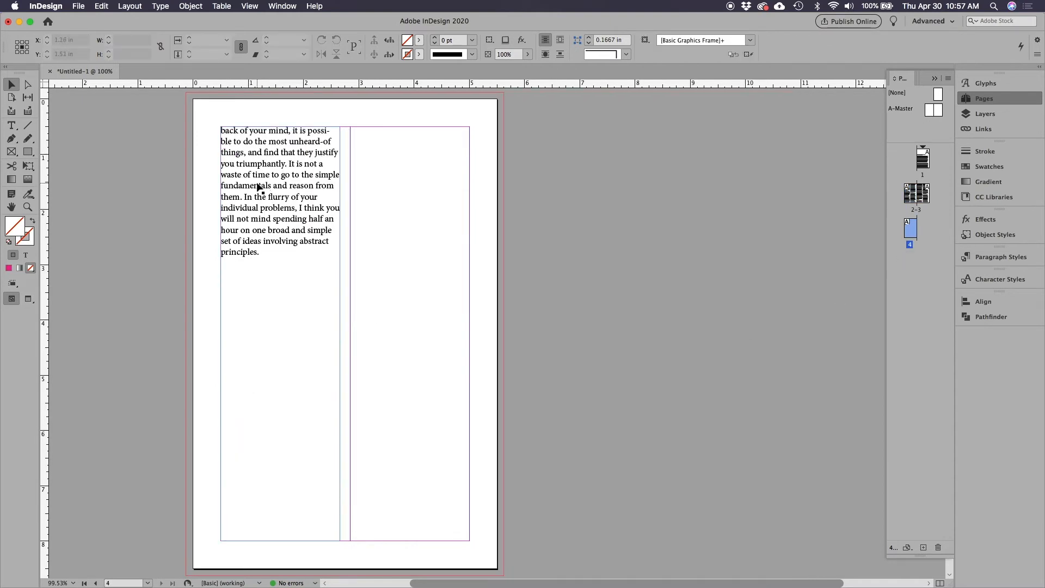
pyautogui.doubleClick(926, 161)
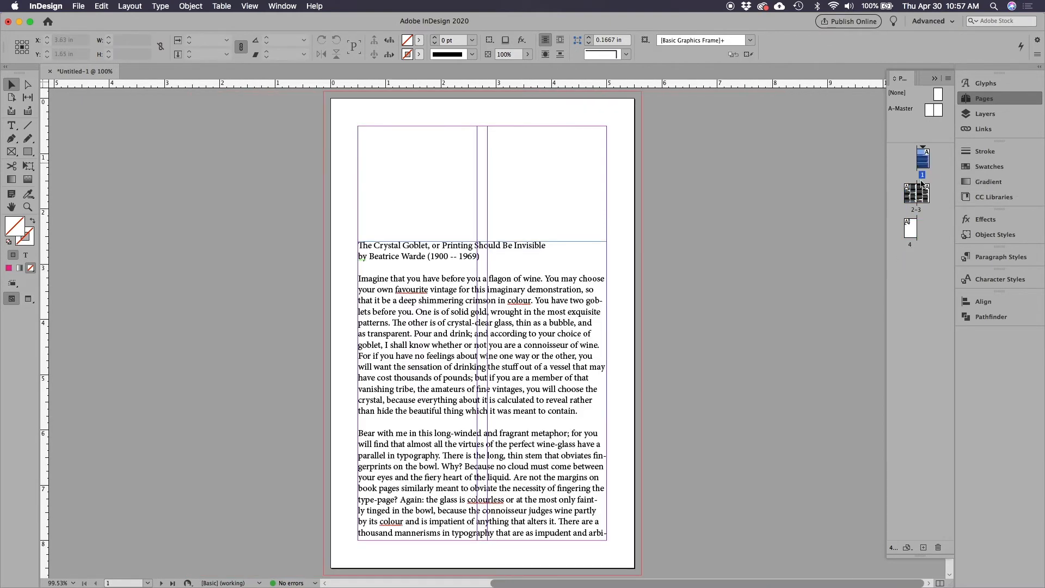
pyautogui.click(916, 211)
pyautogui.doubleClick(917, 211)
pyautogui.doubleClick(912, 234)
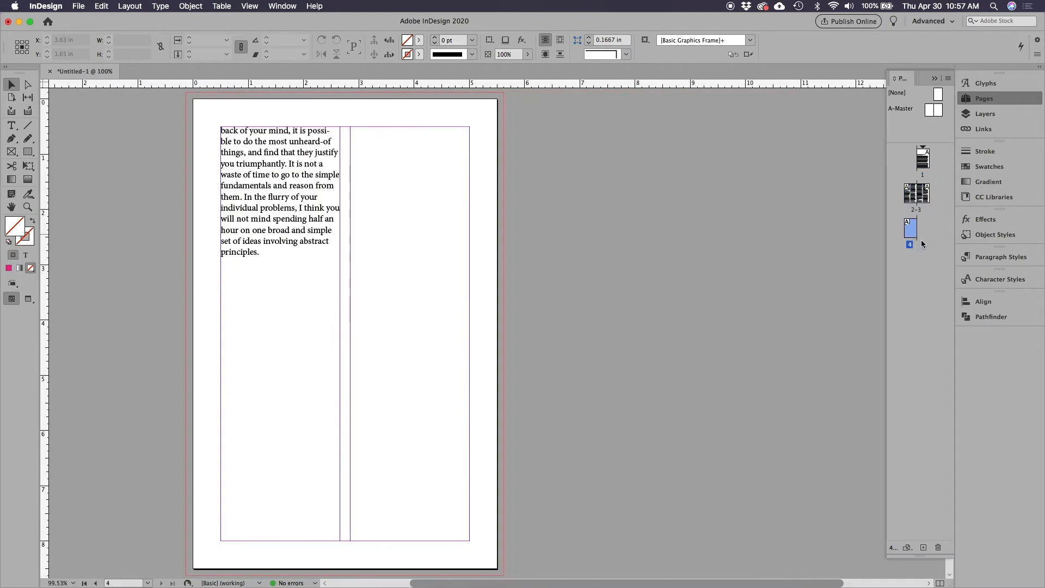
pyautogui.doubleClick(922, 159)
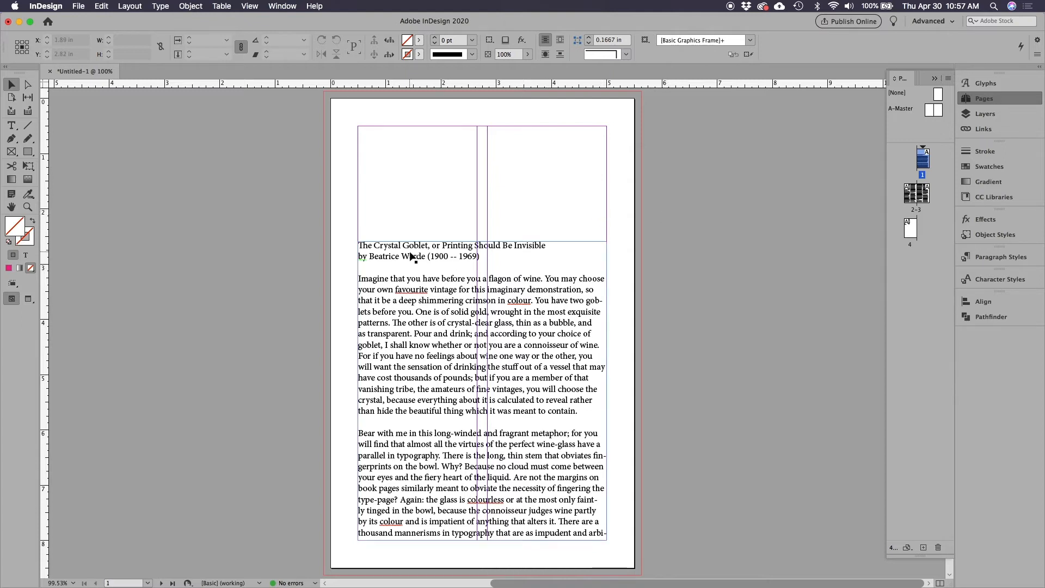
# Move the title and byline out of the page 1 article into a new text frame on the pasteboard beside the page
pyautogui.click(449, 253)
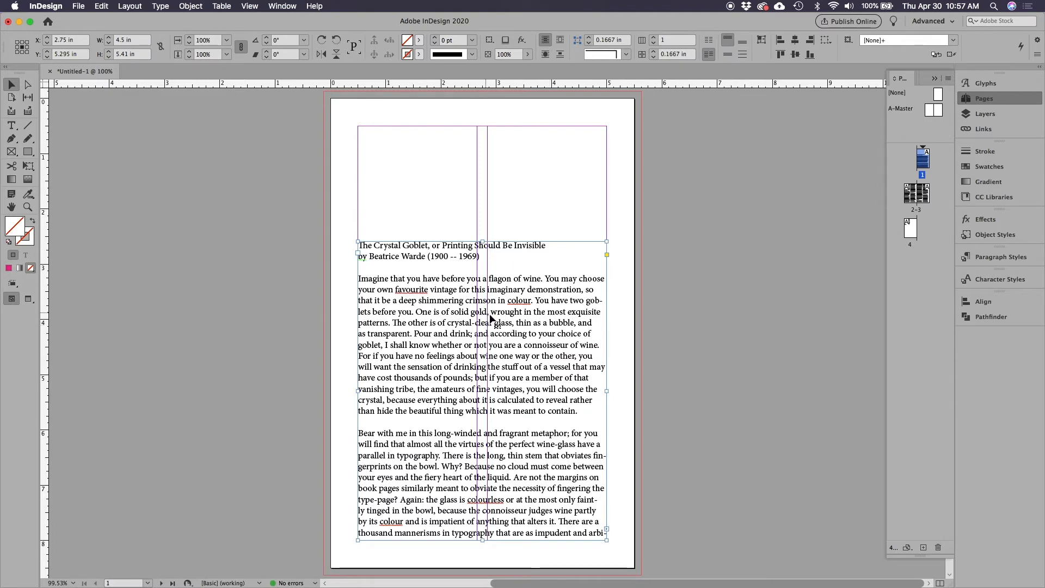
pyautogui.click(16, 128)
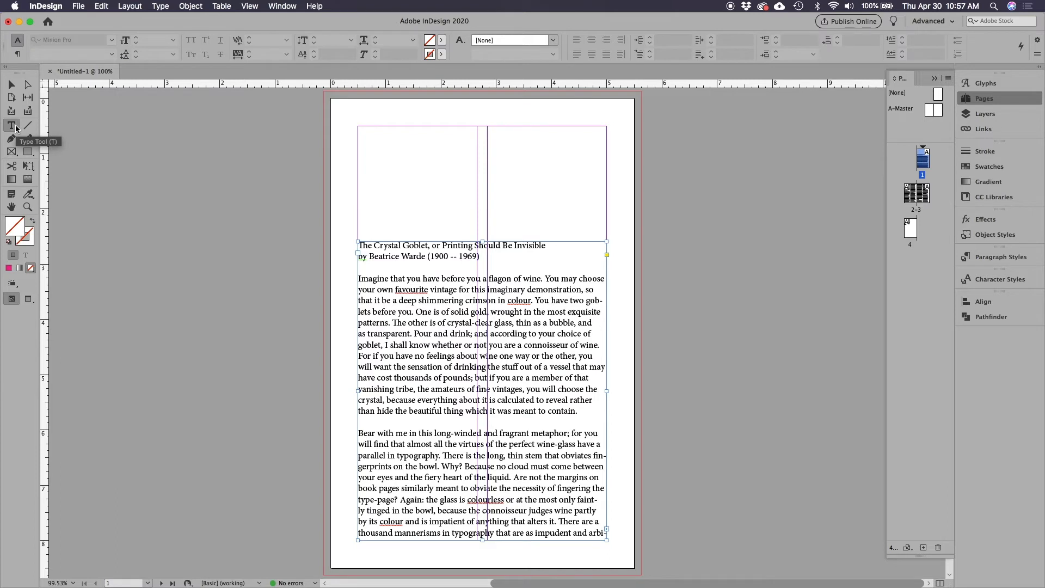
pyautogui.click(11, 85)
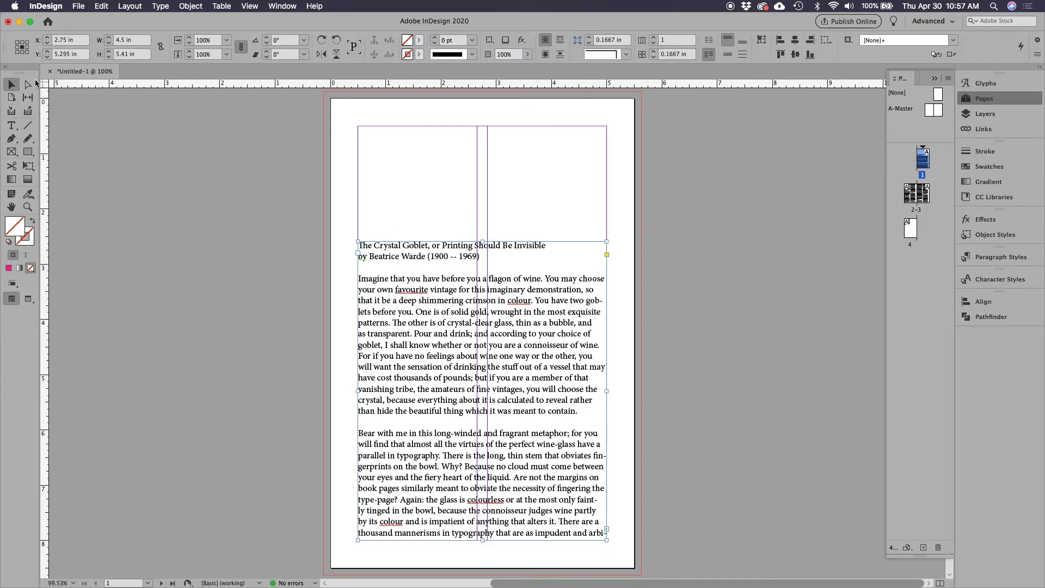
pyautogui.doubleClick(384, 279)
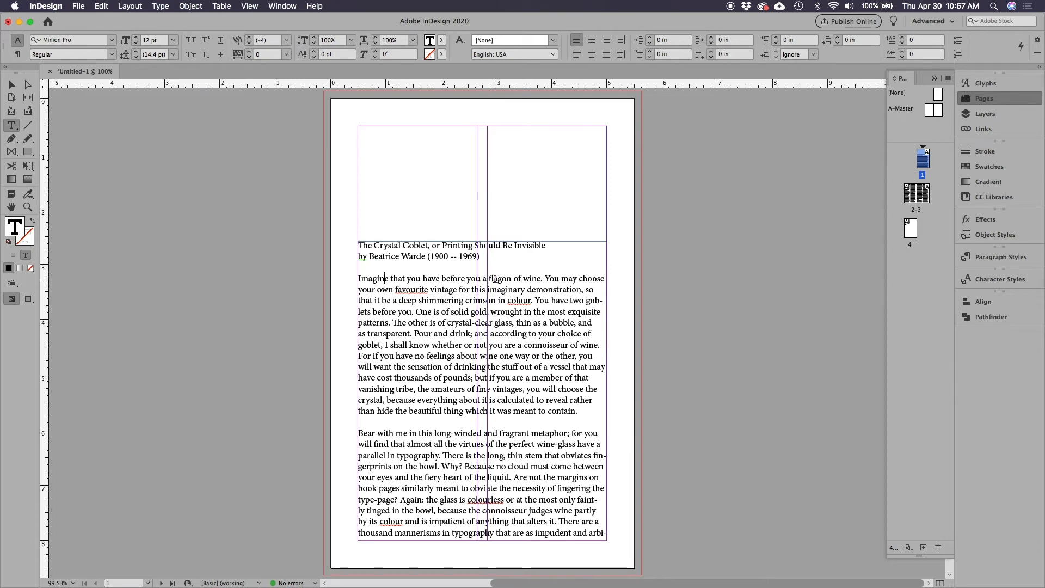
pyautogui.moveTo(496, 257); pyautogui.dragTo(358, 246)
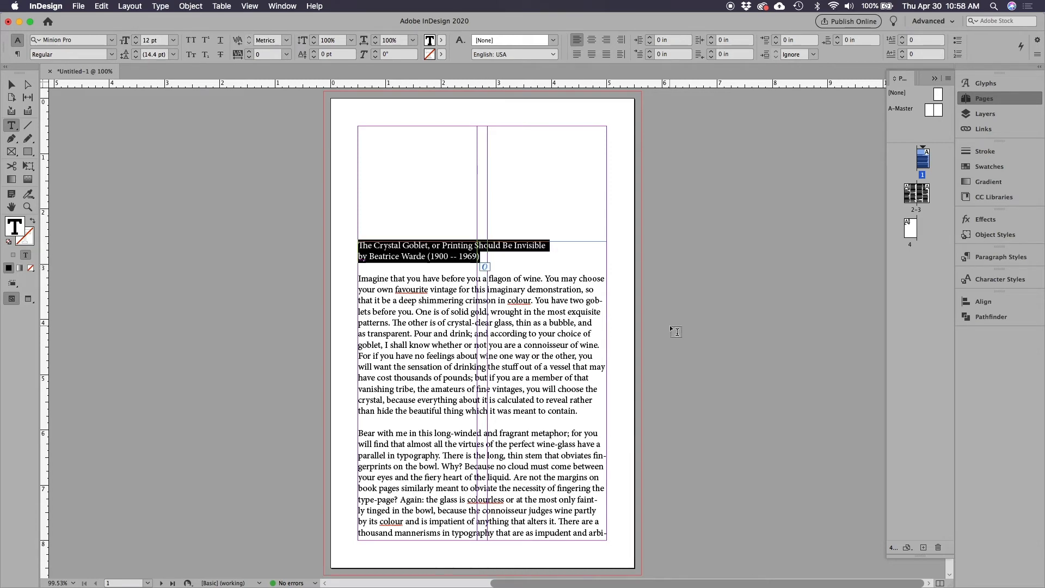
pyautogui.press('BackSpace')
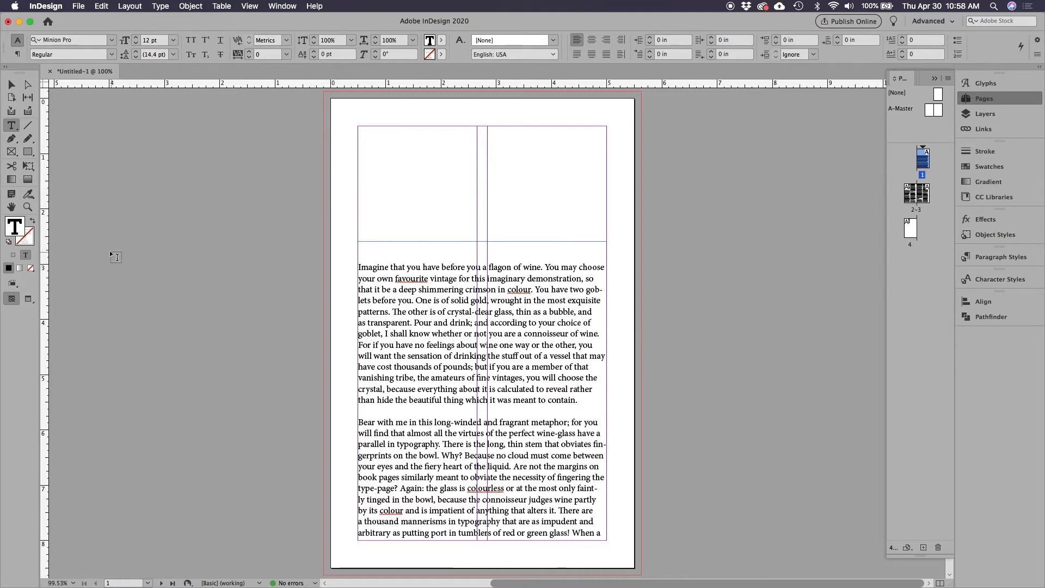
pyautogui.moveTo(109, 250)
pyautogui.mouseDown()
pyautogui.moveTo(209, 287)
pyautogui.moveTo(287, 288)
pyautogui.mouseUp()
pyautogui.press('super+v')
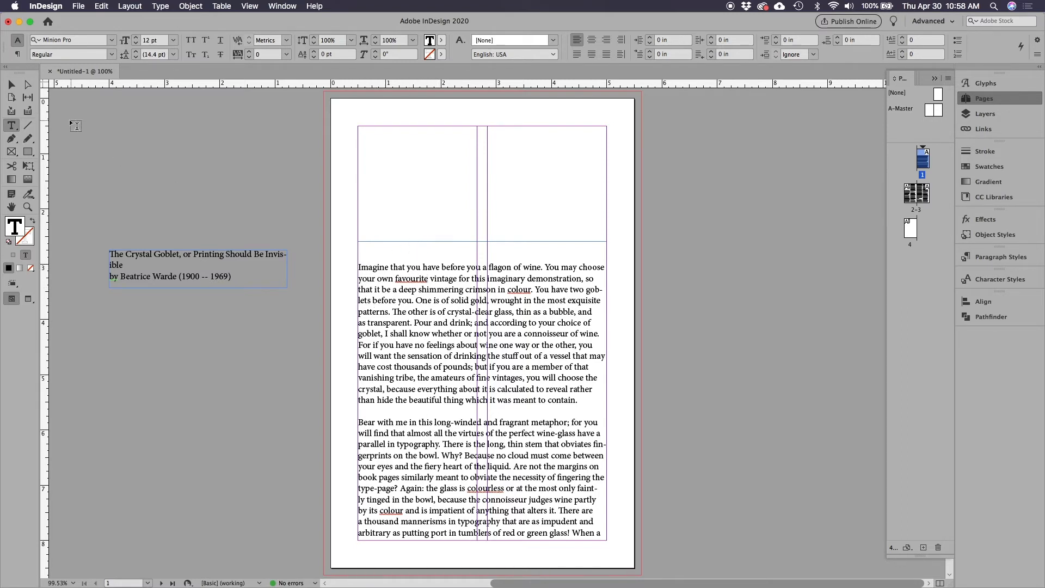
pyautogui.press('Escape')
pyautogui.click(202, 143)
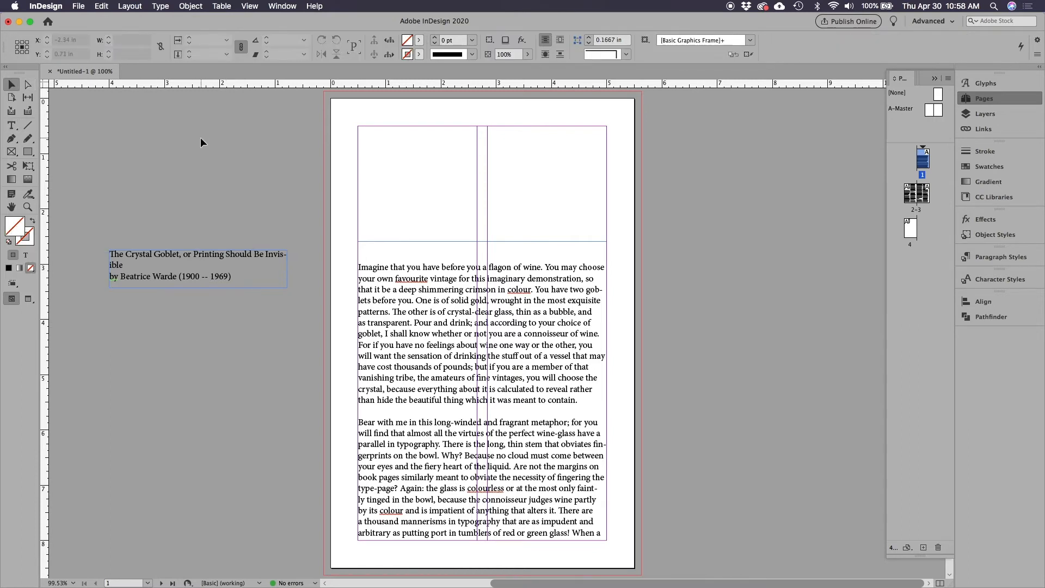
# Preview page 1 without guides, and remove the two blank lines above the opening paragraph
pyautogui.press('w')
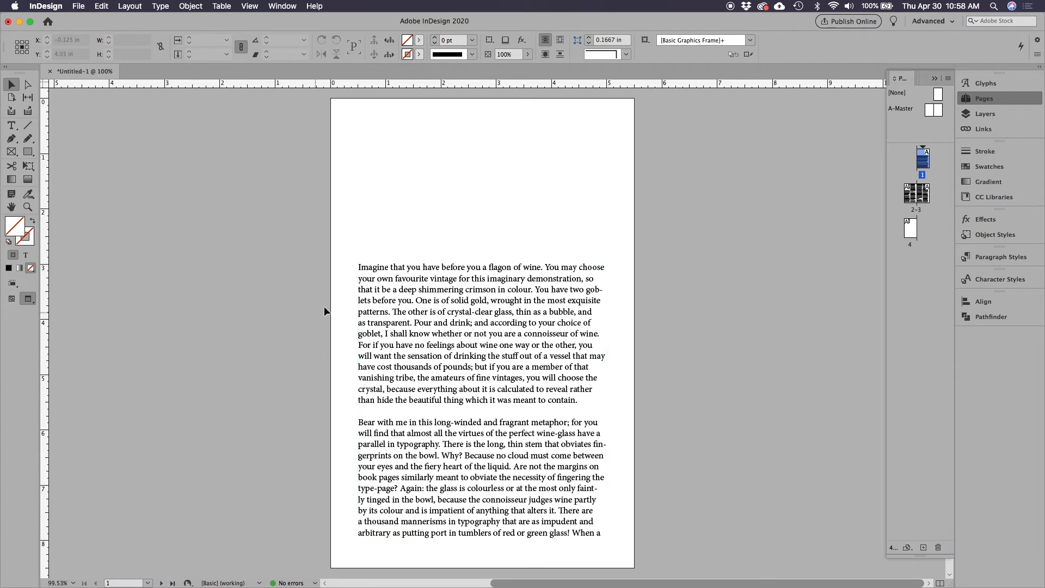
pyautogui.press('w')
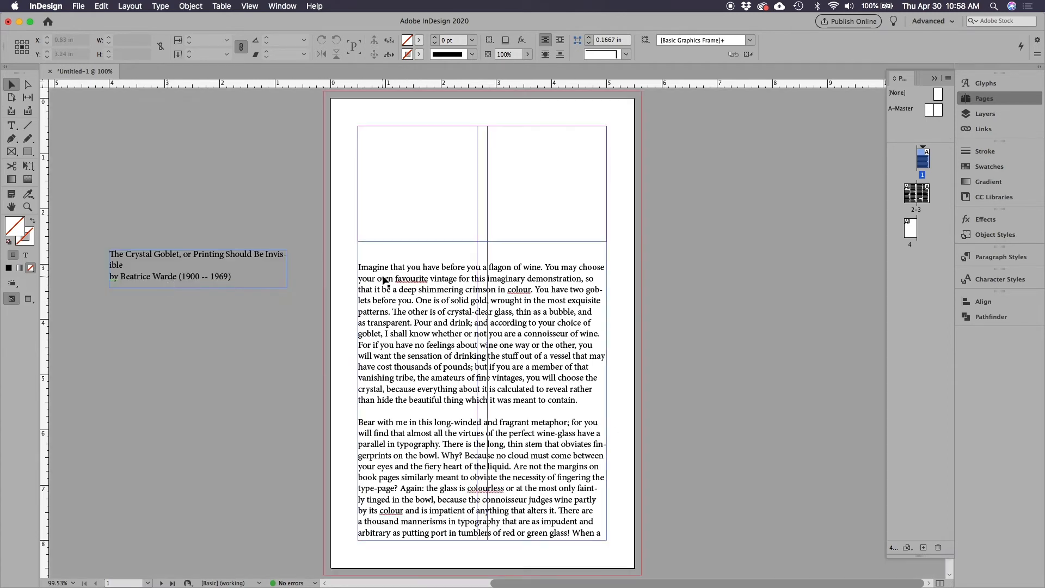
pyautogui.press('t')
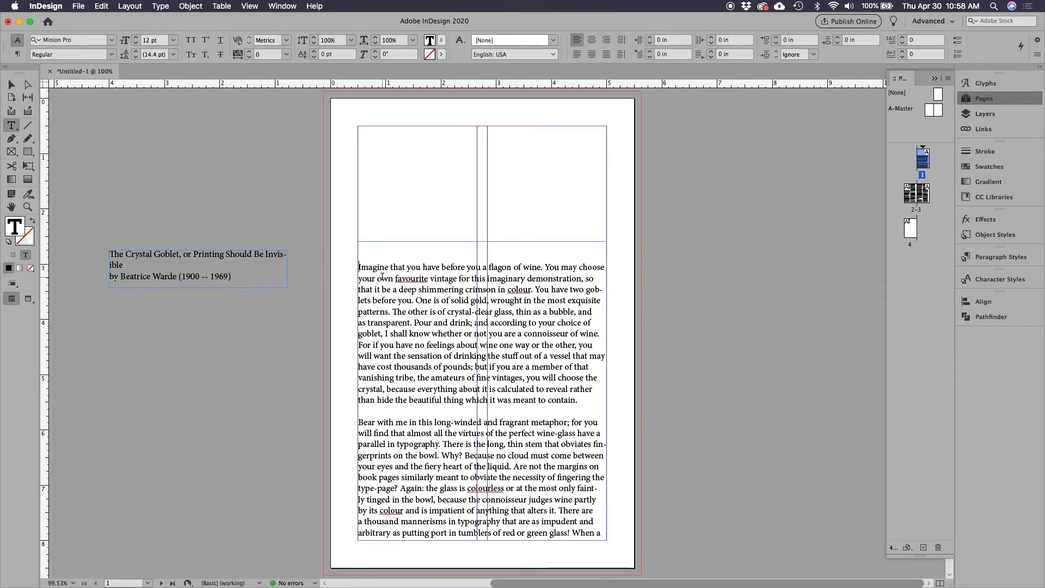
pyautogui.press('BackSpace')
pyautogui.press('BackSpace')
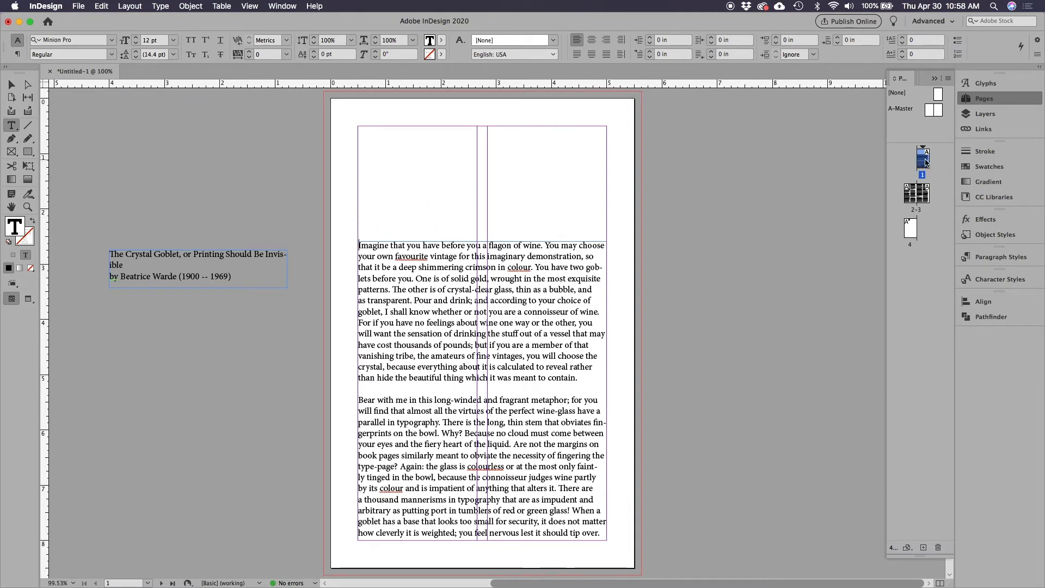
# Check the reflowed text on pages 2-3 and where it ends on page 4, and return to page 1
pyautogui.click(918, 197)
pyautogui.doubleClick(918, 197)
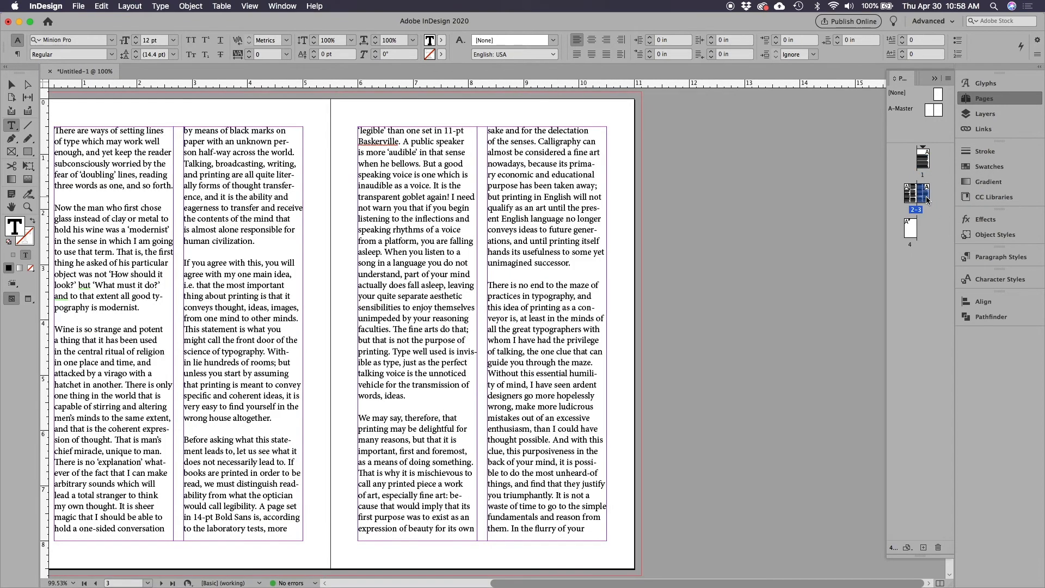
pyautogui.doubleClick(909, 230)
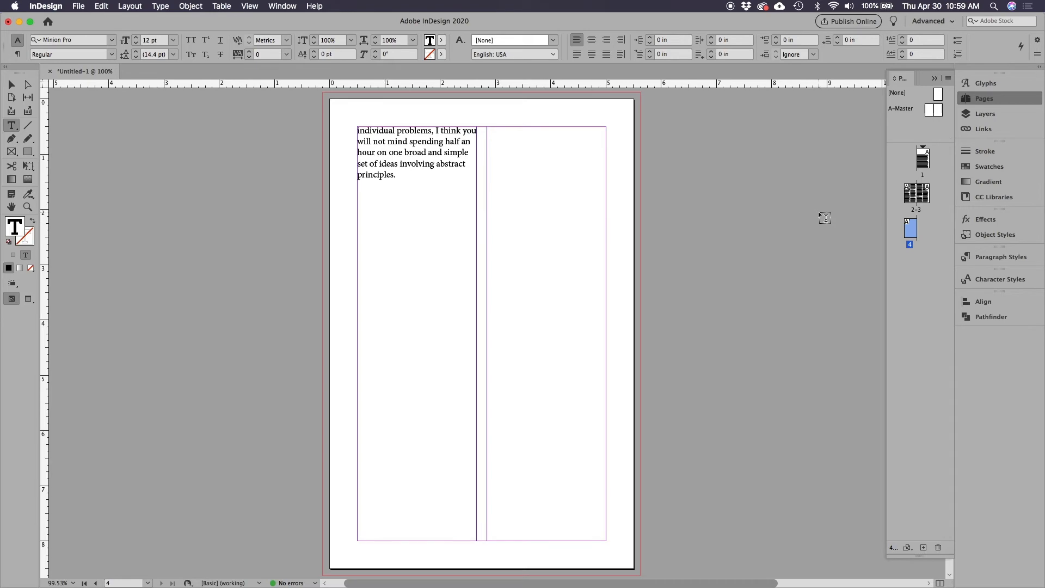
pyautogui.doubleClick(919, 159)
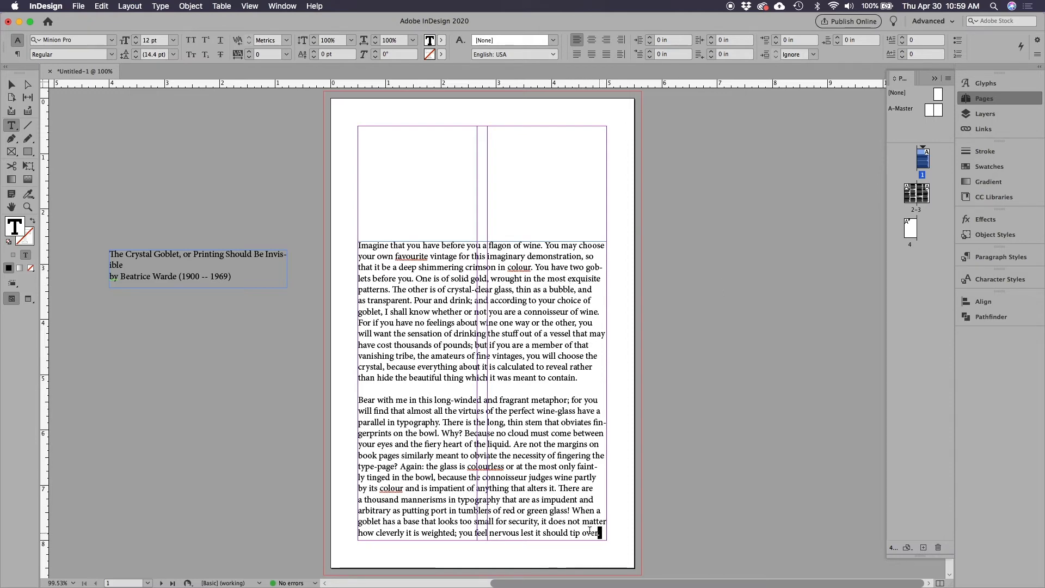
# Select the entire threaded article and check how far the selection extends across its pages
pyautogui.moveTo(602, 532); pyautogui.dragTo(395, 196)
pyautogui.click(532, 320)
pyautogui.click(426, 278)
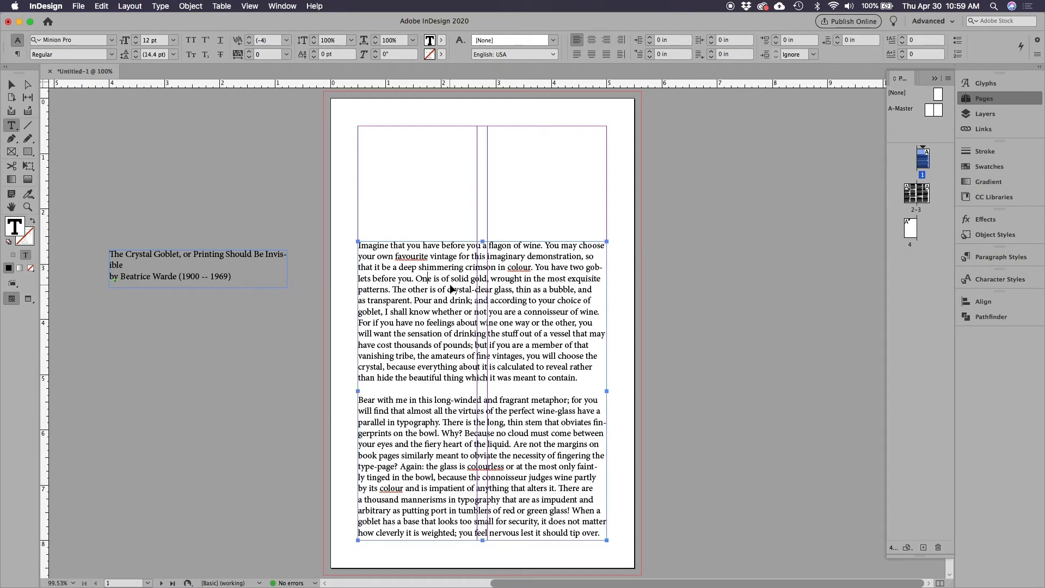
pyautogui.press('super+a')
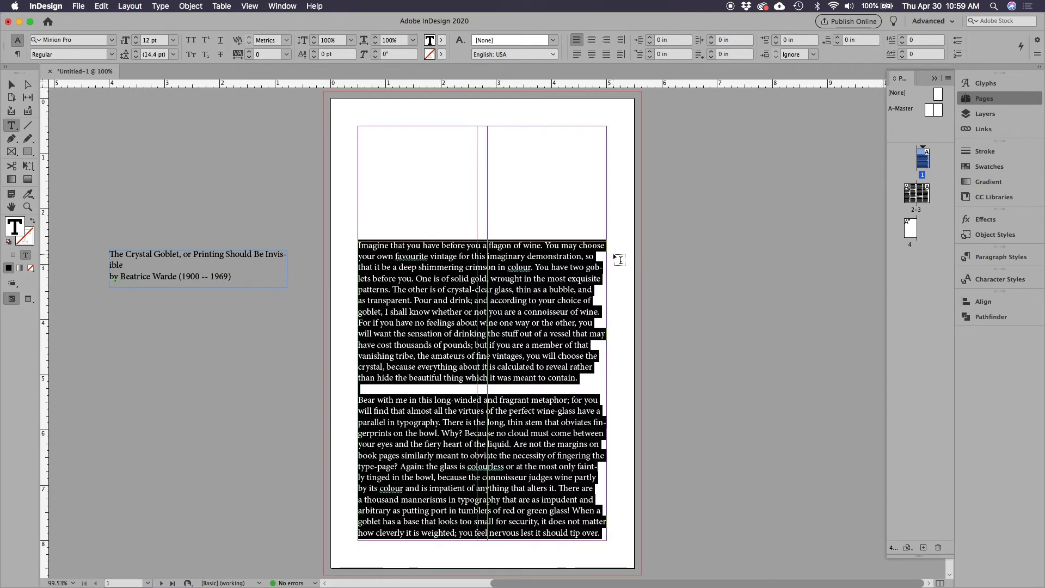
pyautogui.scroll(-15, 571, 348)
pyautogui.scroll(-3, 574, 348)
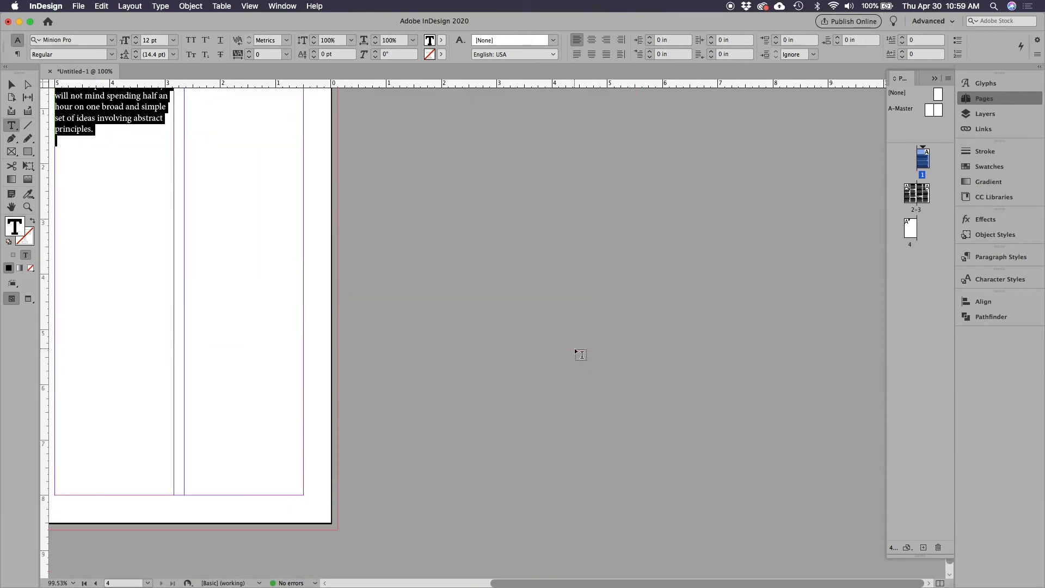
pyautogui.scroll(20, 574, 348)
pyautogui.scroll(-5, 573, 348)
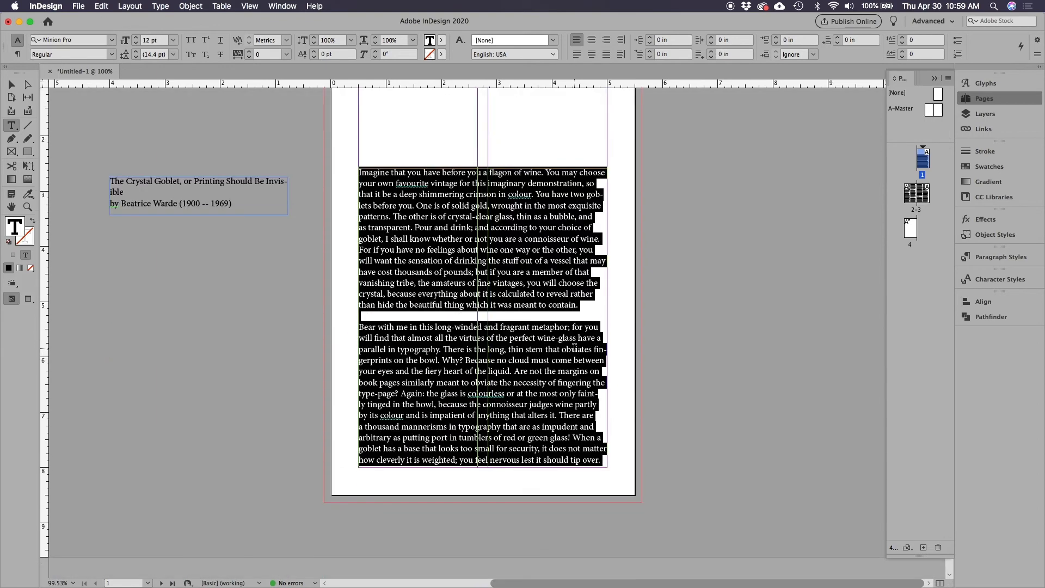
pyautogui.scroll(2, 574, 347)
pyautogui.scroll(1, 574, 347)
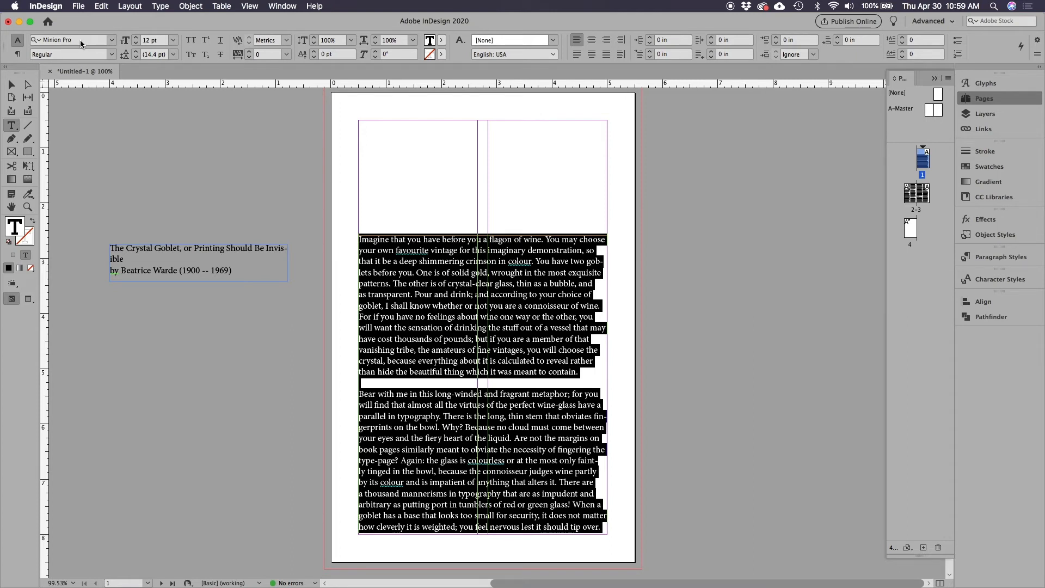
# Set the font of the whole selected article to Univers 45 Light
pyautogui.click(113, 40)
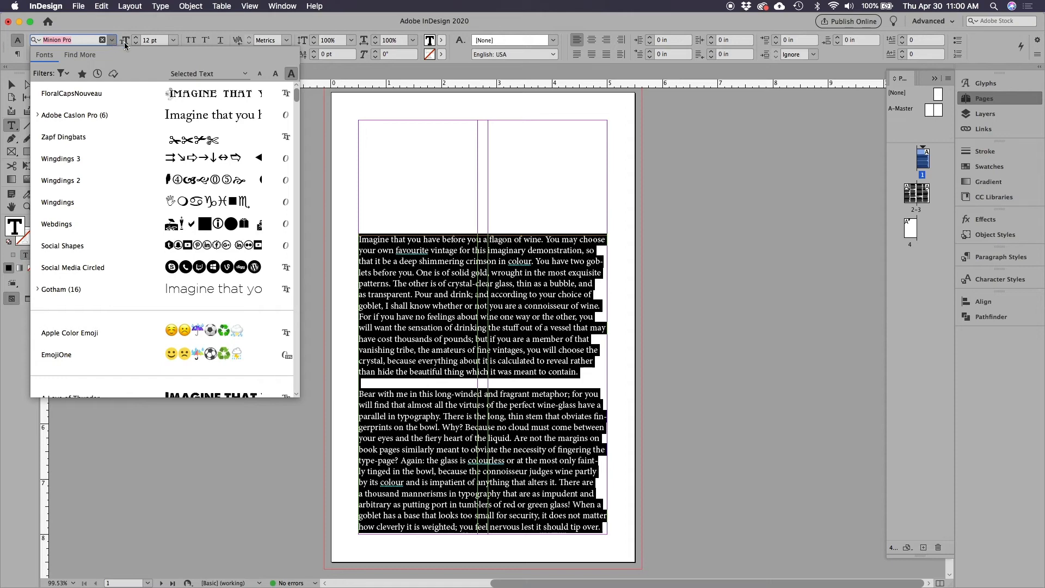
pyautogui.write('univ')
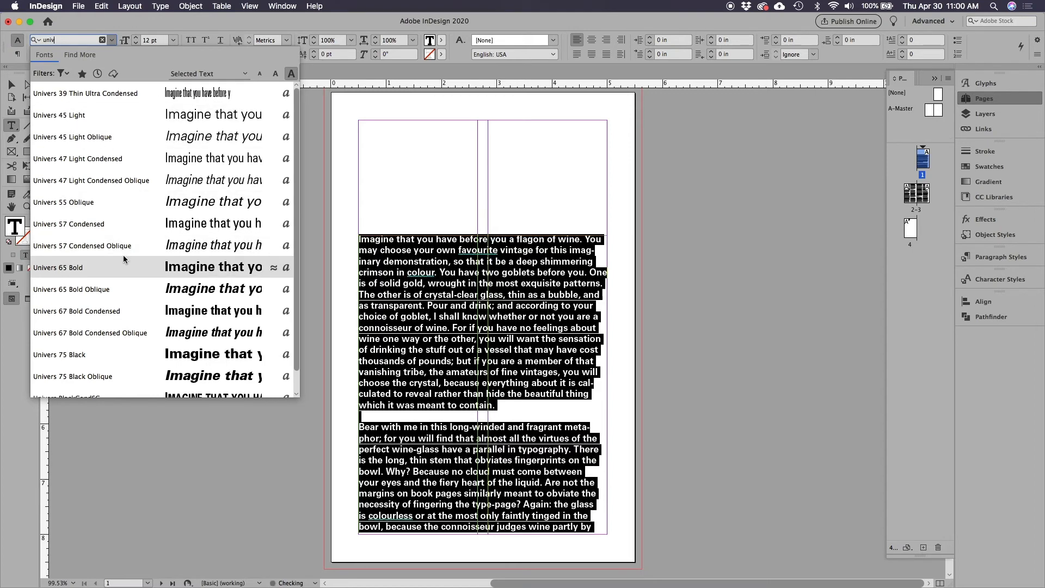
pyautogui.scroll(-1, 123, 255)
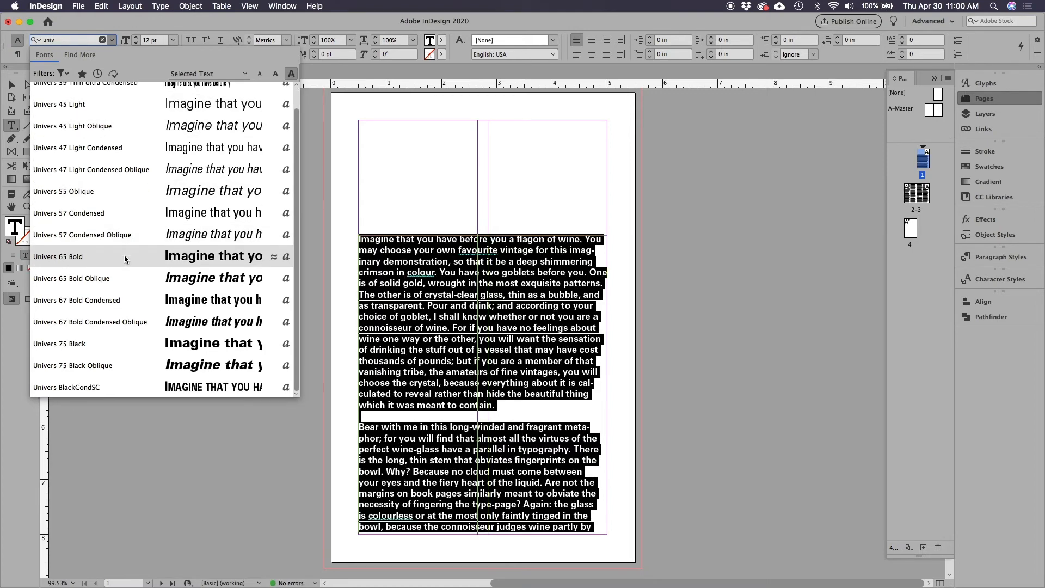
pyautogui.scroll(1, 124, 255)
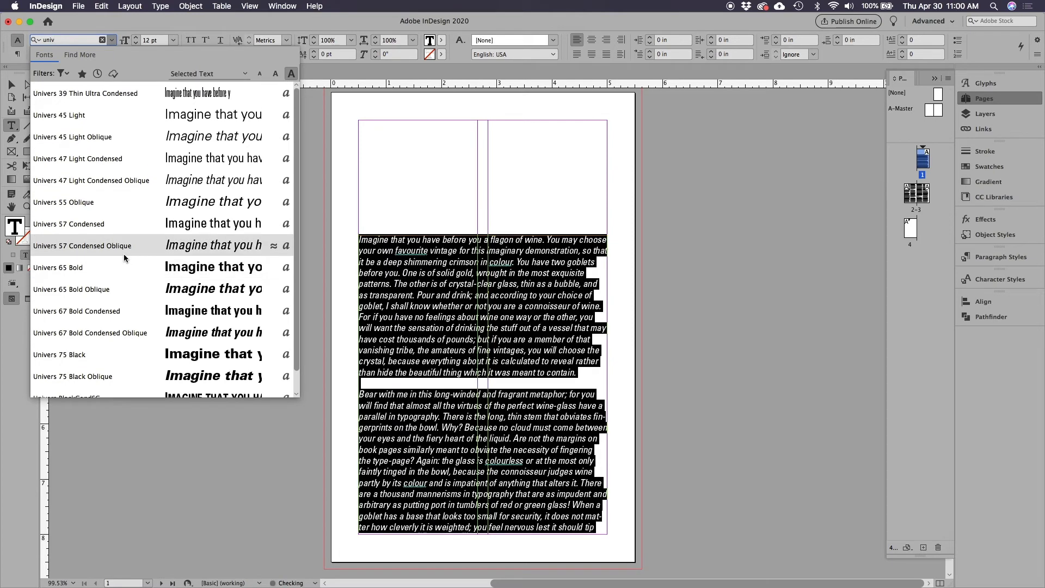
pyautogui.scroll(-1, 122, 252)
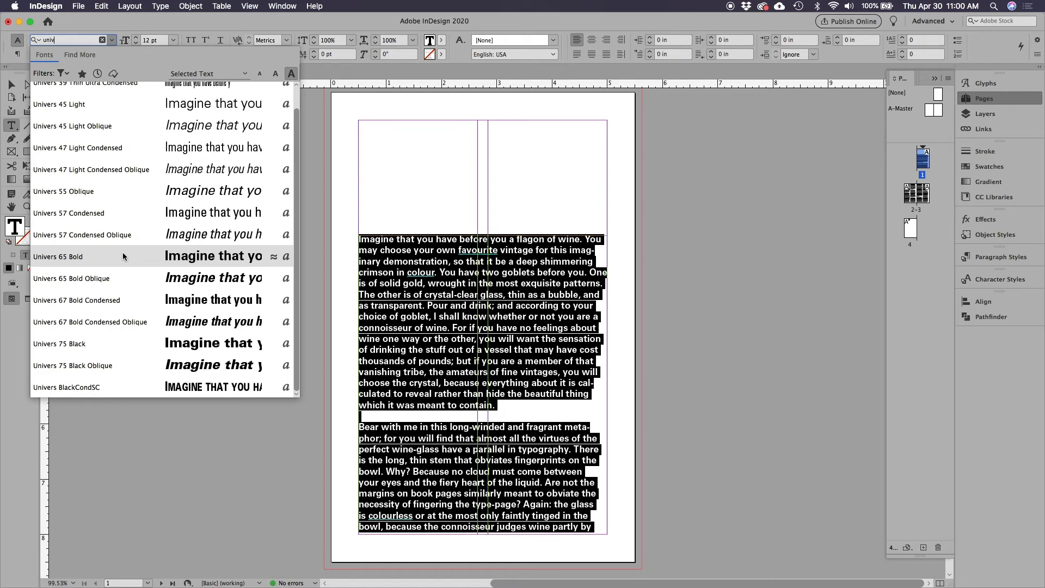
pyautogui.scroll(1, 122, 253)
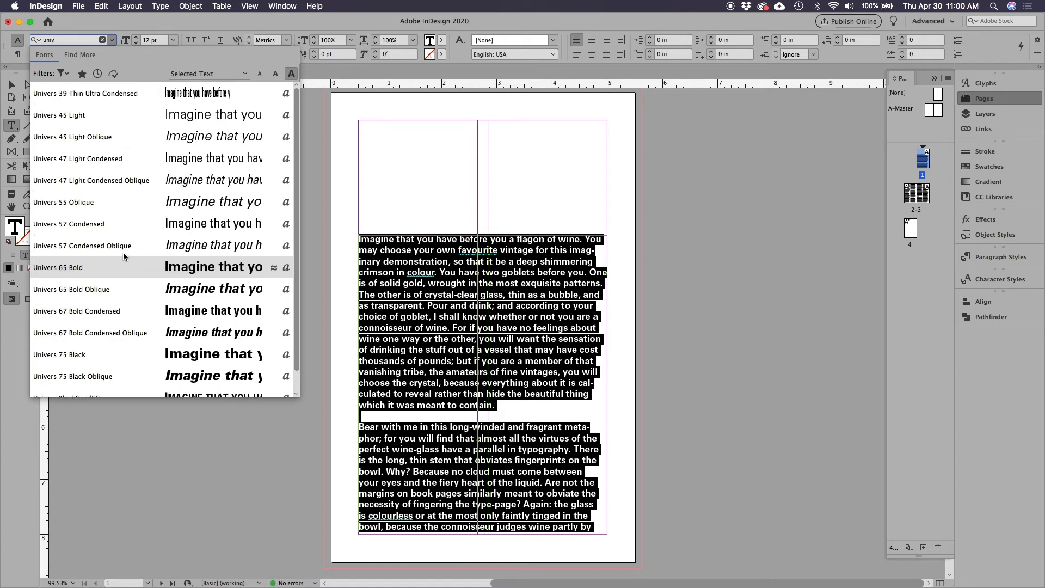
pyautogui.click(110, 122)
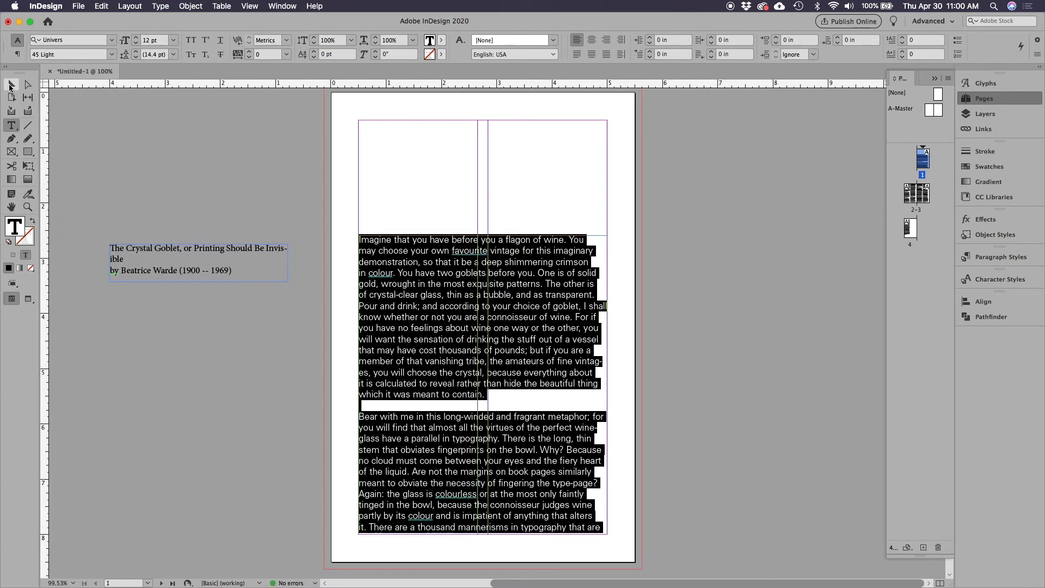
# Reselect the whole article and set its type size to 10 pt with 14 pt leading
pyautogui.click(11, 86)
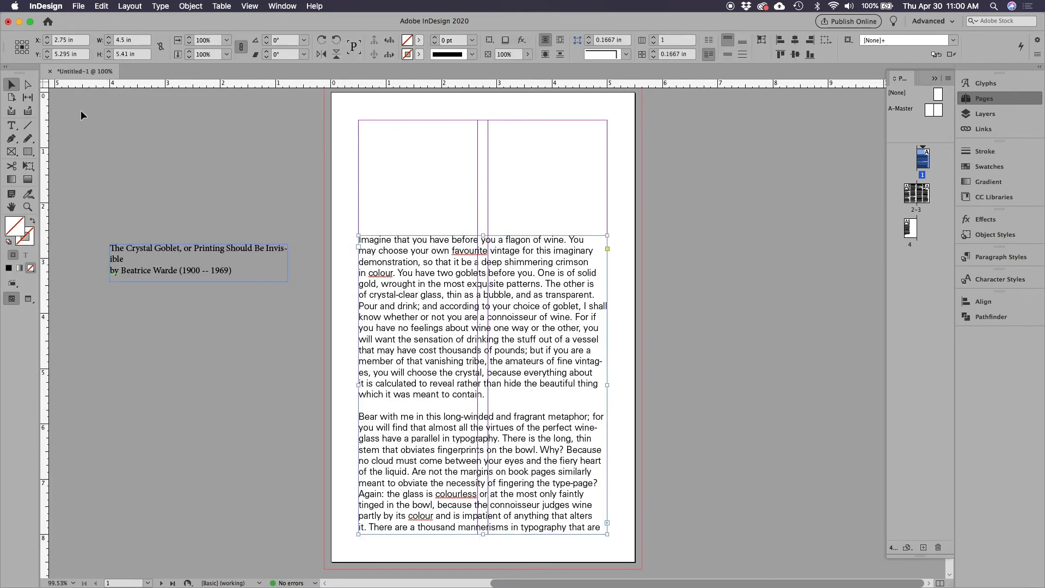
pyautogui.doubleClick(400, 284)
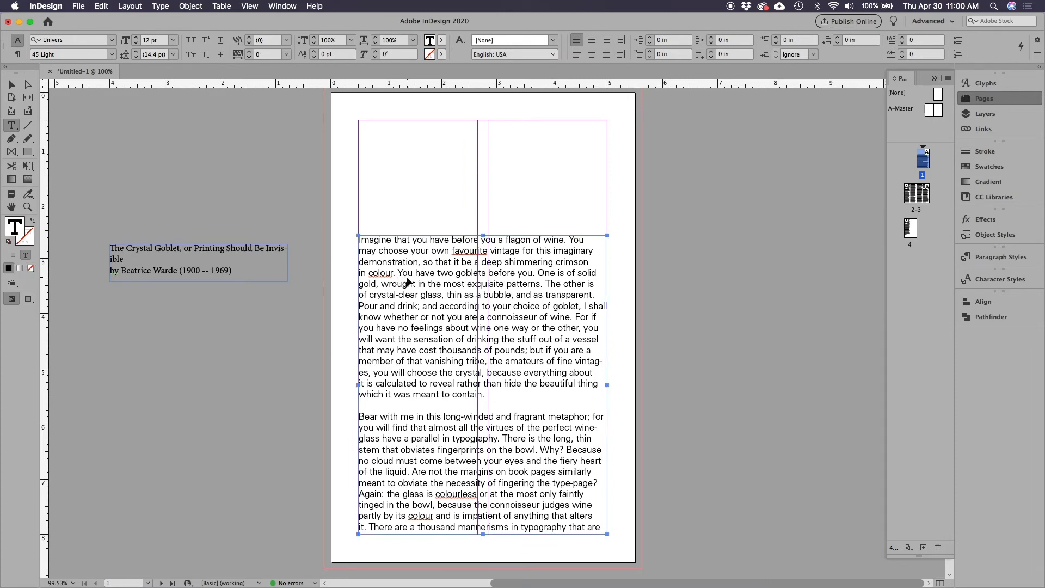
pyautogui.press('super+a')
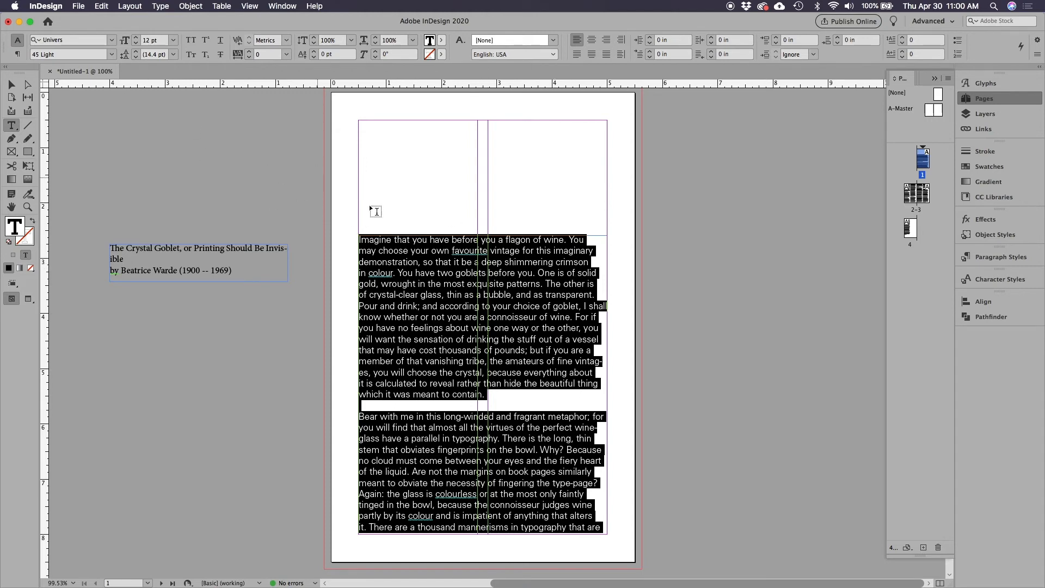
pyautogui.click(136, 44)
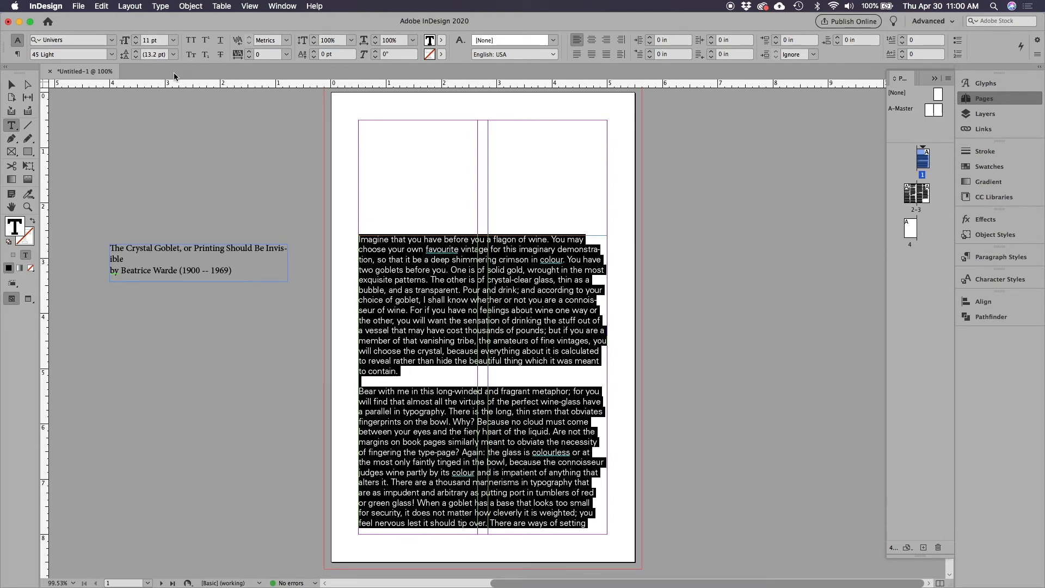
pyautogui.click(135, 44)
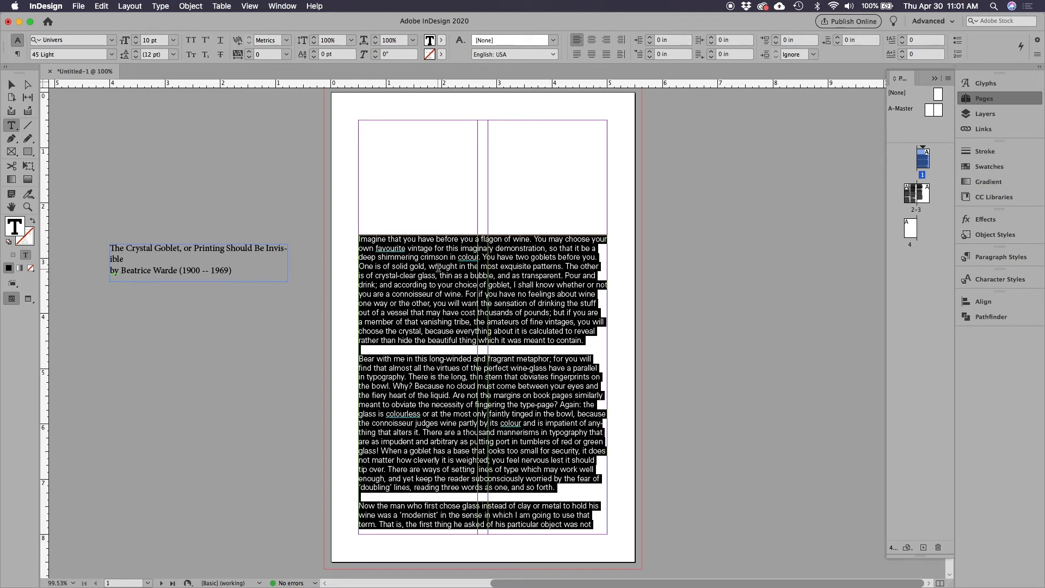
pyautogui.click(135, 51)
pyautogui.click(135, 52)
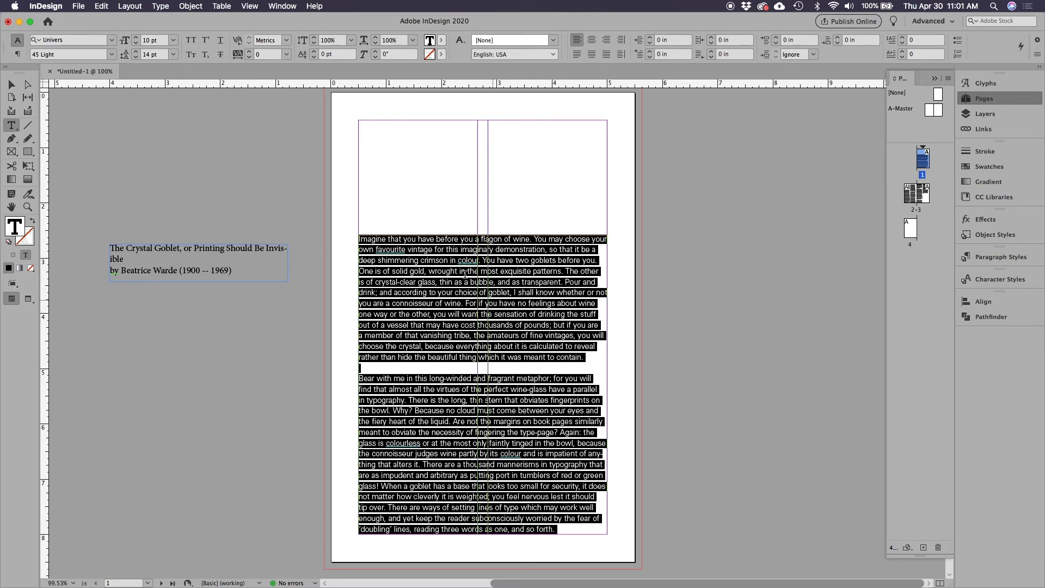
# Try All Caps, Small Caps, Superscript, Underline and Strikethrough on the article text, switching each one off again
pyautogui.click(191, 42)
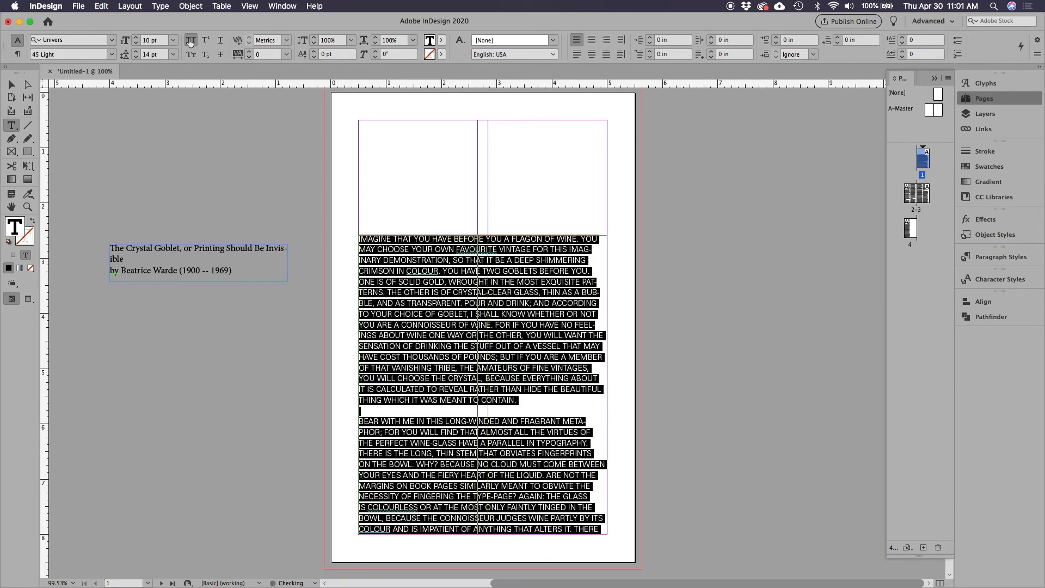
pyautogui.click(190, 55)
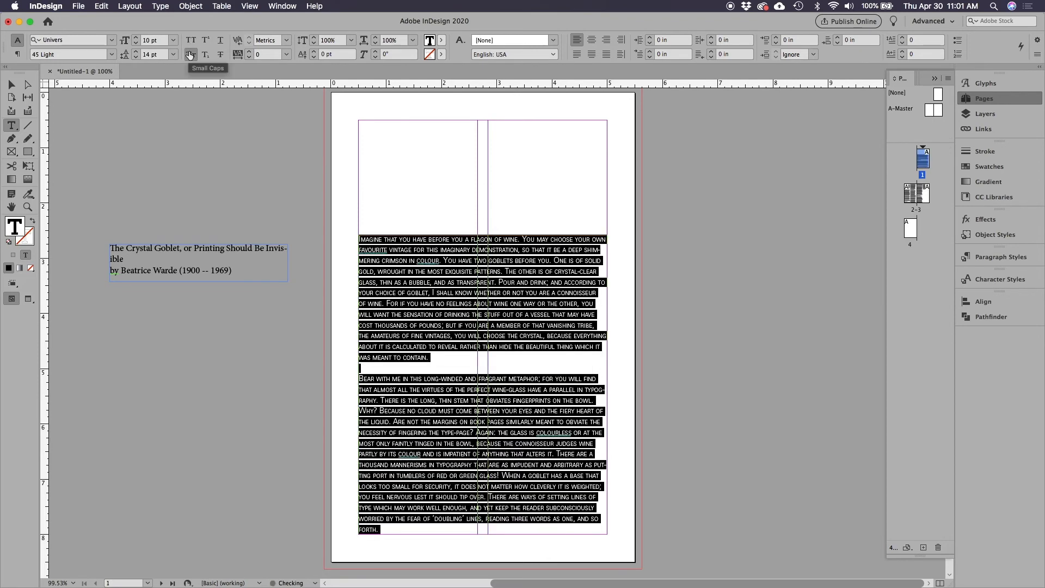
pyautogui.click(190, 55)
pyautogui.click(206, 43)
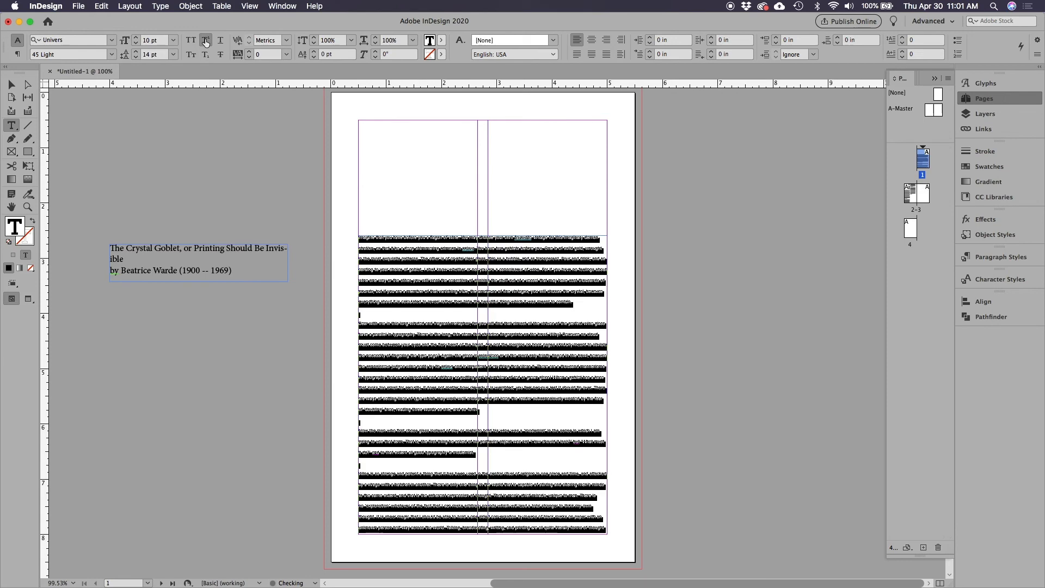
pyautogui.click(206, 42)
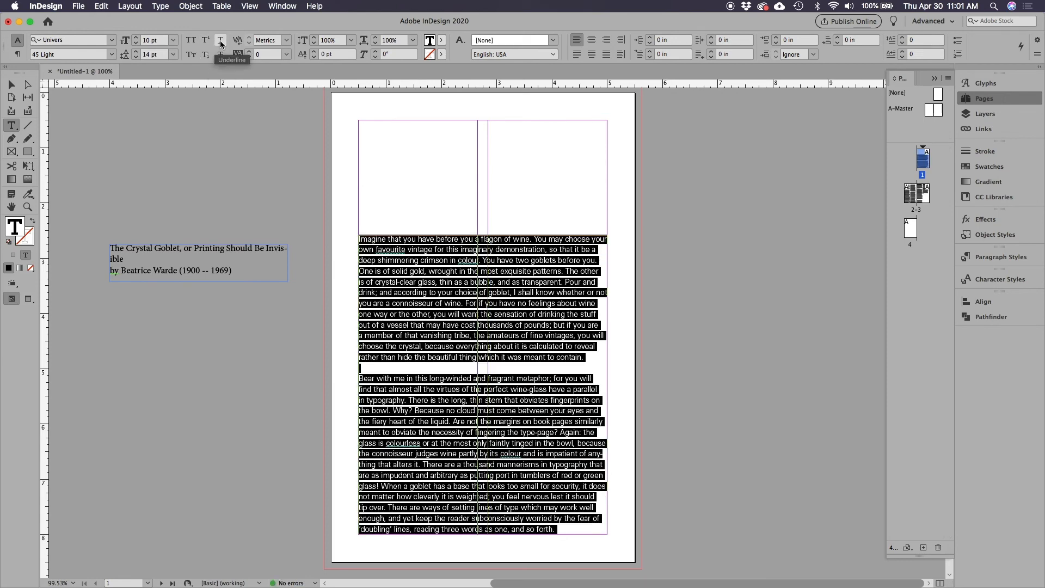
pyautogui.click(220, 44)
pyautogui.click(221, 44)
pyautogui.click(218, 57)
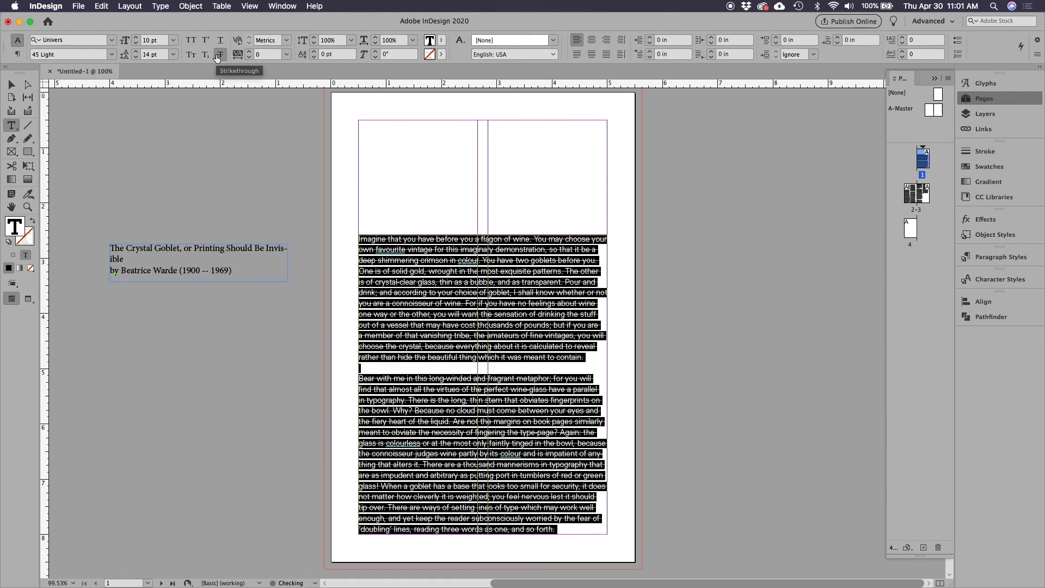
pyautogui.click(219, 57)
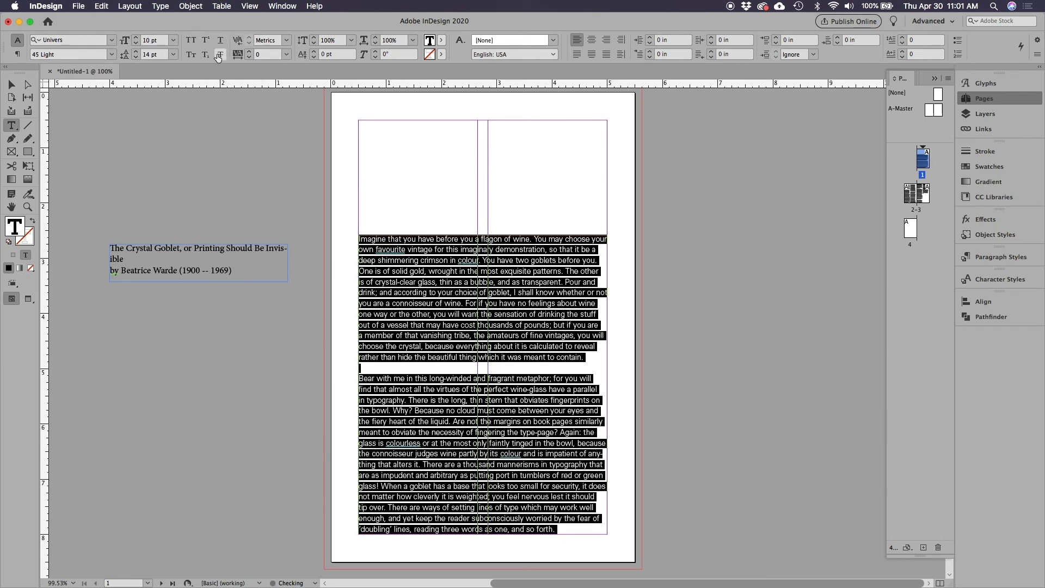
pyautogui.click(190, 42)
pyautogui.click(191, 42)
# Compare Optical and Metrics kerning on the selected article, and leave the kerning set to Optical
pyautogui.click(287, 41)
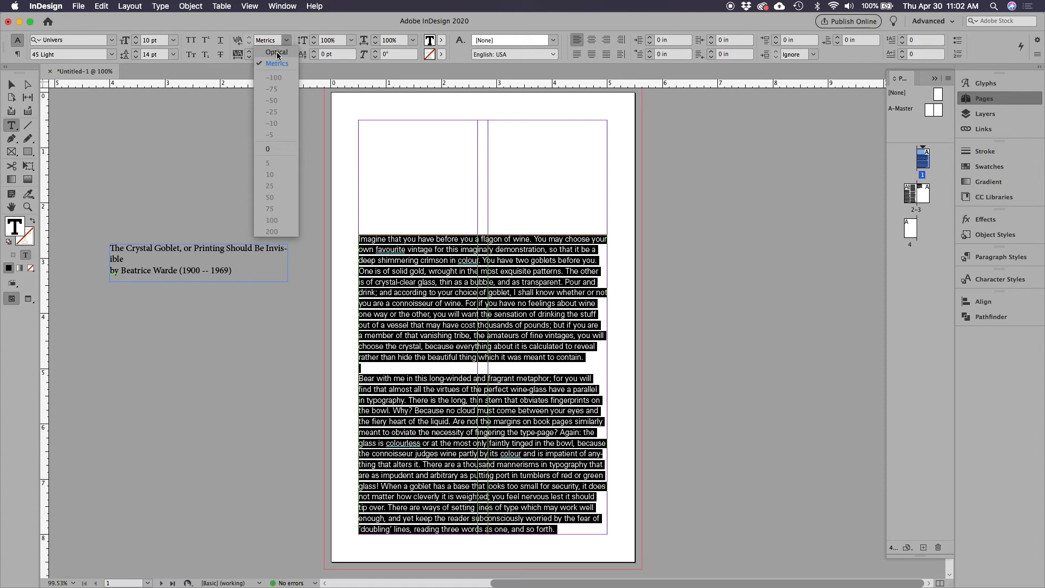
pyautogui.click(278, 53)
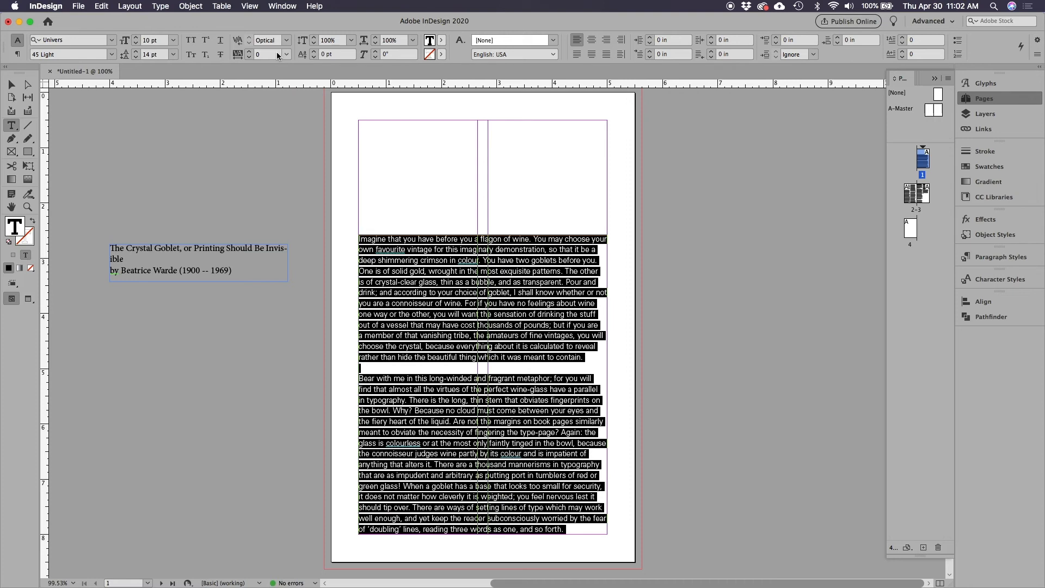
pyautogui.click(287, 40)
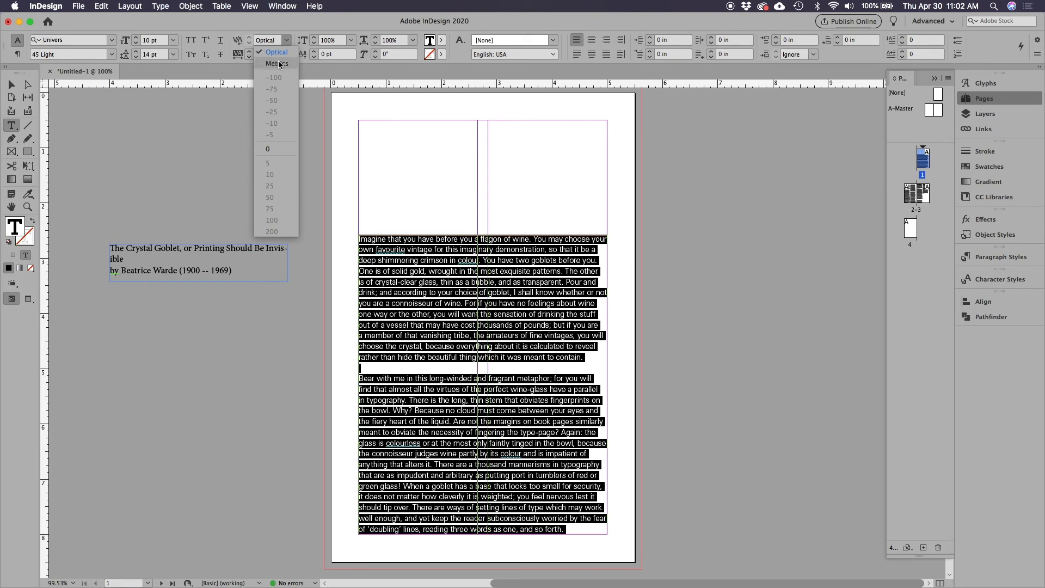
pyautogui.click(284, 55)
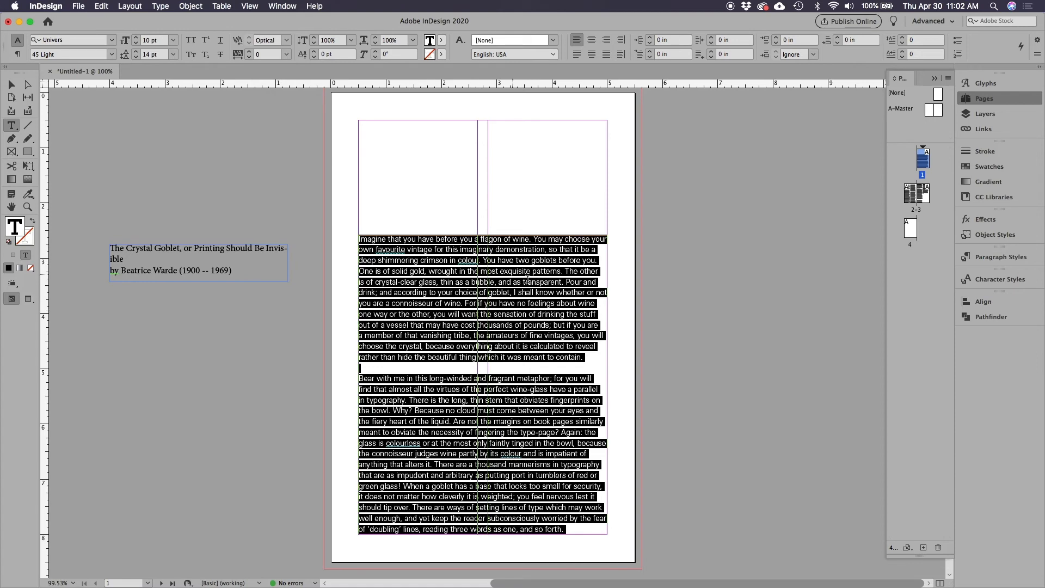
pyautogui.click(287, 43)
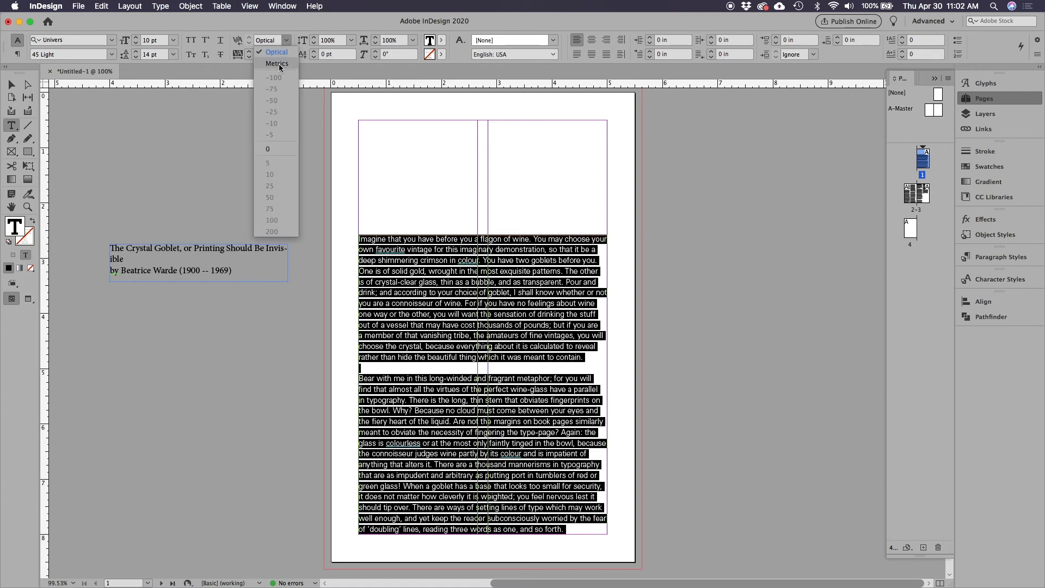
pyautogui.click(279, 64)
pyautogui.click(286, 42)
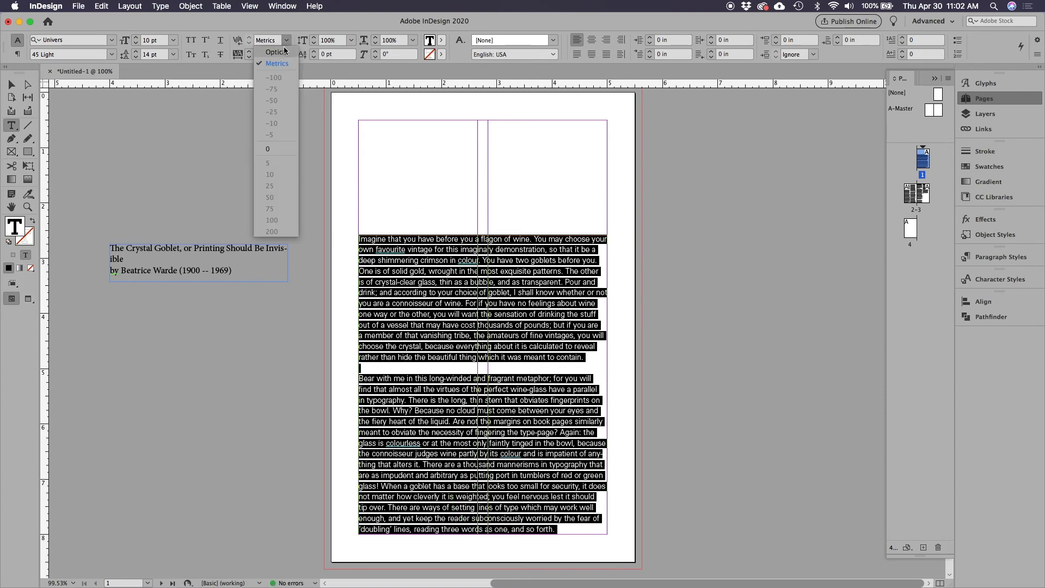
pyautogui.click(284, 54)
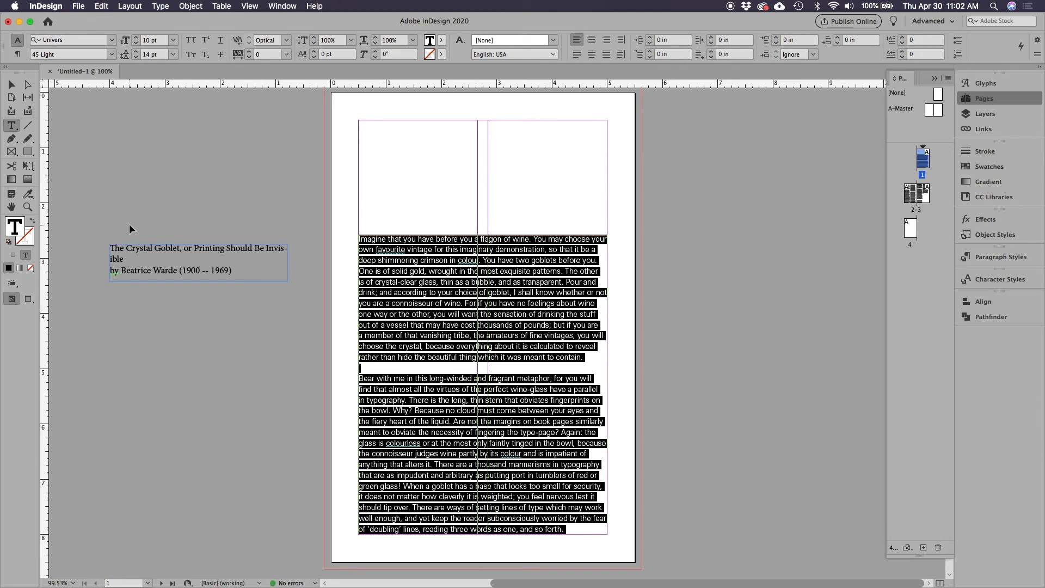
# Set the tracking of the selected article to 10, viewing the page 2 columns at 200%
pyautogui.press('super+equal')
pyautogui.press('super+equal')
pyautogui.press('super+equal')
pyautogui.press('super+equal')
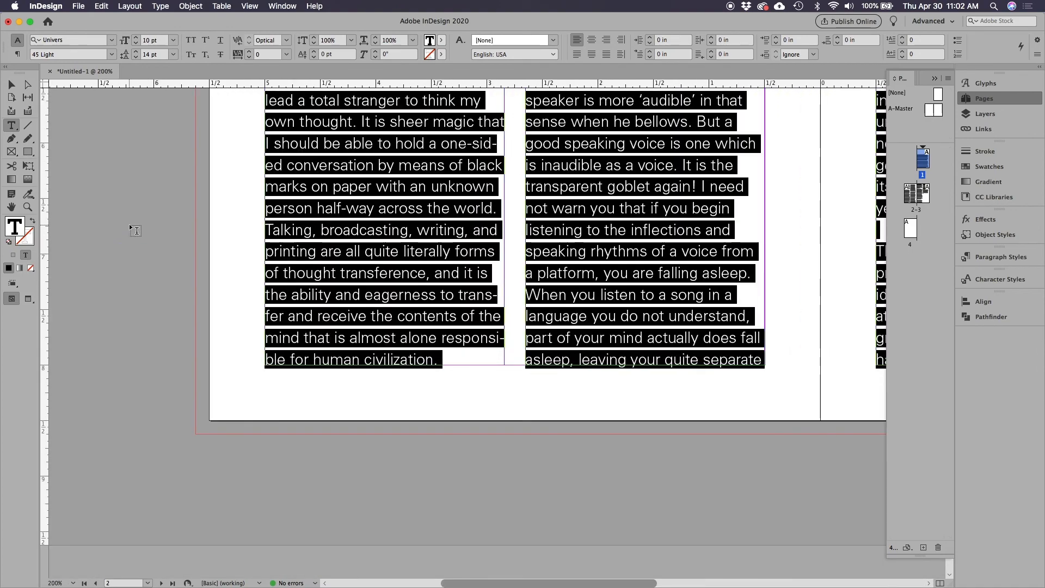
pyautogui.scroll(10, 152, 283)
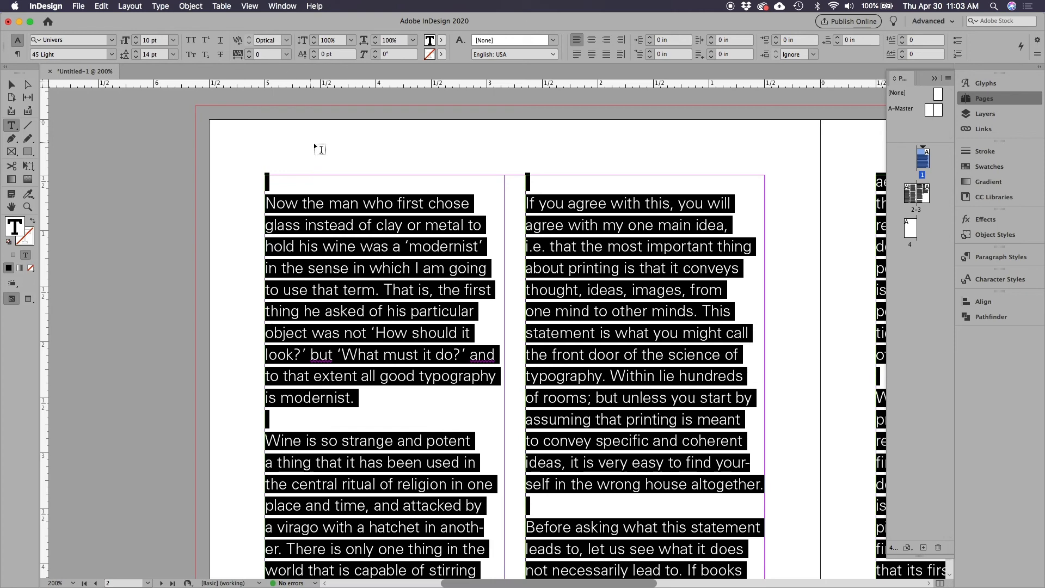
pyautogui.click(287, 54)
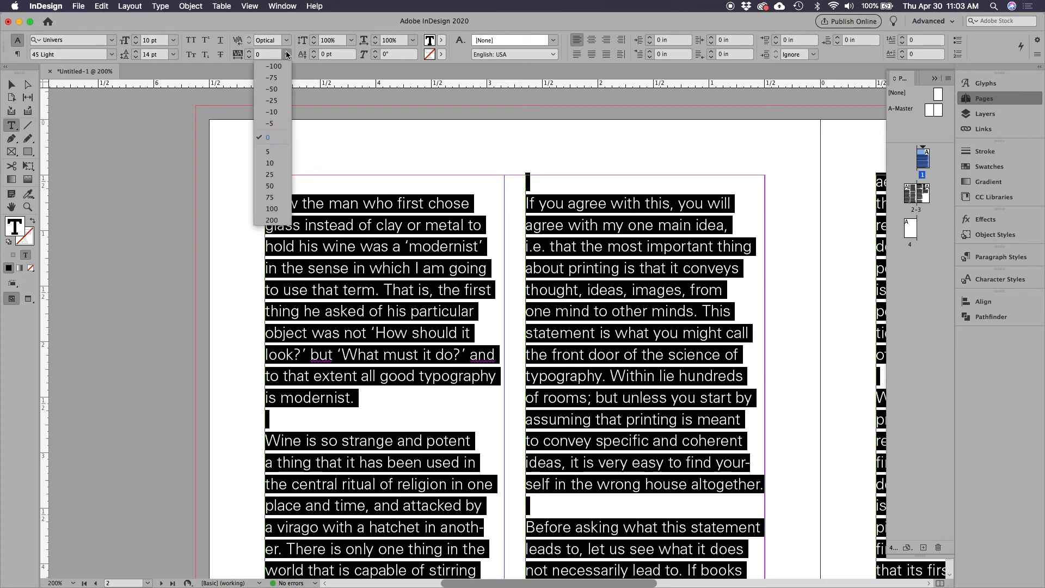
pyautogui.click(272, 162)
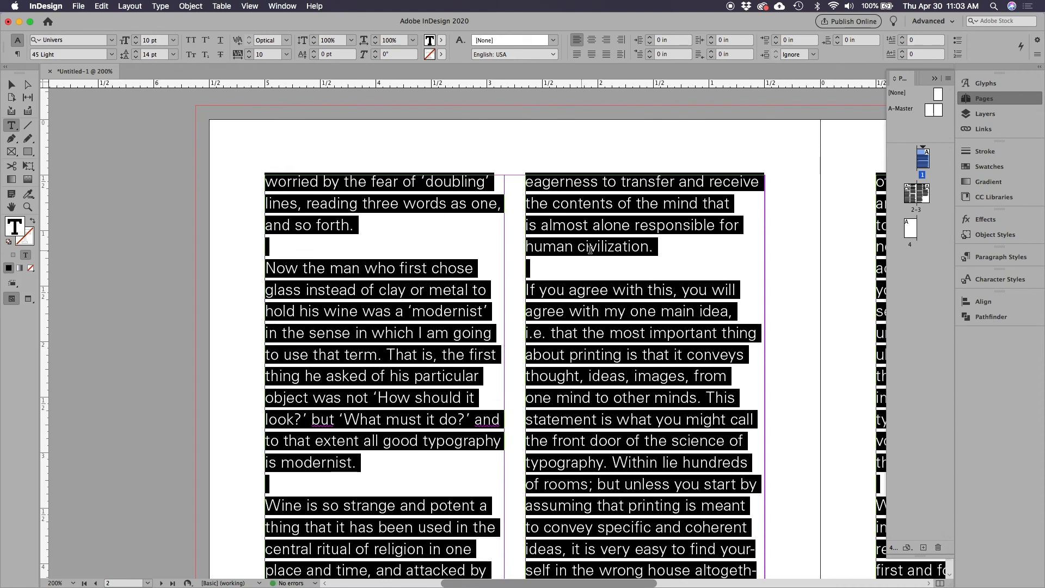
# Try a tracking value of 200 on the selected article, and set it back to 10
pyautogui.click(286, 55)
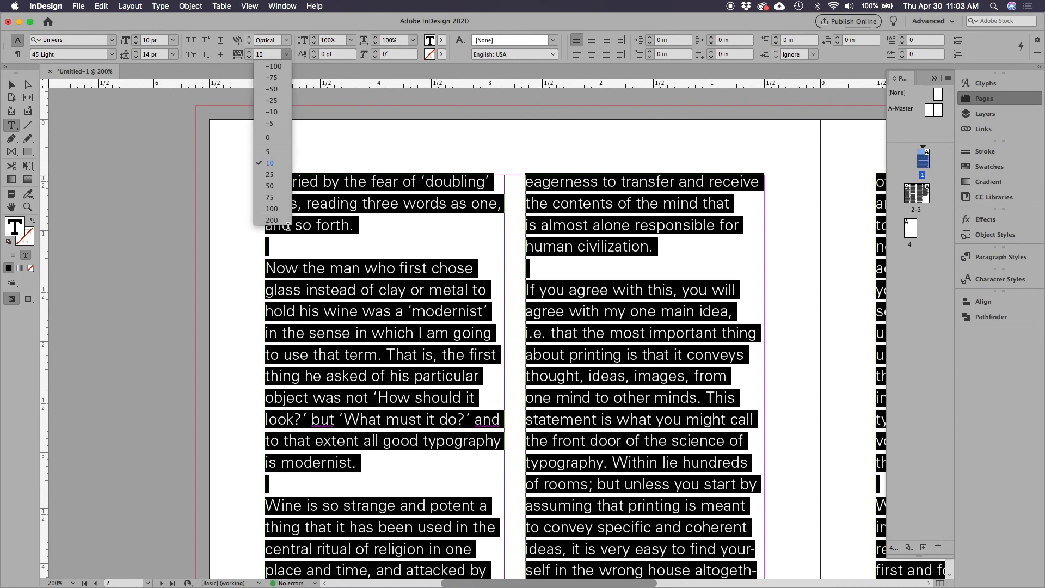
pyautogui.click(272, 220)
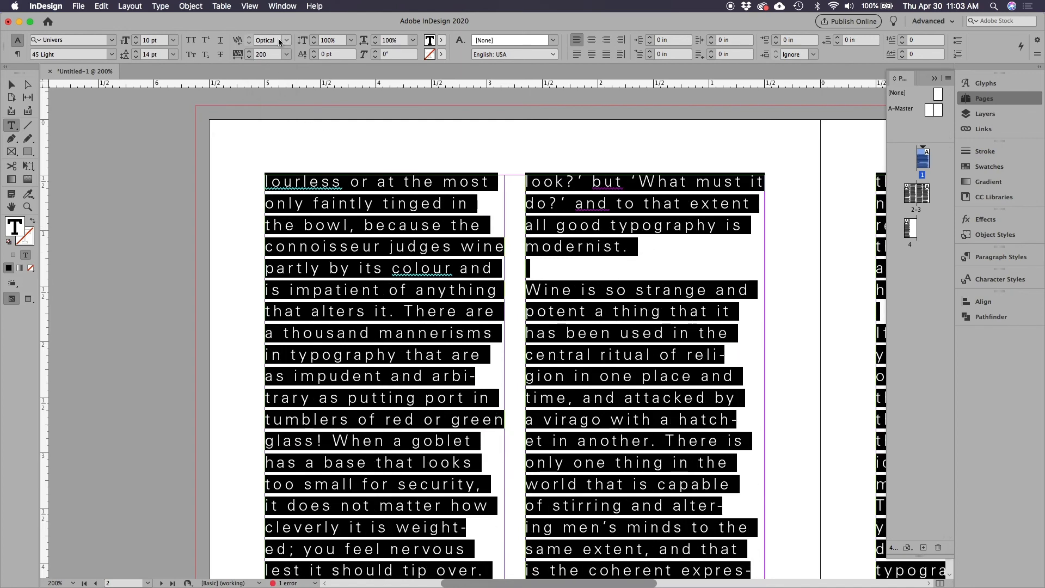
pyautogui.click(287, 55)
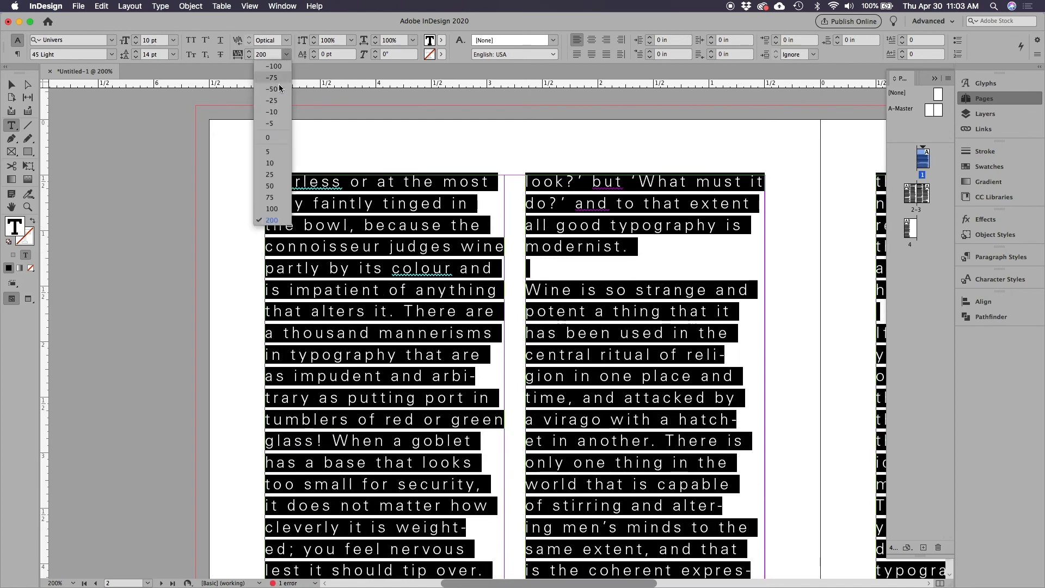
pyautogui.click(269, 163)
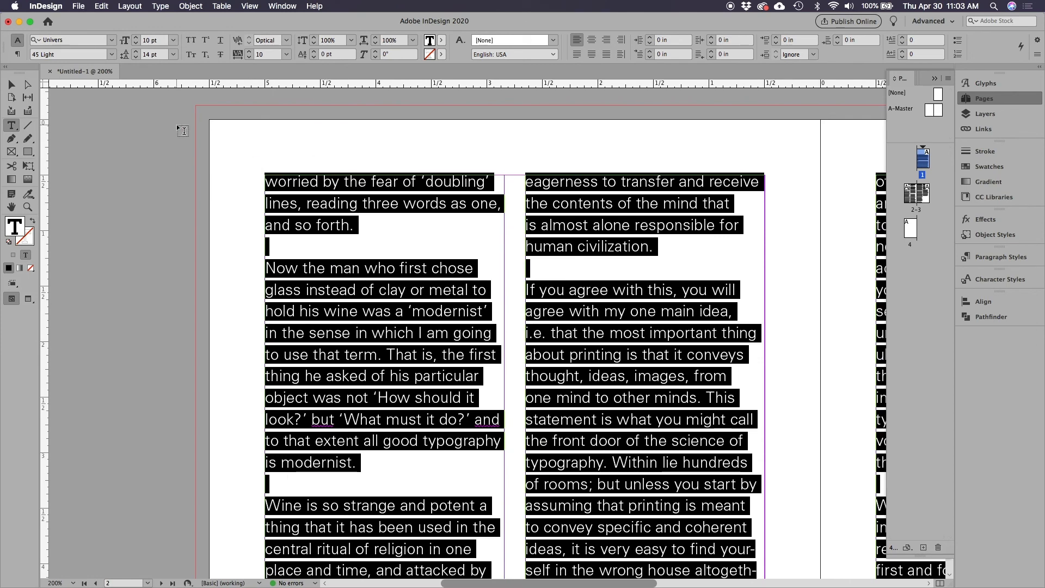
# Deselect the article, fit the page 2–3 spread in the window and show it in Preview mode
pyautogui.press('super+alt+0')
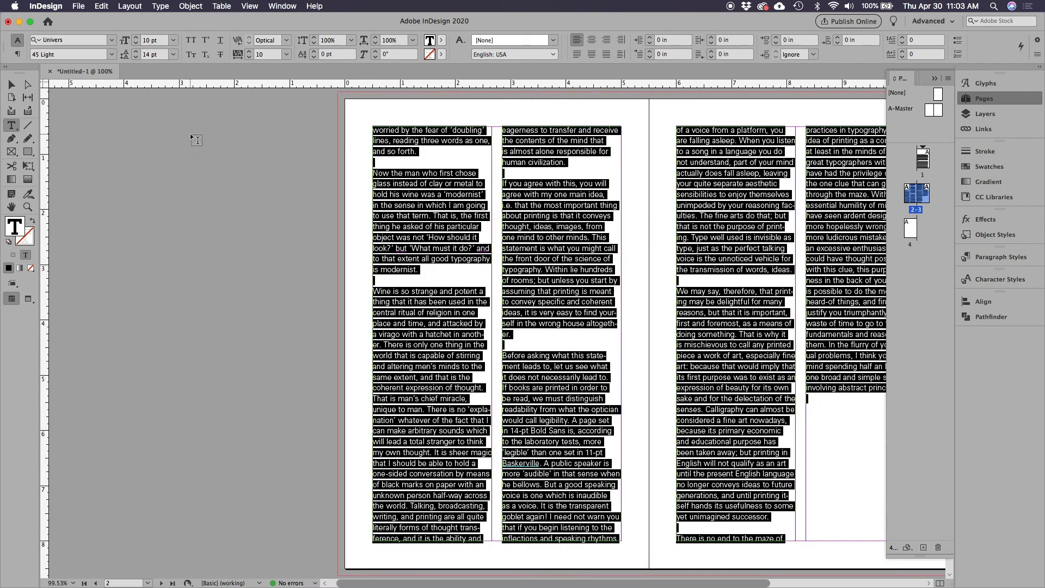
pyautogui.click(11, 85)
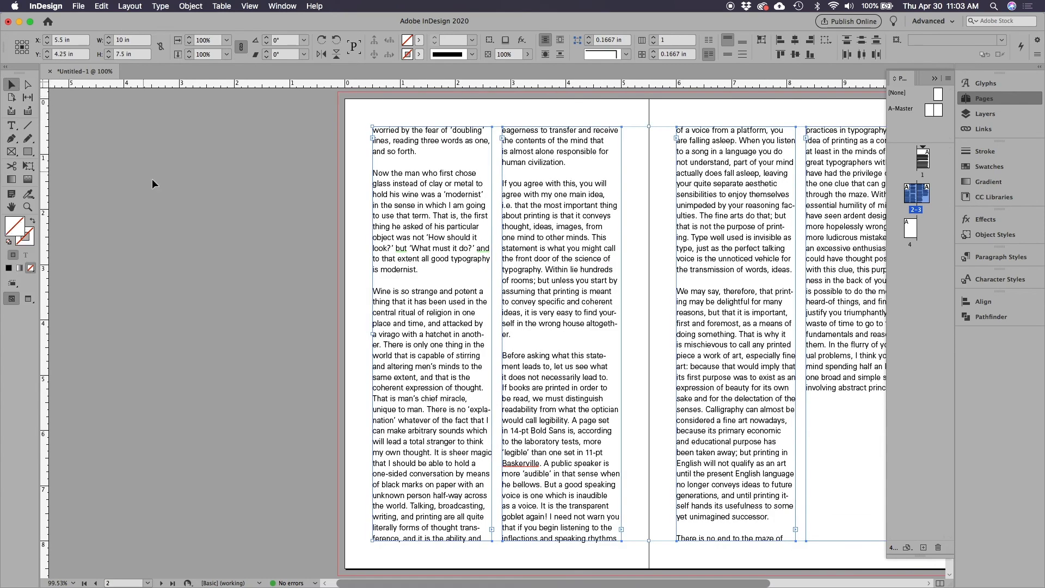
pyautogui.click(153, 178)
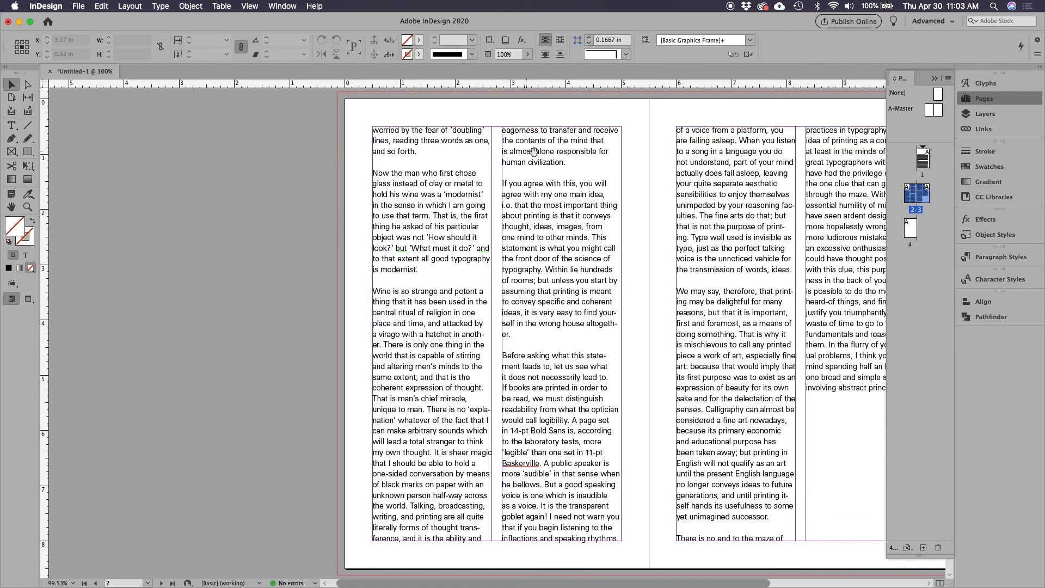
pyautogui.moveTo(555, 164); pyautogui.dragTo(397, 158)
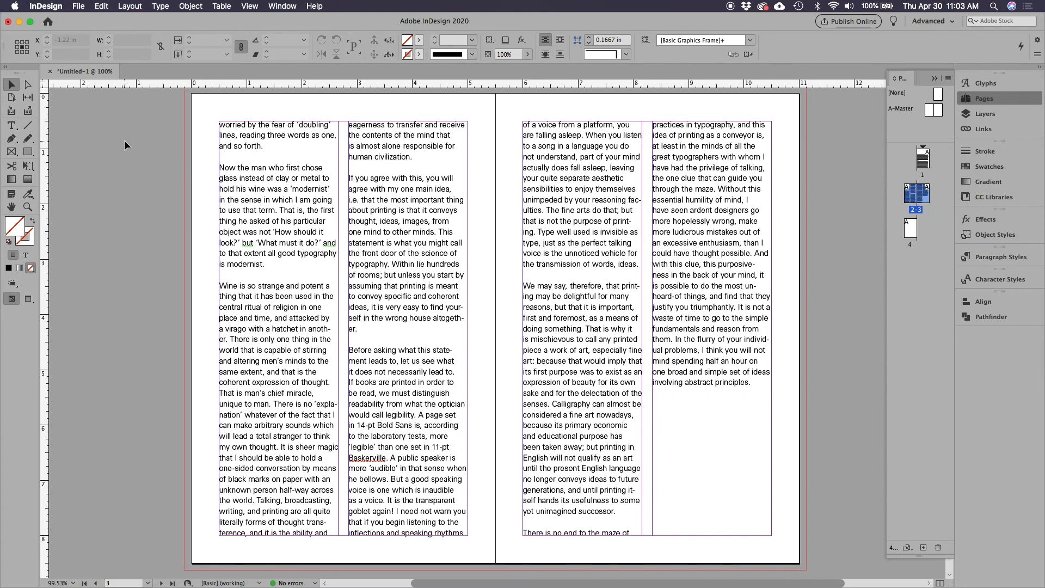
pyautogui.press('w')
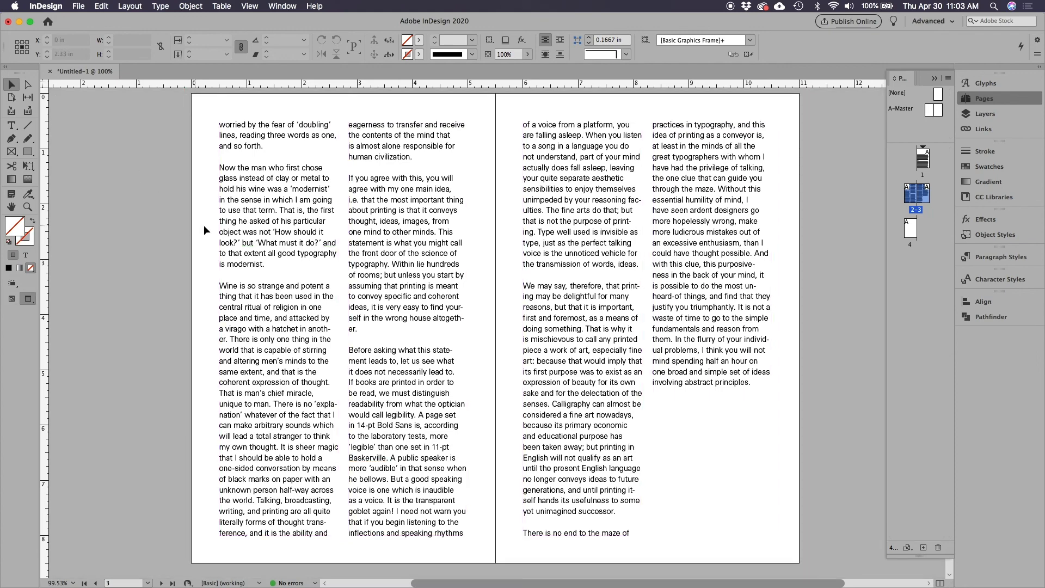
# Examine how the article text flows across pages 1 to 4 in Preview mode
pyautogui.scroll(10, 214, 225)
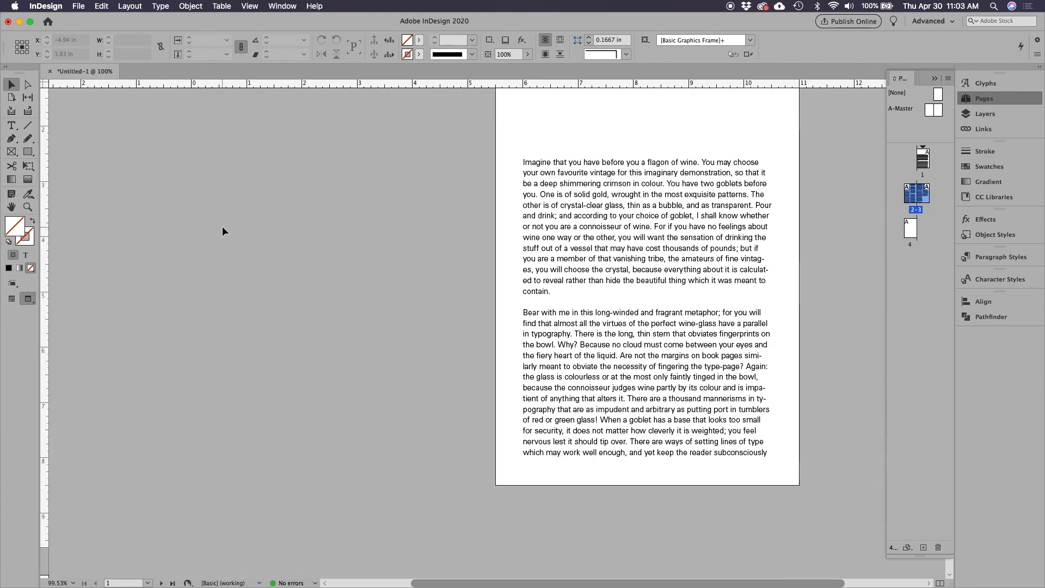
pyautogui.scroll(-10, 222, 227)
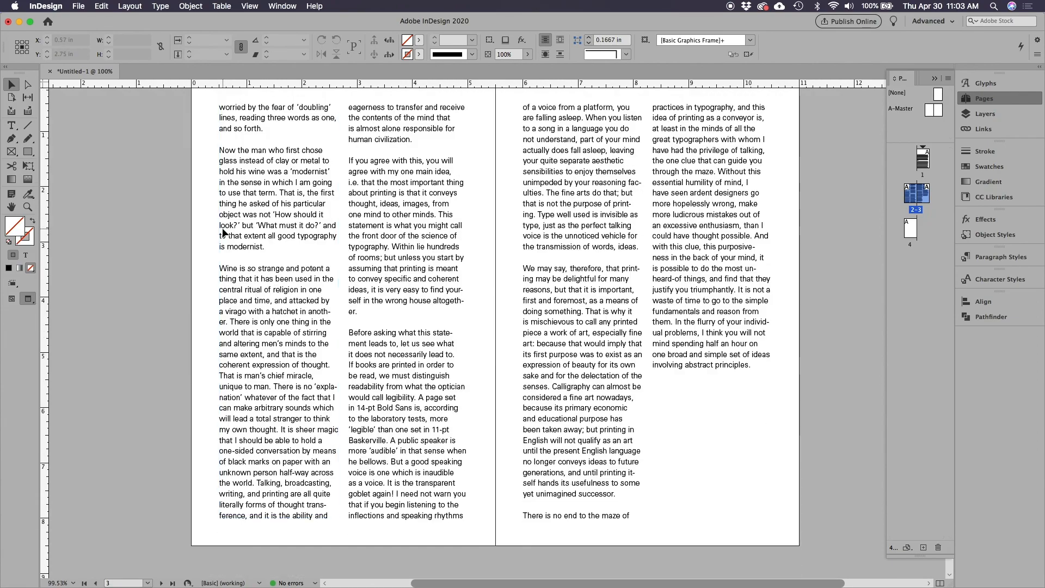
pyautogui.scroll(-8, 223, 231)
pyautogui.scroll(7, 225, 232)
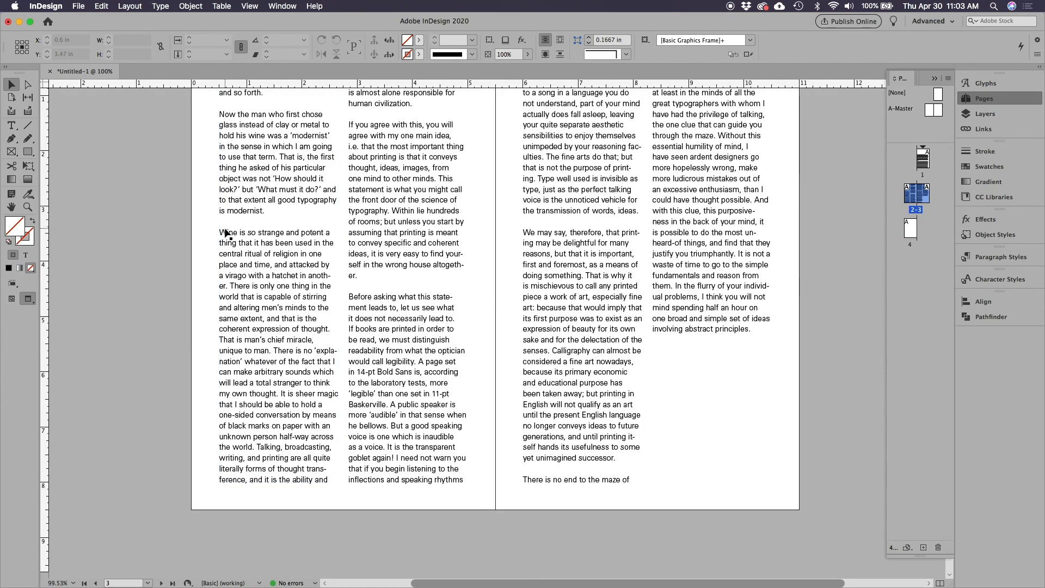
pyautogui.scroll(2, 226, 232)
pyautogui.scroll(-8, 225, 227)
pyautogui.scroll(8, 224, 226)
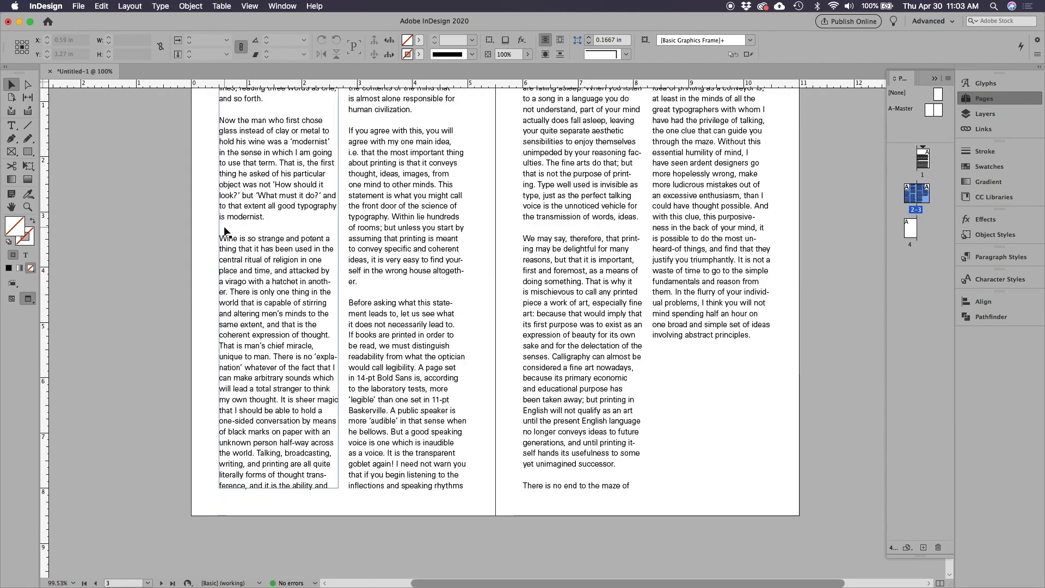
pyautogui.scroll(-10, 223, 228)
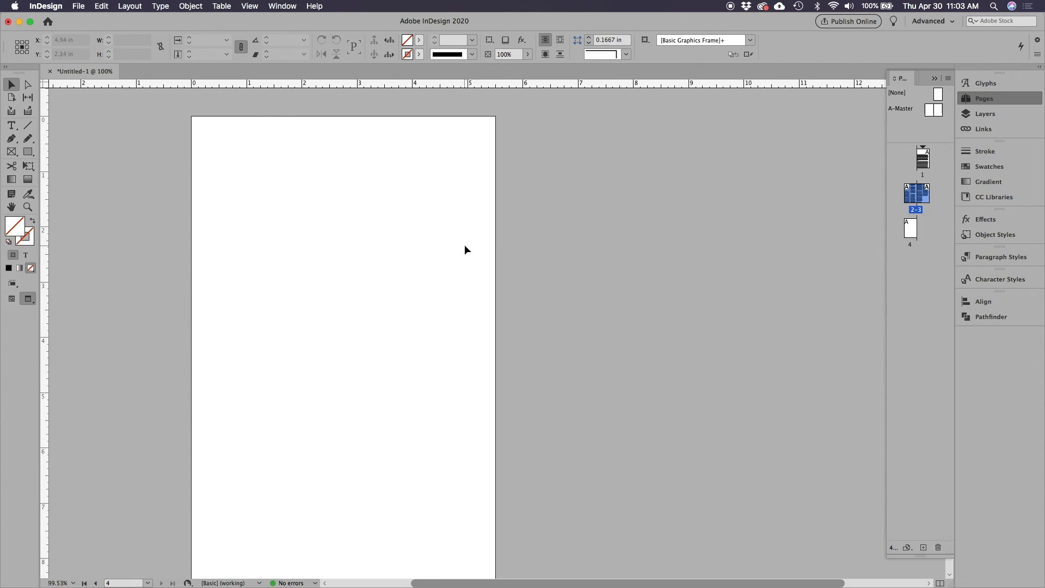
# Shorten the text frame on page 1 from its upper edge to a height of 2.75 in
pyautogui.press('super+minus')
pyautogui.press('super+minus')
pyautogui.scroll(5, 496, 250)
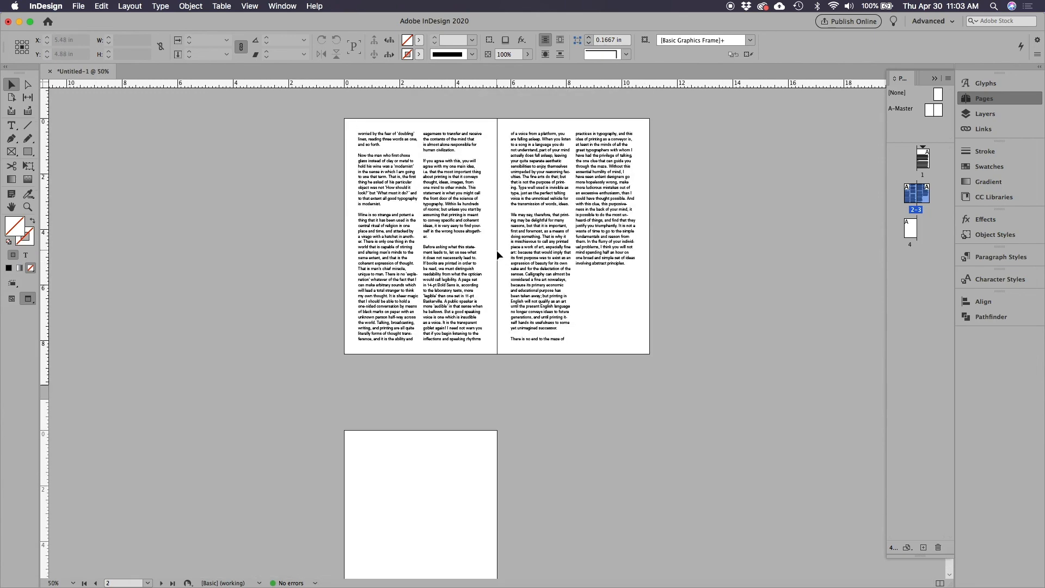
pyautogui.scroll(6, 496, 250)
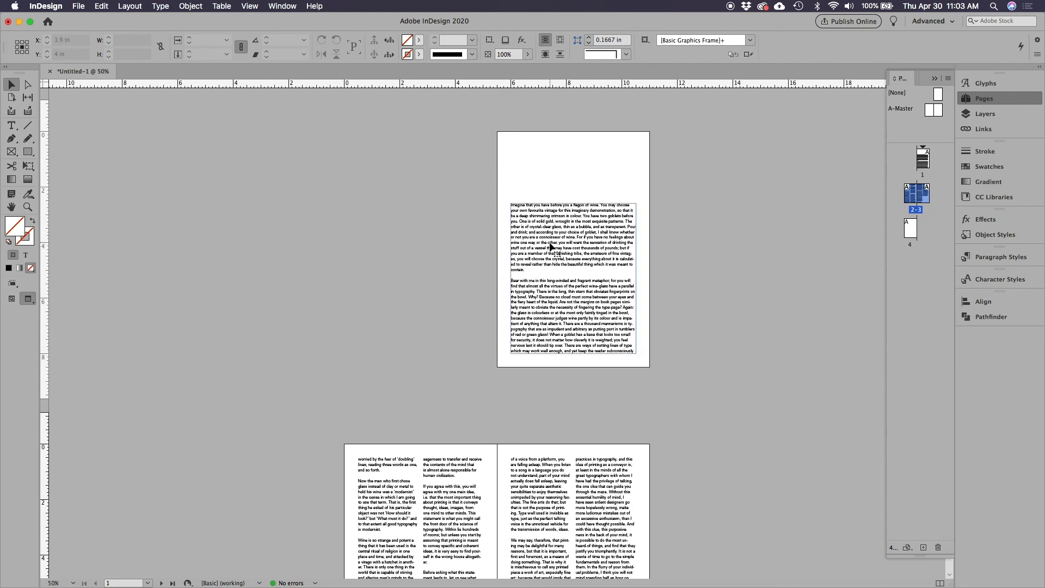
pyautogui.click(551, 247)
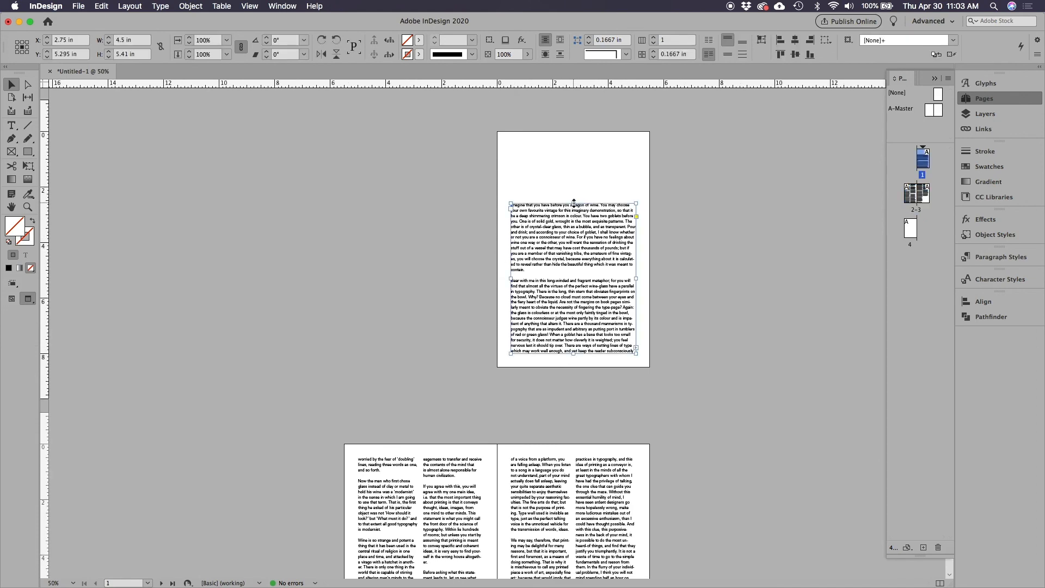
pyautogui.moveTo(573, 201); pyautogui.dragTo(572, 277)
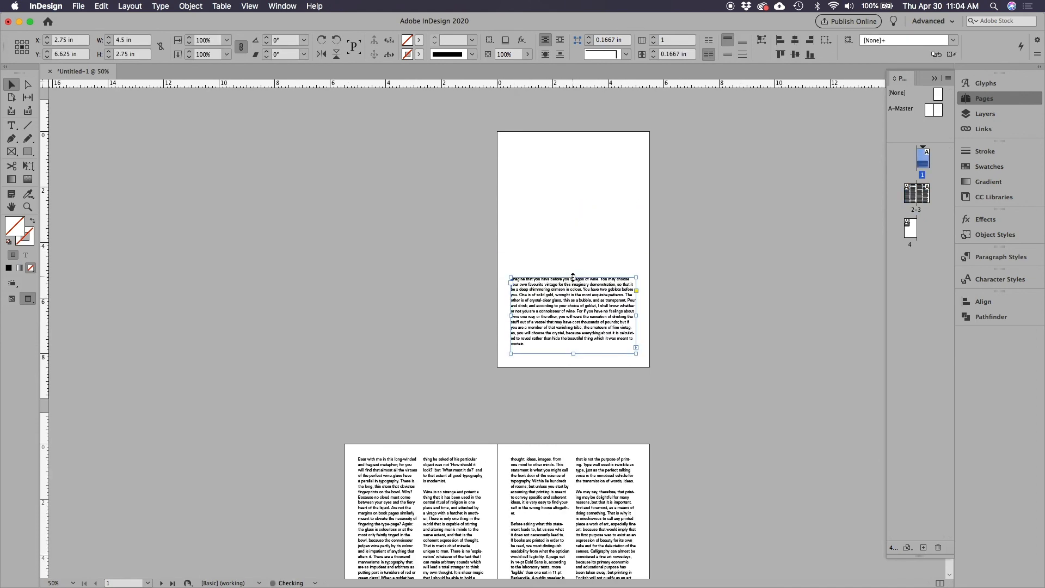
# Check how the threaded article text reflows across the spread and onto page 4
pyautogui.scroll(-5, 672, 322)
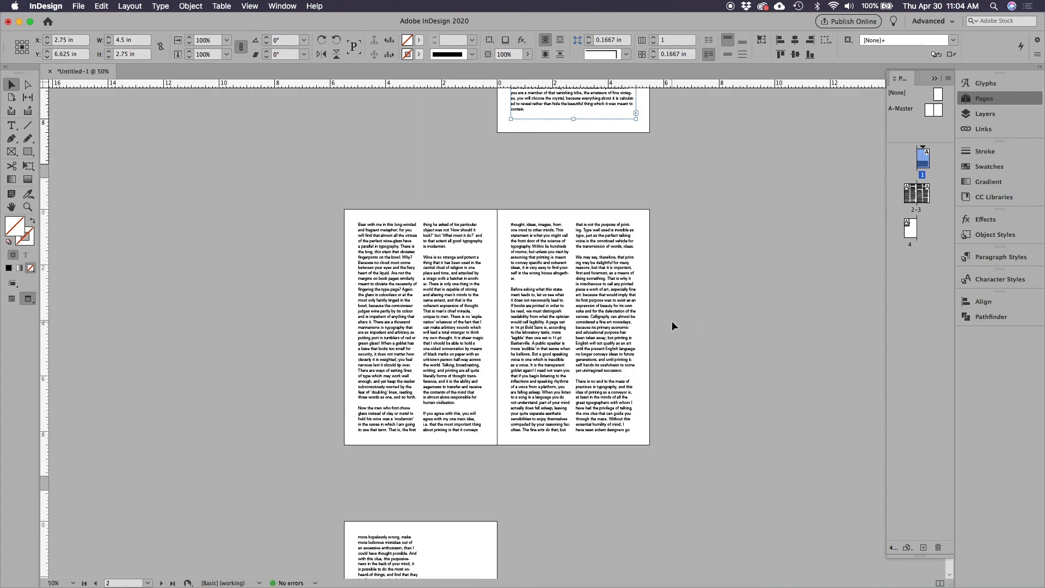
pyautogui.scroll(4, 672, 321)
pyautogui.scroll(-9, 672, 321)
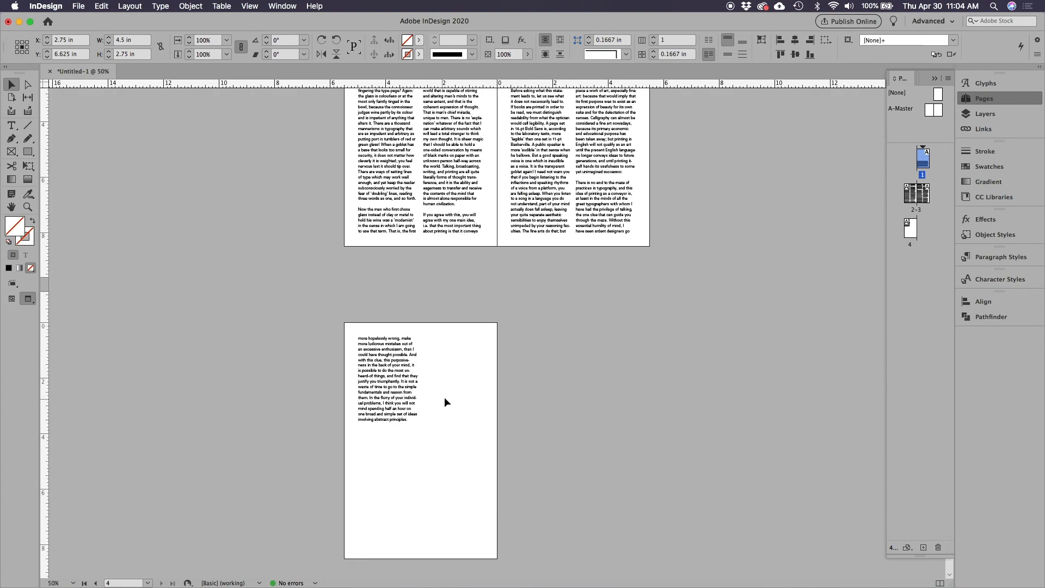
pyautogui.scroll(6, 647, 312)
pyautogui.scroll(-4, 647, 312)
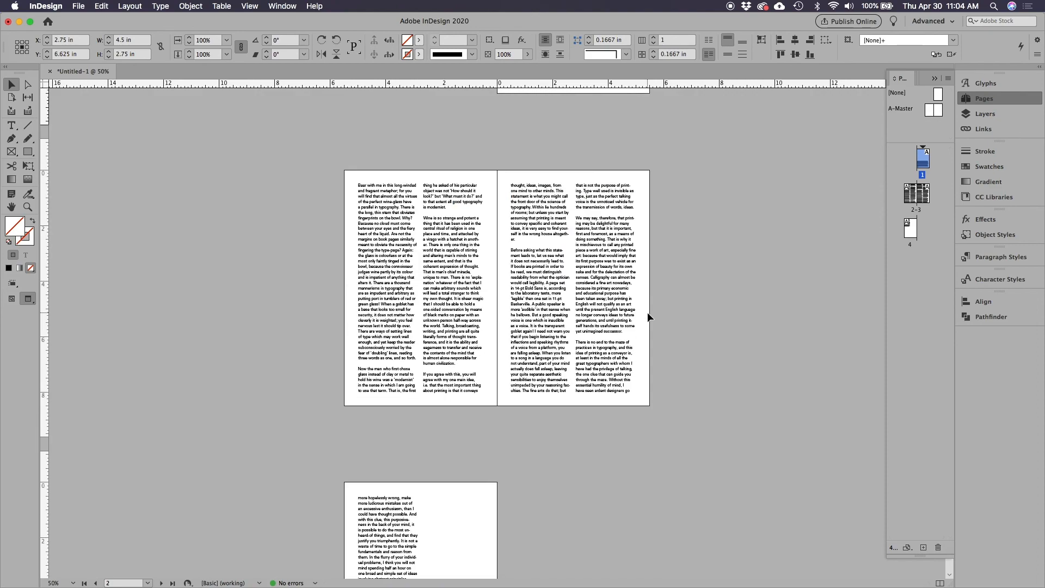
pyautogui.scroll(6, 648, 311)
pyautogui.scroll(-4, 648, 311)
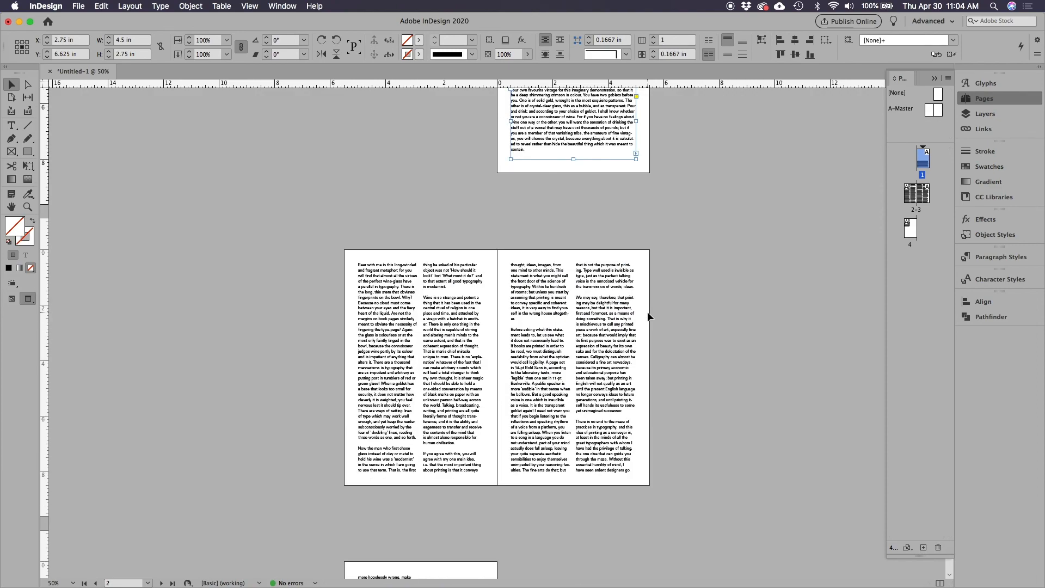
pyautogui.scroll(1, 647, 312)
# Delete the text frame in the second column of page 3
pyautogui.click(629, 309)
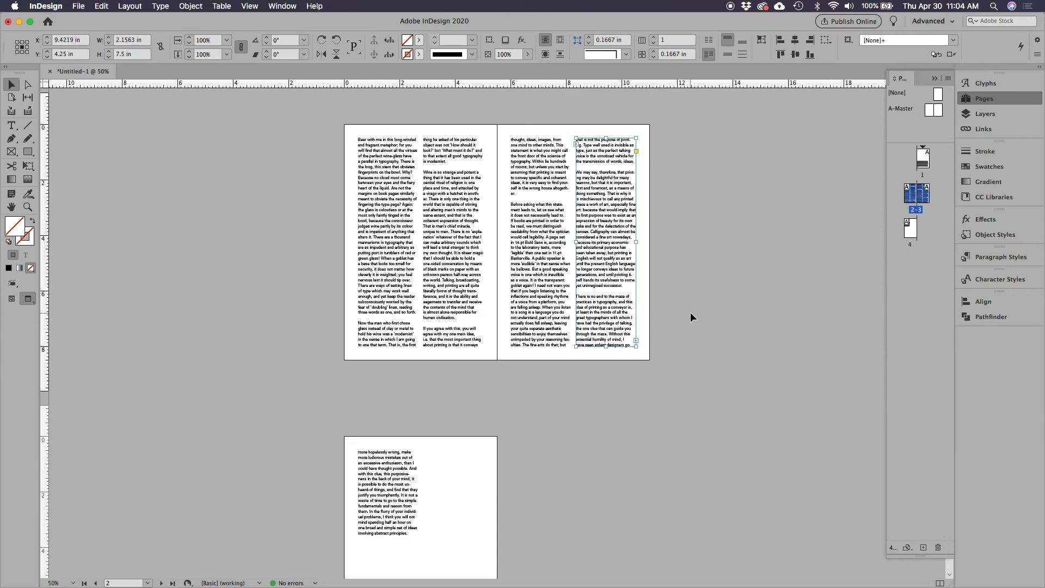
pyautogui.press('Delete')
pyautogui.scroll(-3, 673, 311)
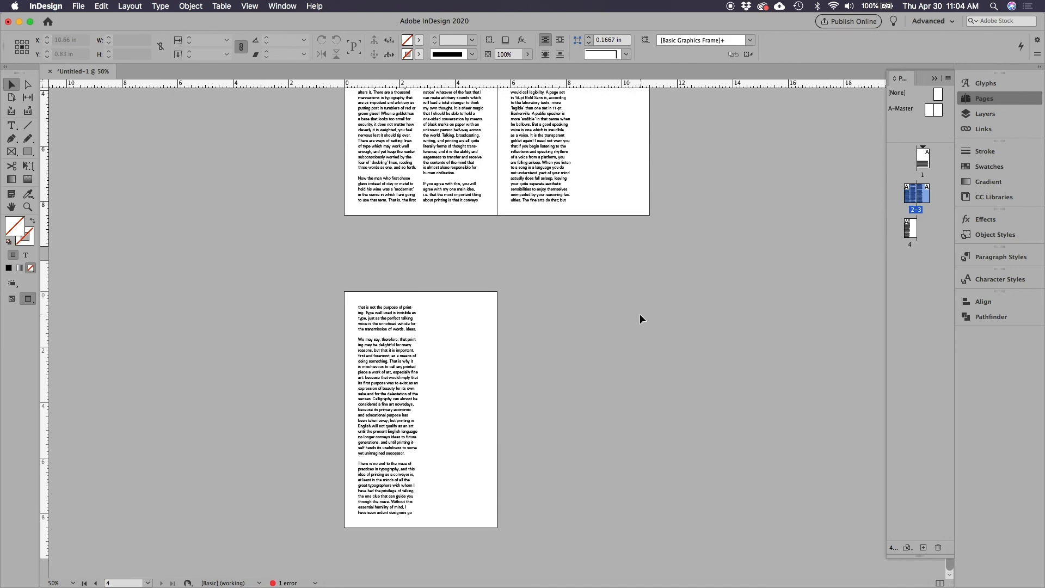
pyautogui.scroll(1, 640, 317)
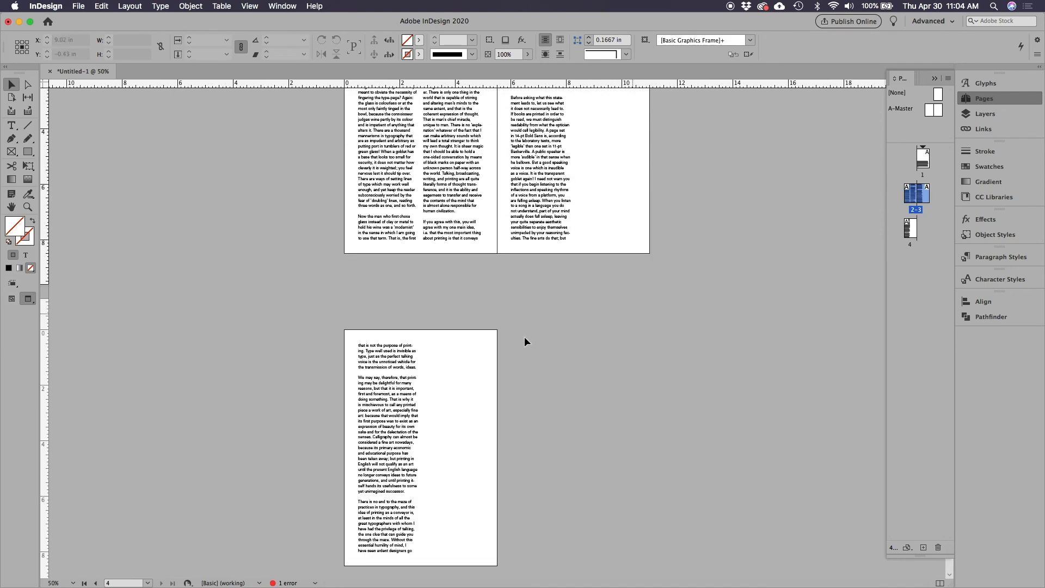
# Show the guides and thread a new text frame into page 3's empty second column, ahead of the page 4 frame
pyautogui.click(369, 467)
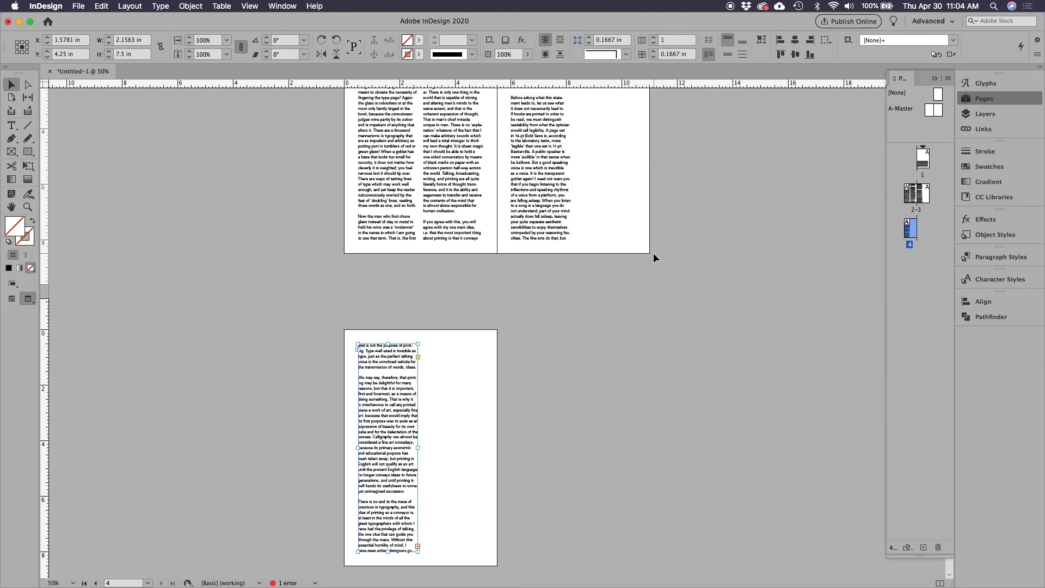
pyautogui.press('w')
pyautogui.scroll(1, 506, 392)
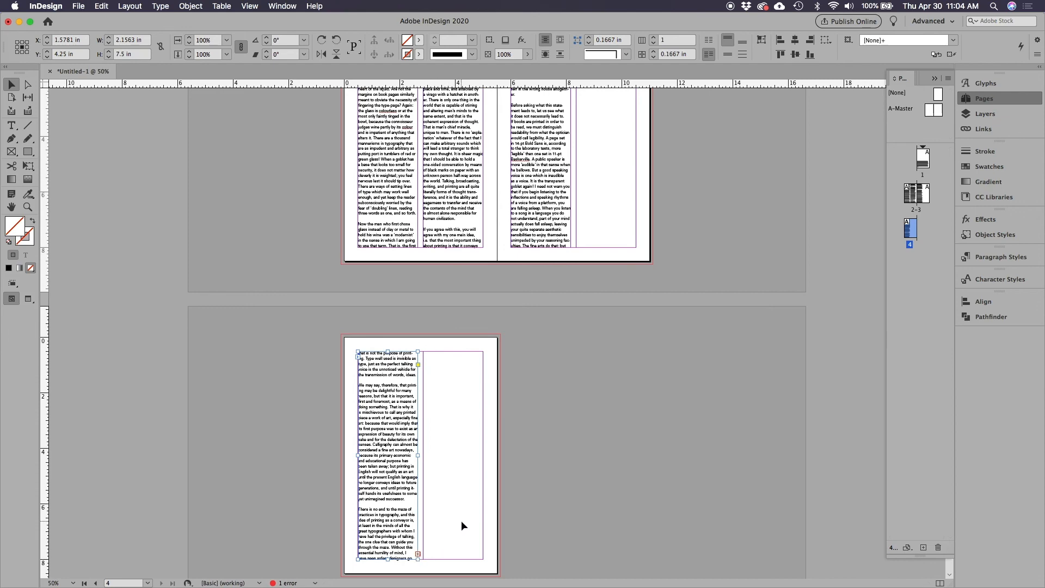
pyautogui.click(358, 357)
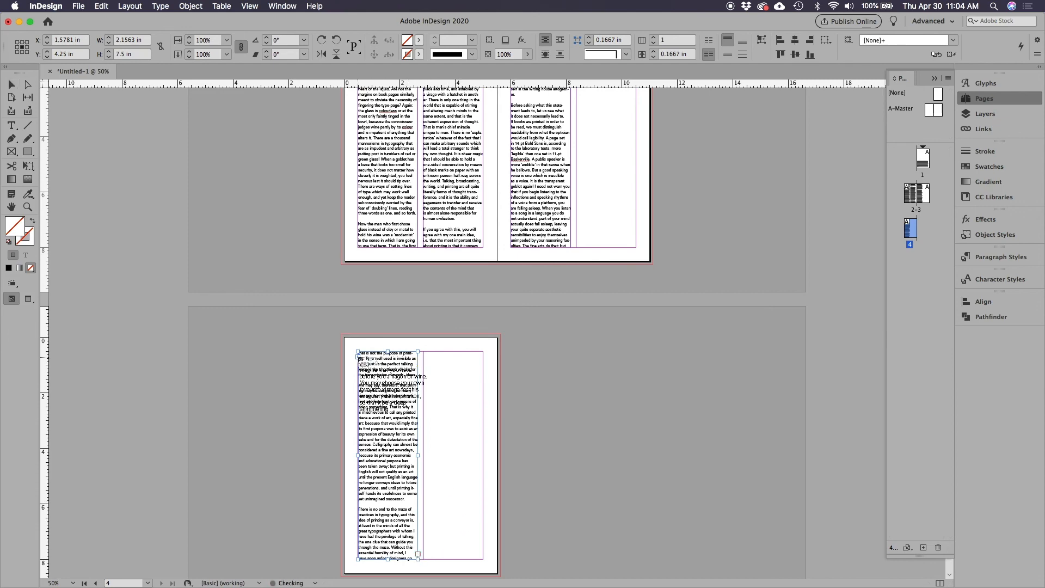
pyautogui.scroll(5, 498, 414)
pyautogui.click(578, 189)
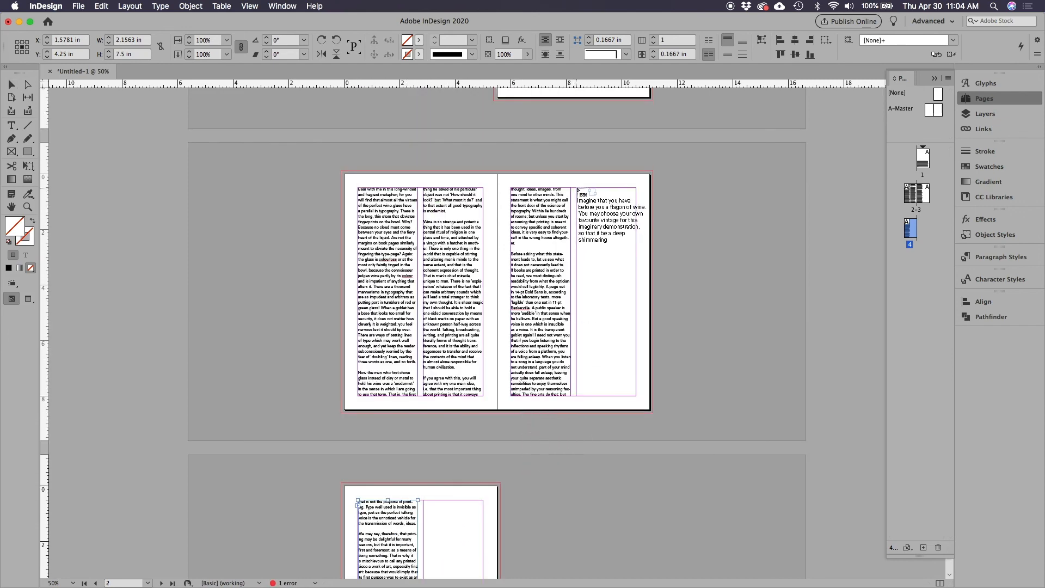
pyautogui.click(578, 190)
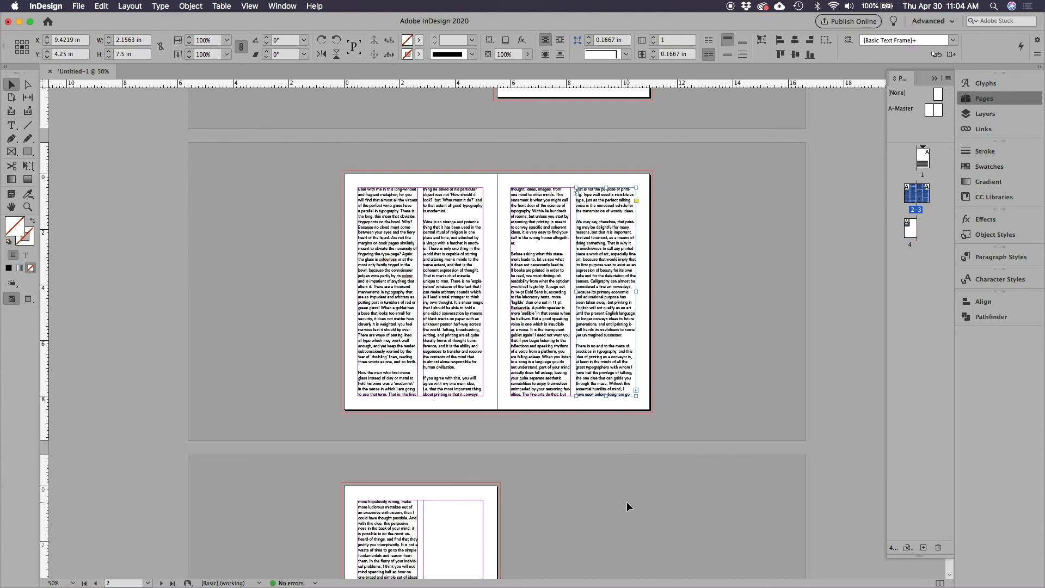
pyautogui.click(605, 507)
# Save the document as layout.indd in the type layout folder
pyautogui.scroll(-2, 606, 507)
pyautogui.scroll(5, 633, 504)
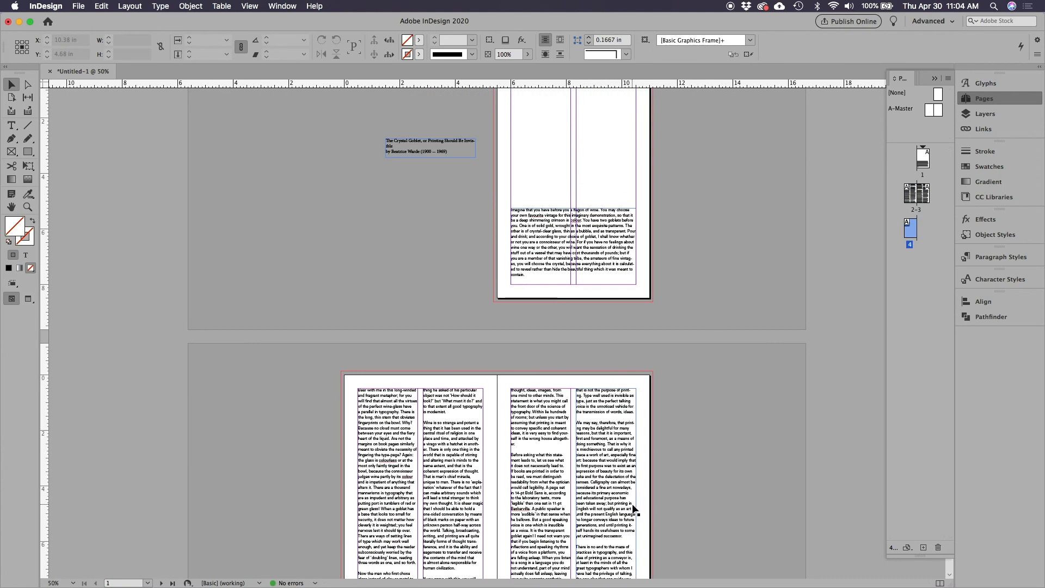
pyautogui.scroll(2, 266, 211)
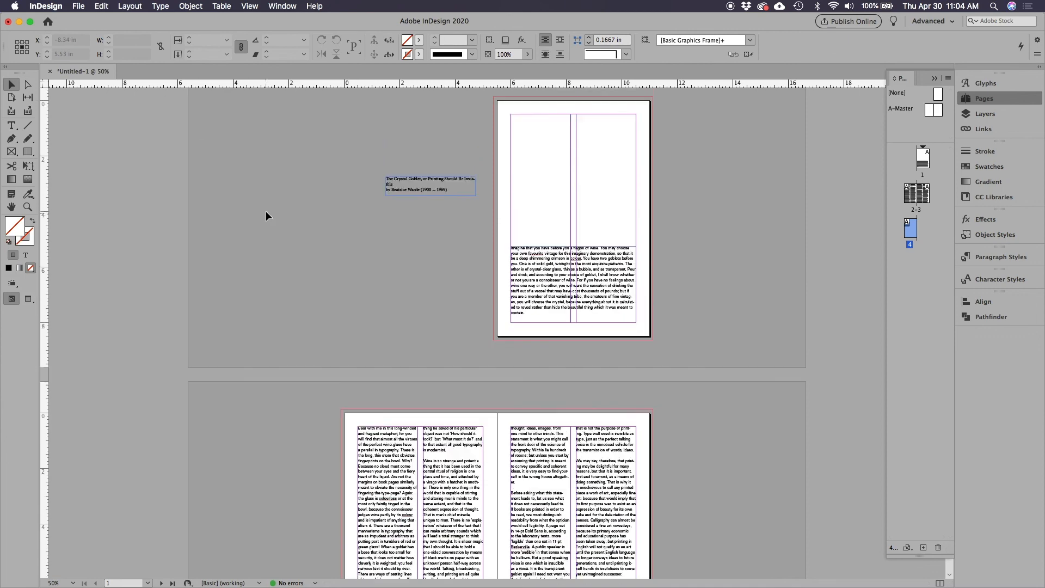
pyautogui.click(77, 6)
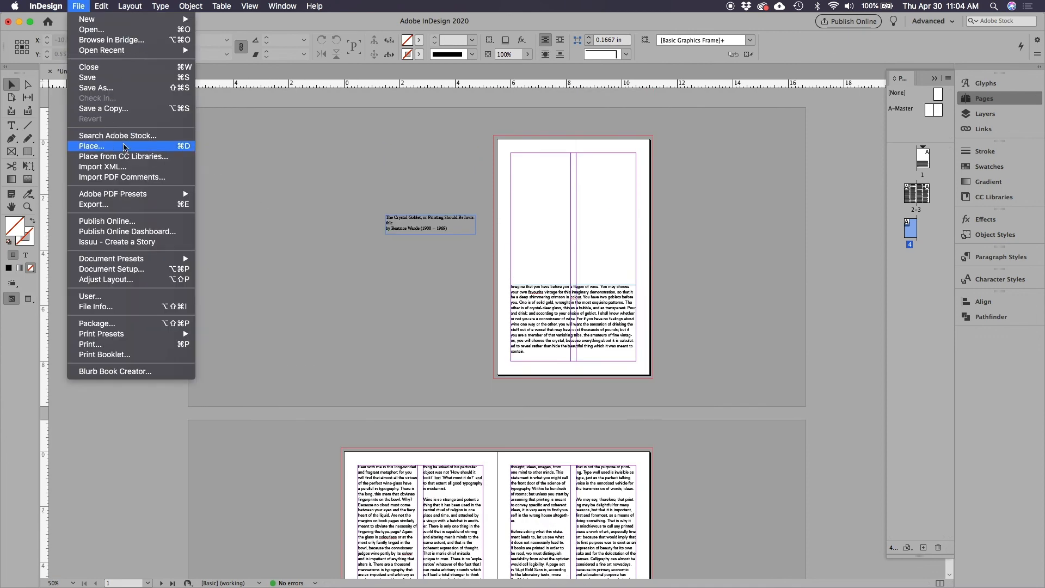
pyautogui.click(125, 88)
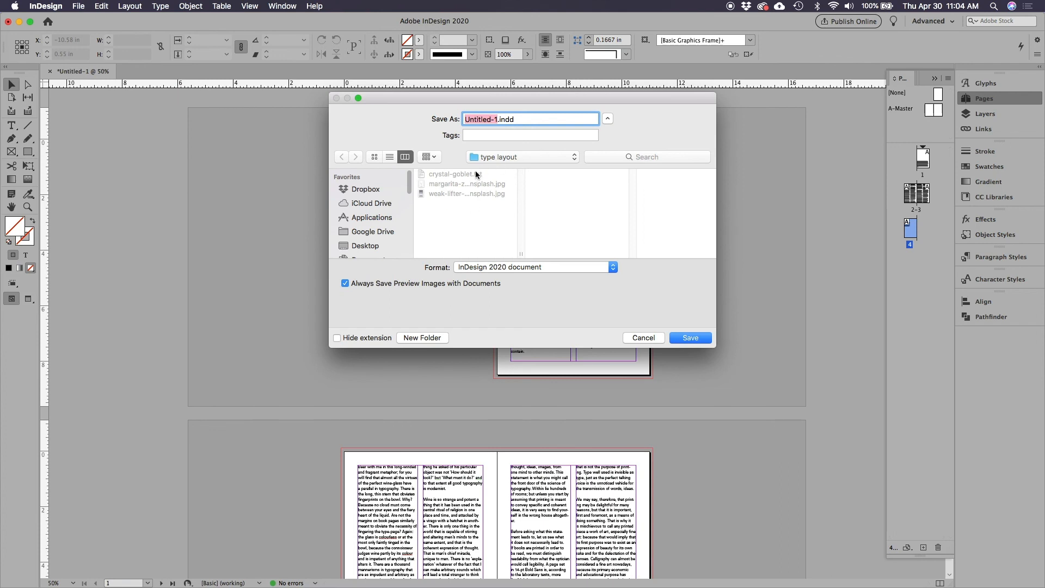
pyautogui.write('layout')
pyautogui.press('Return')
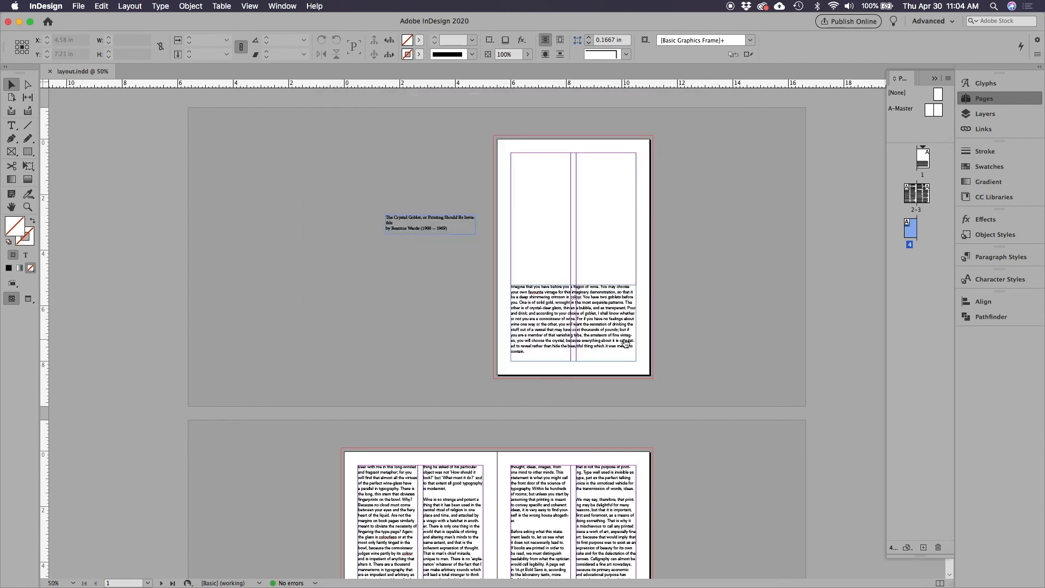